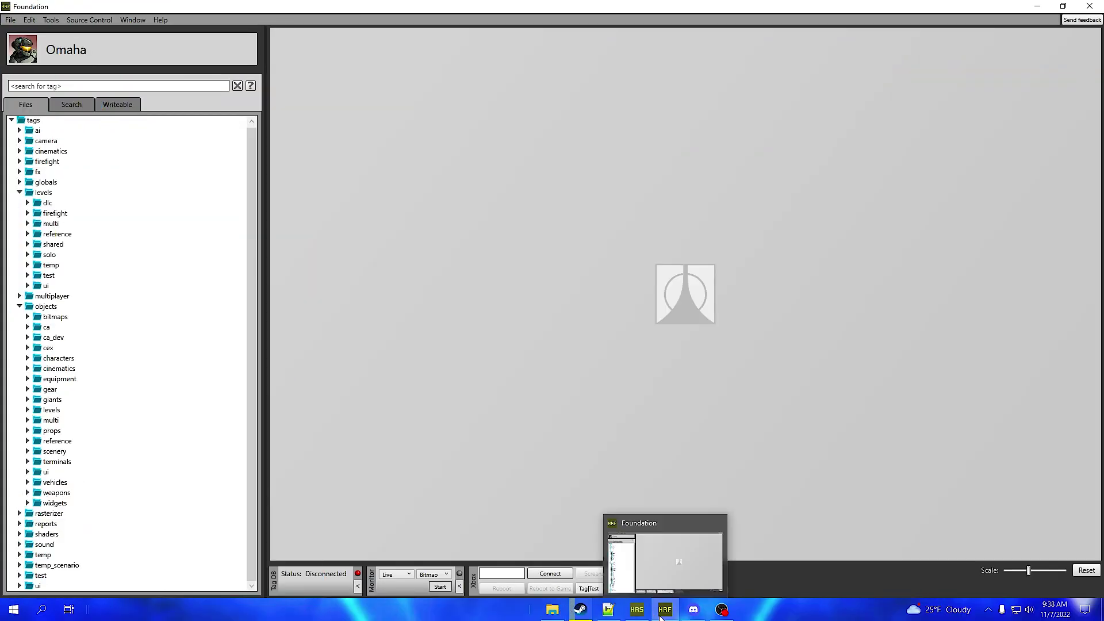
Step: In HR Sapien, delete the squads_2 squad, leaving only marines and odsts
{"action": "left_click", "coordinate": [636, 614]}
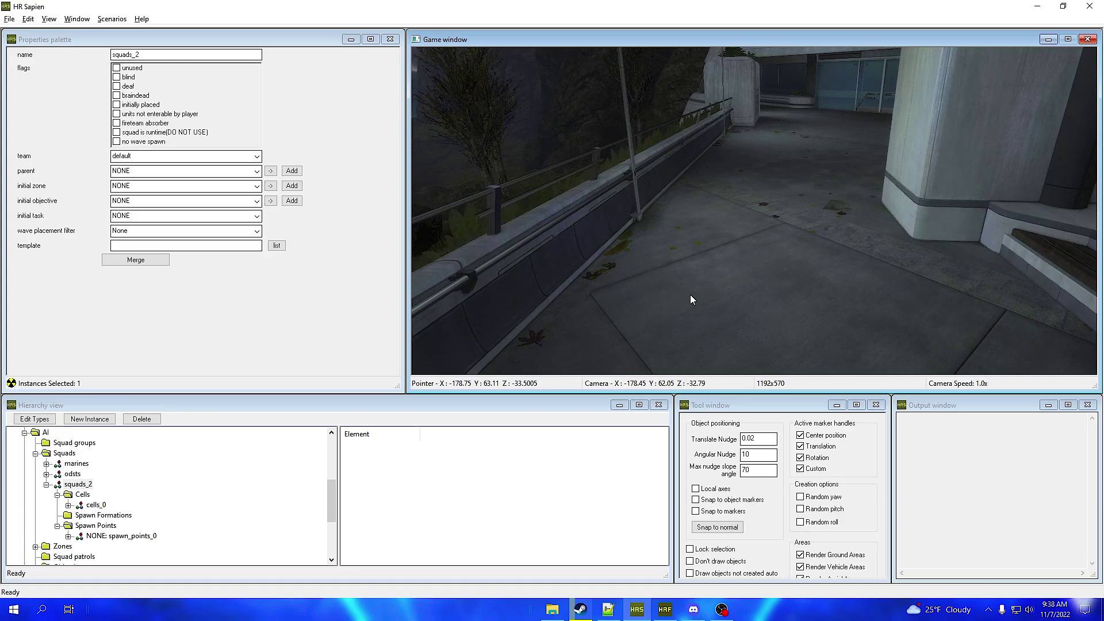
{"action": "mouse_move", "coordinate": [690, 294]}
{"action": "middle_mouse_down"}
{"action": "mouse_move", "coordinate": [1081, 299]}
{"action": "mouse_move", "coordinate": [730, 253]}
{"action": "mouse_move", "coordinate": [747, 274]}
{"action": "middle_mouse_up"}
{"action": "key", "text": "s"}
{"action": "key", "text": "Delete"}
{"action": "key", "text": "w"}
{"action": "key", "text": "s"}
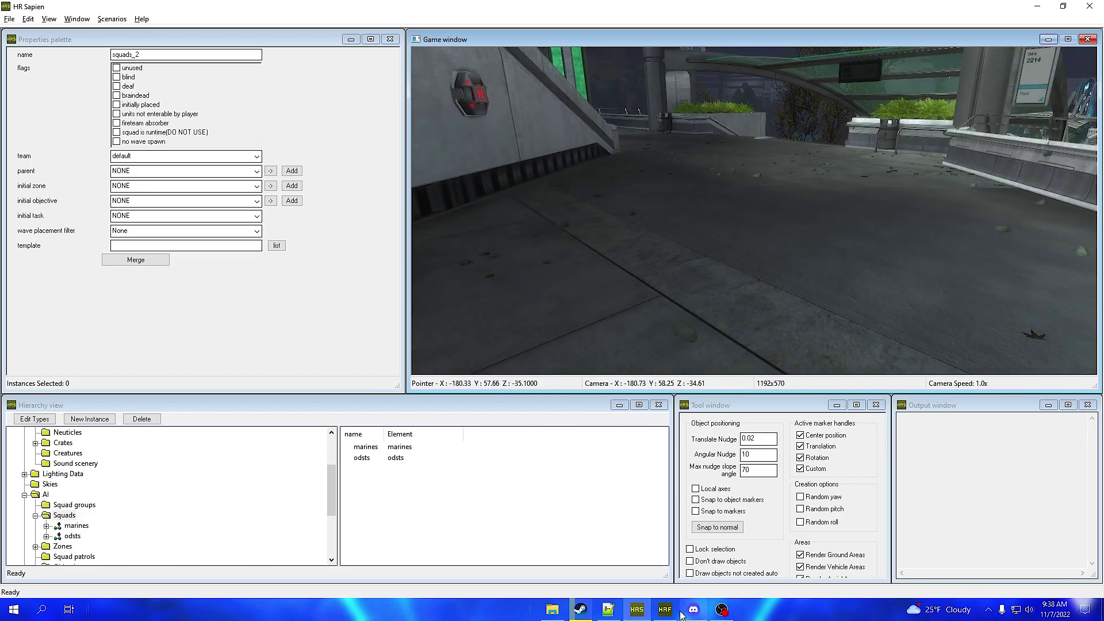
Step: Back in Foundation, close Discord and expand the characters folder in the tag tree
{"action": "left_click", "coordinate": [665, 609]}
{"action": "mouse_move", "coordinate": [694, 610]}
{"action": "left_click", "coordinate": [747, 498]}
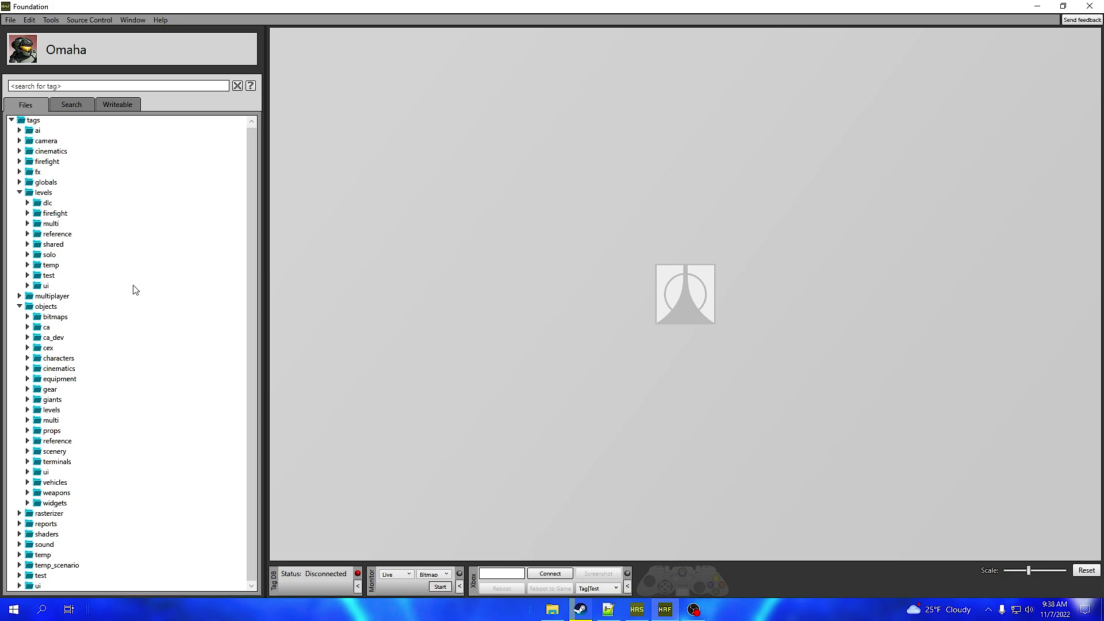
{"action": "left_click", "coordinate": [28, 357]}
{"action": "scroll", "coordinate": [30, 362], "scroll_direction": "down", "scroll_amount": 4}
Step: Show File Explorer's HREK tags/objects/characters folder to the right of Foundation
{"action": "scroll", "coordinate": [69, 371], "scroll_direction": "down", "scroll_amount": 3}
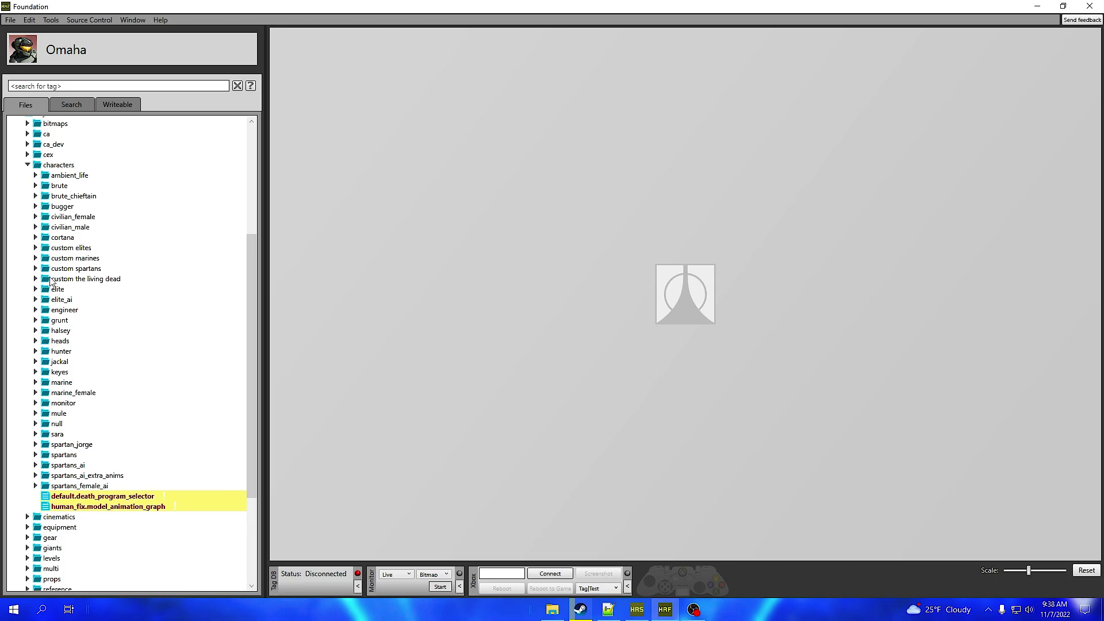
{"action": "left_click", "coordinate": [545, 614]}
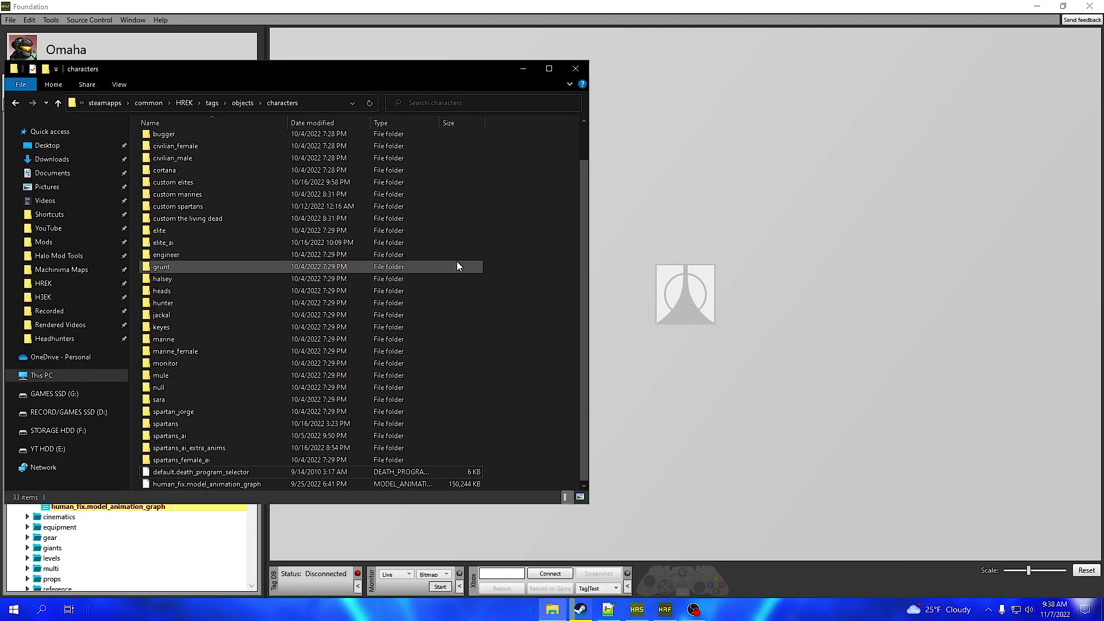
{"action": "left_click_drag", "start_coordinate": [358, 69], "coordinate": [572, 73]}
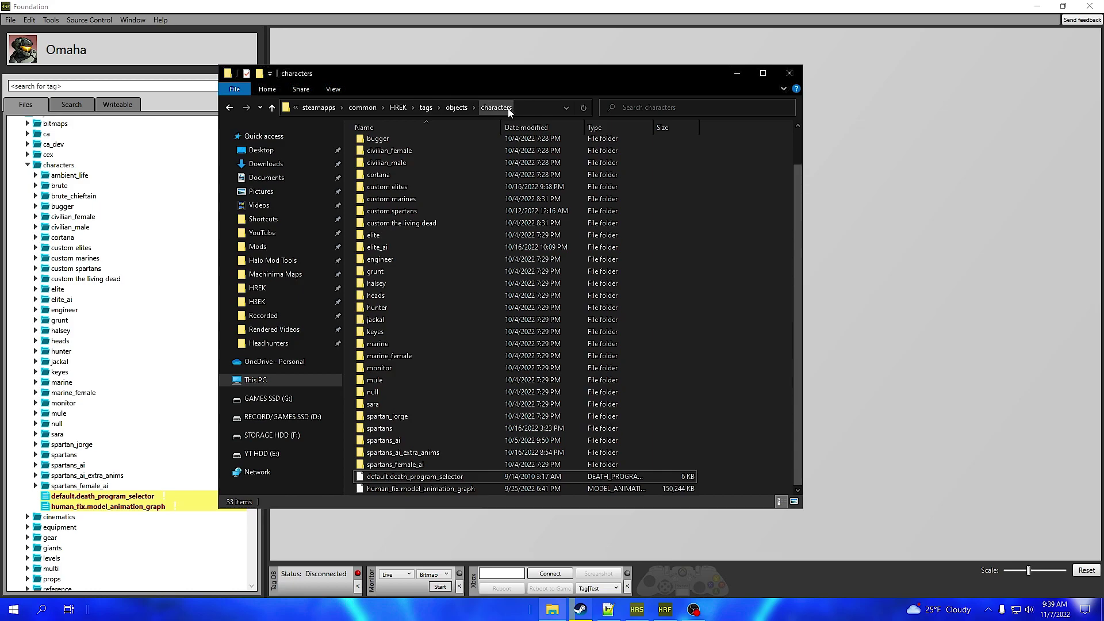
{"action": "scroll", "coordinate": [420, 221], "scroll_direction": "up", "scroll_amount": 2}
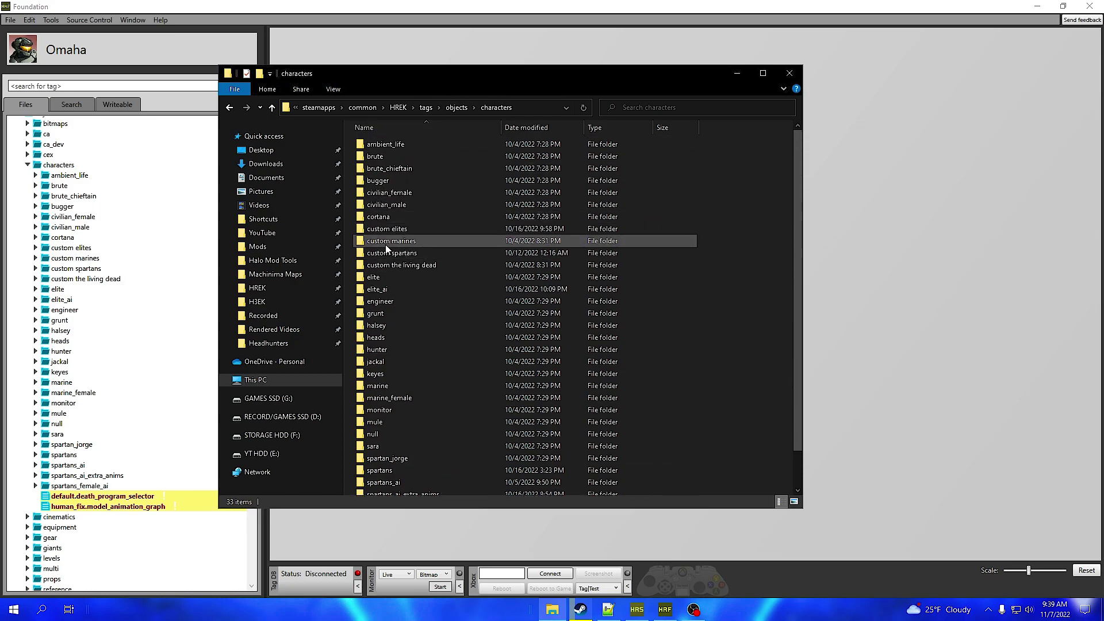
{"action": "left_click_drag", "start_coordinate": [349, 228], "coordinate": [357, 266]}
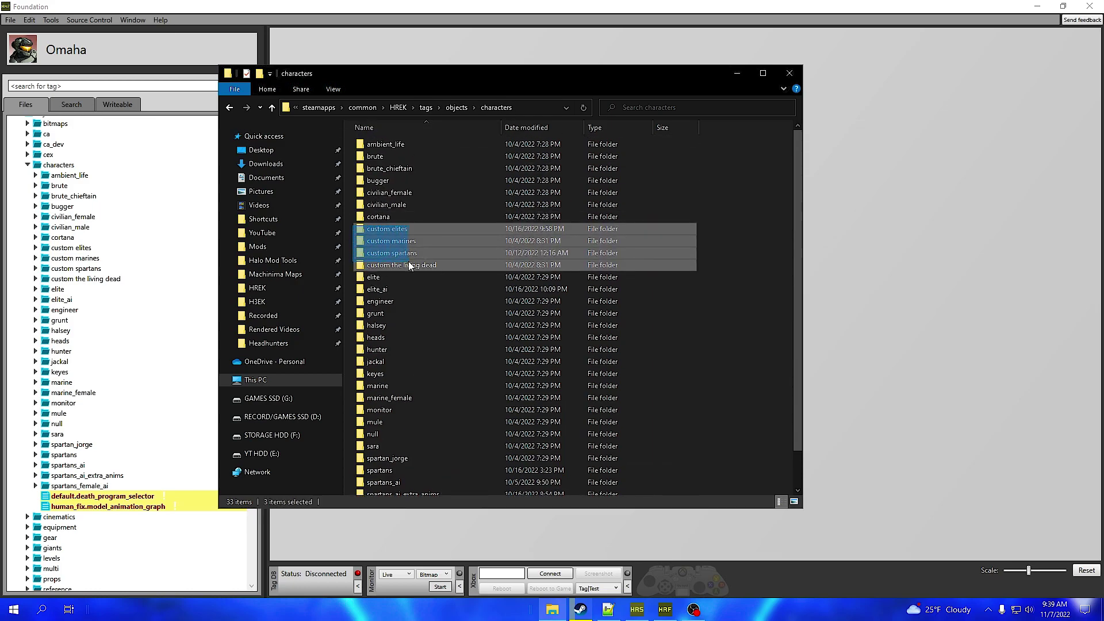
{"action": "left_click", "coordinate": [759, 241]}
{"action": "scroll", "coordinate": [429, 327], "scroll_direction": "down", "scroll_amount": 2}
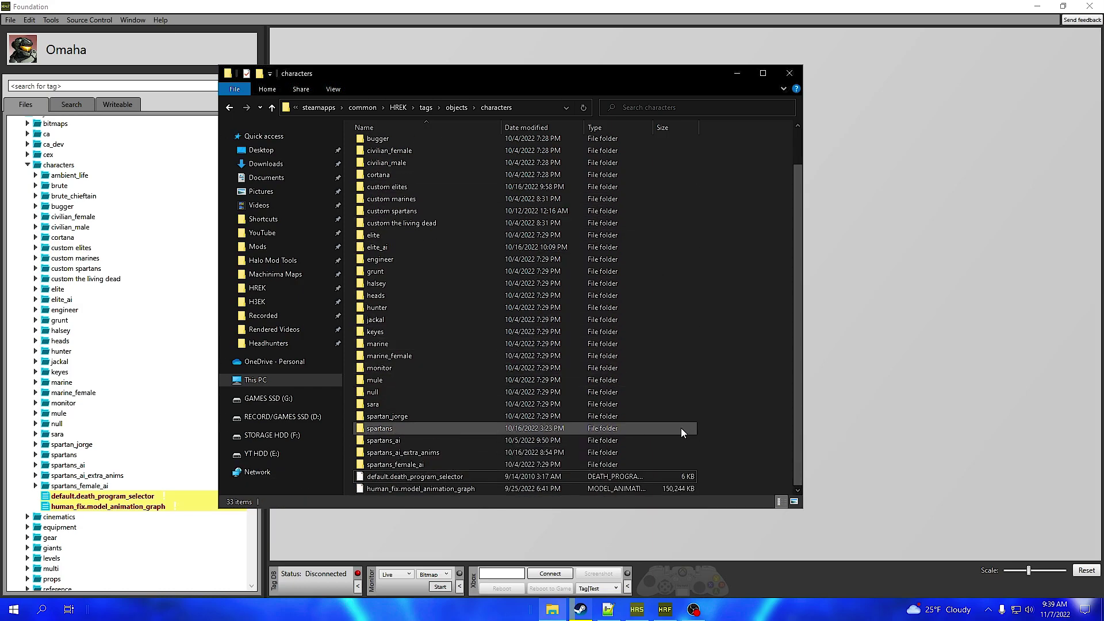
{"action": "right_click", "coordinate": [743, 436]}
Step: Create a new folder named video_tutorial inside the characters tag folder
{"action": "mouse_move", "coordinate": [787, 409]}
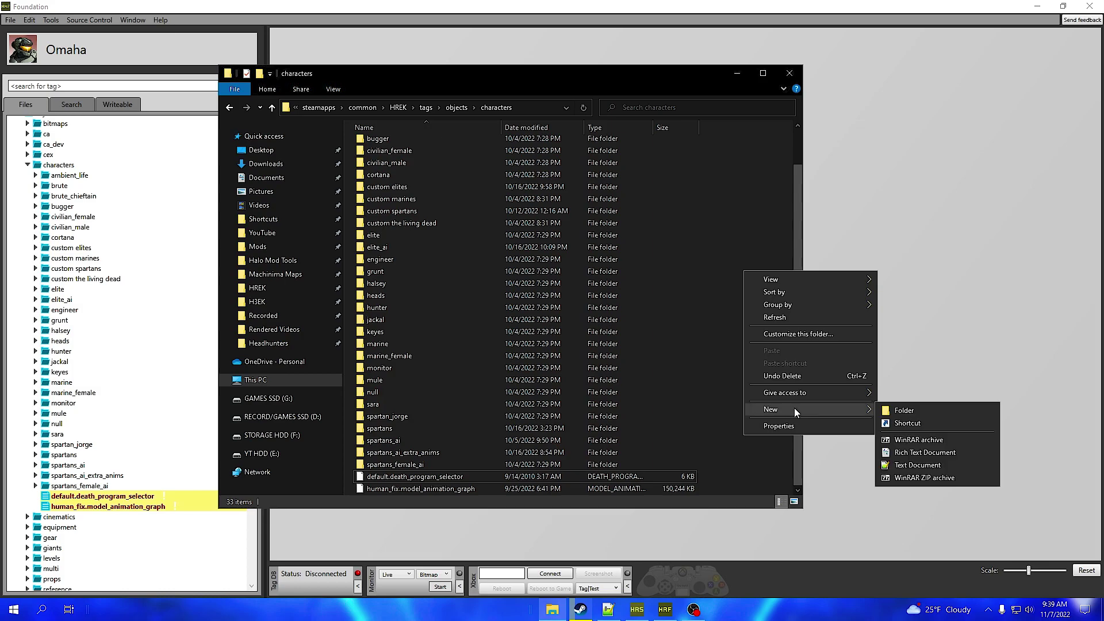
{"action": "left_click", "coordinate": [938, 409]}
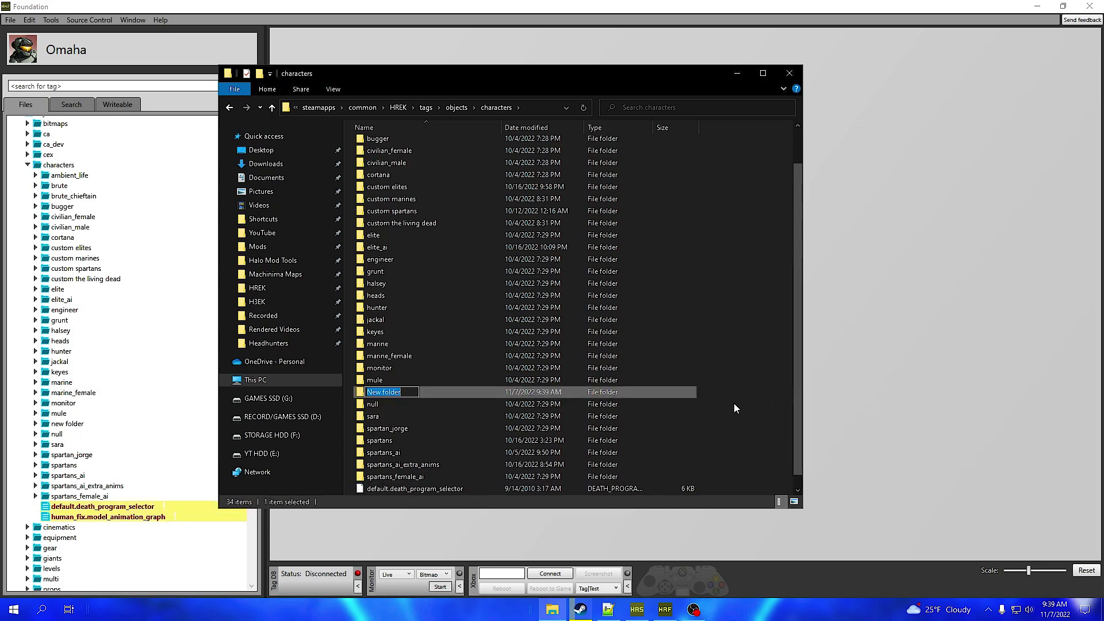
{"action": "type", "text": "video_tutorial"}
{"action": "key", "text": "Return"}
{"action": "left_click", "coordinate": [736, 404]}
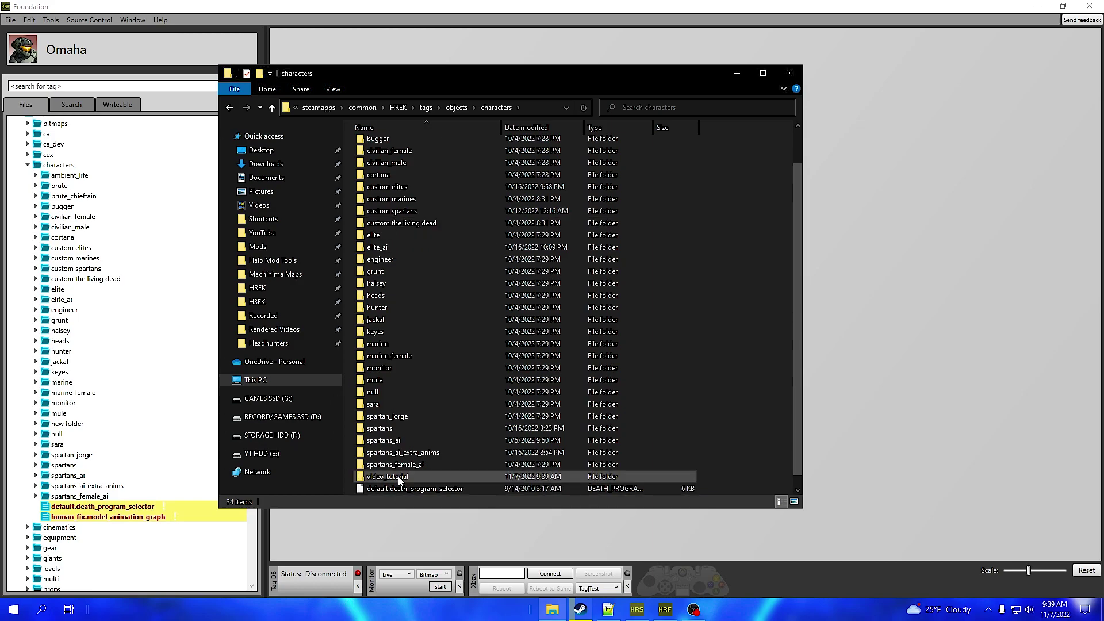
Step: Copy spartan_generic.character from spartans_ai\ai into video_tutorial
{"action": "double_click", "coordinate": [400, 442]}
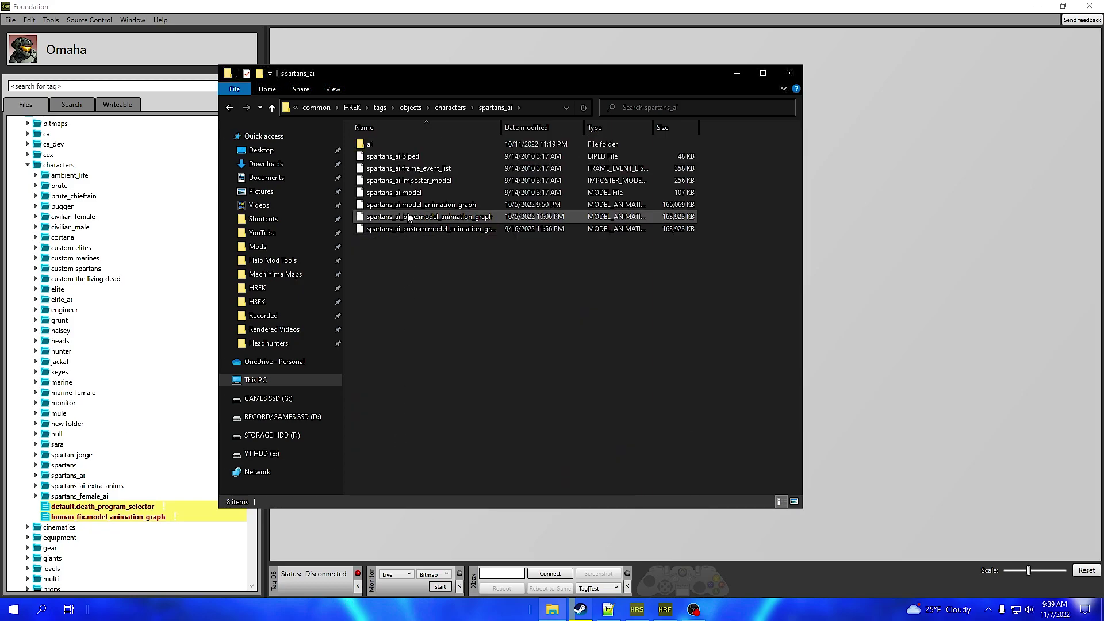
{"action": "double_click", "coordinate": [405, 155]}
{"action": "left_click", "coordinate": [417, 228]}
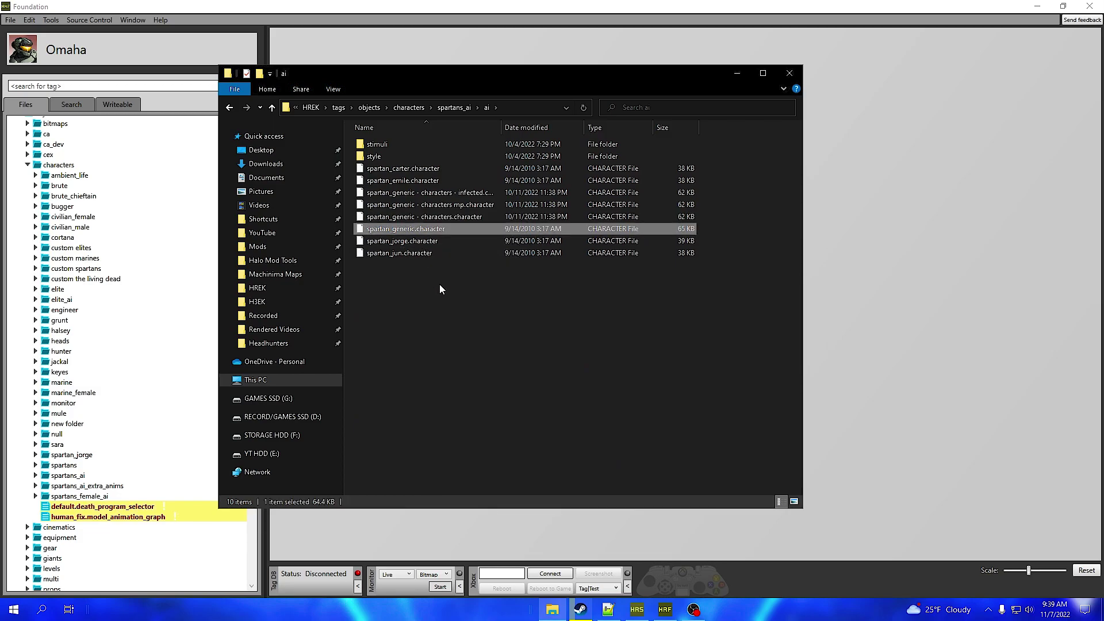
{"action": "key", "text": "alt+Left"}
{"action": "key", "text": "alt+Left"}
{"action": "double_click", "coordinate": [404, 464]}
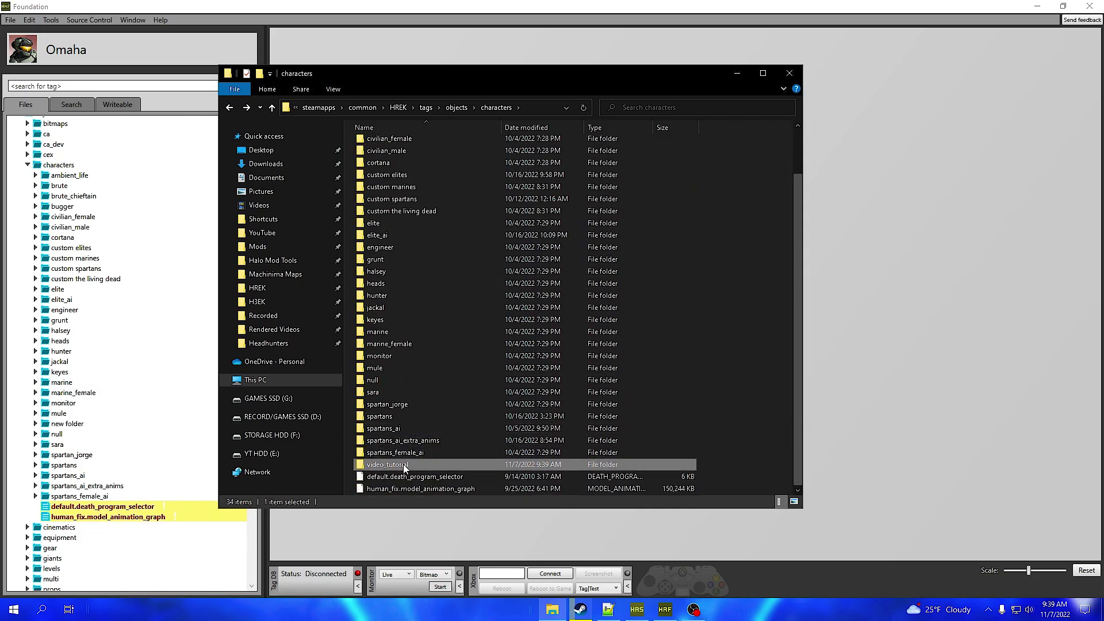
{"action": "key", "text": "ctrl+v"}
{"action": "key", "text": "alt+Left"}
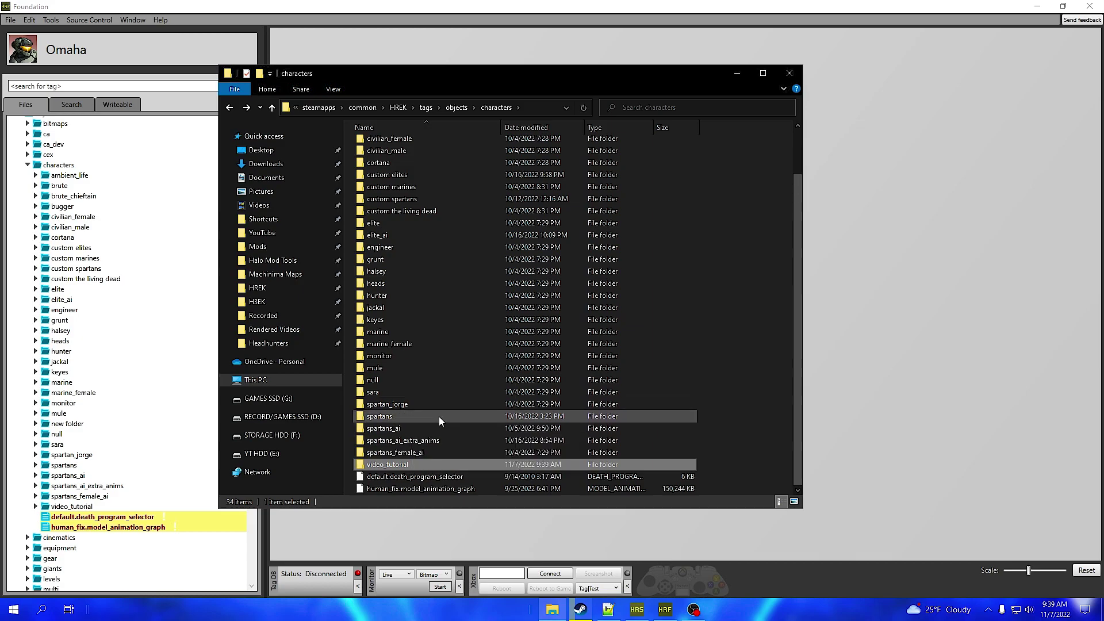
Step: Copy spartans_ai.biped and spartans_ai.model from spartans_ai into video_tutorial
{"action": "double_click", "coordinate": [415, 428]}
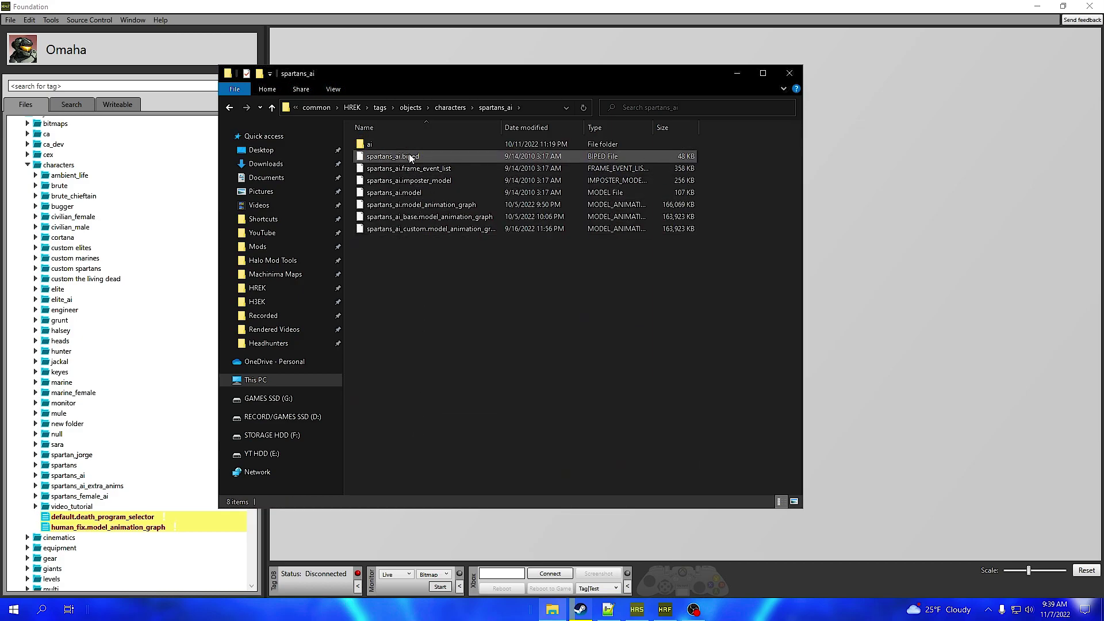
{"action": "key", "text": "alt+Left"}
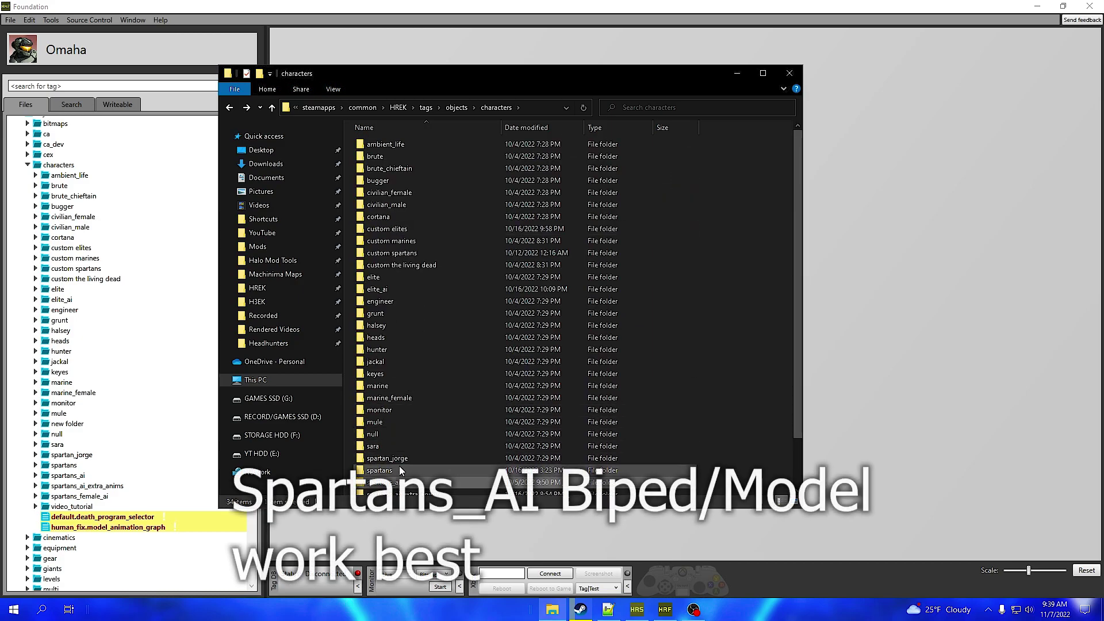
{"action": "double_click", "coordinate": [399, 466]}
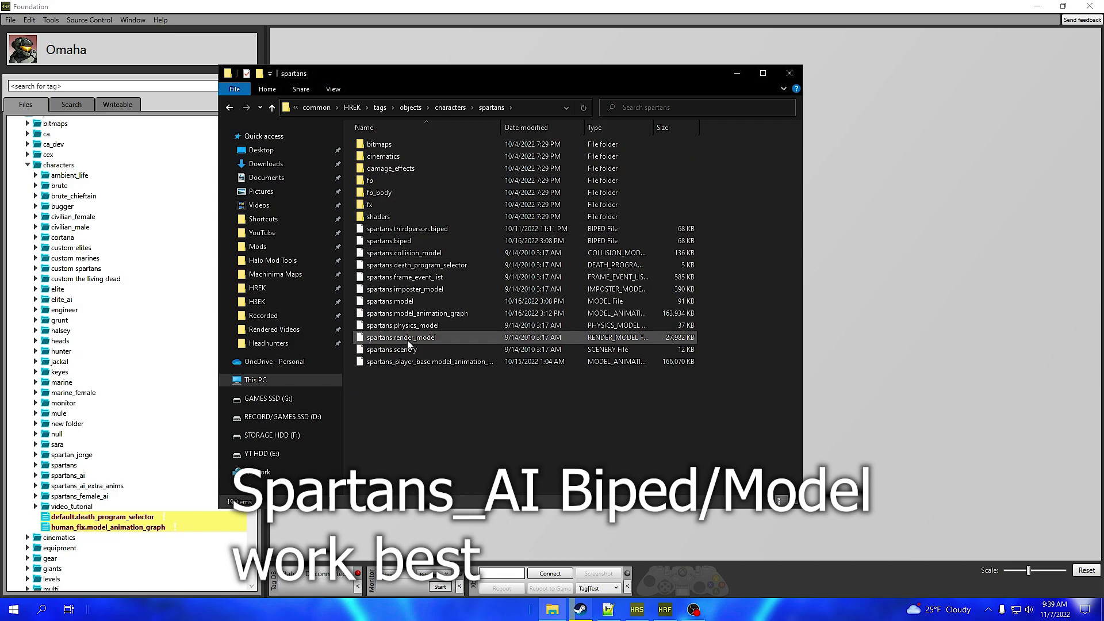
{"action": "key", "text": "alt+Left"}
{"action": "double_click", "coordinate": [408, 432]}
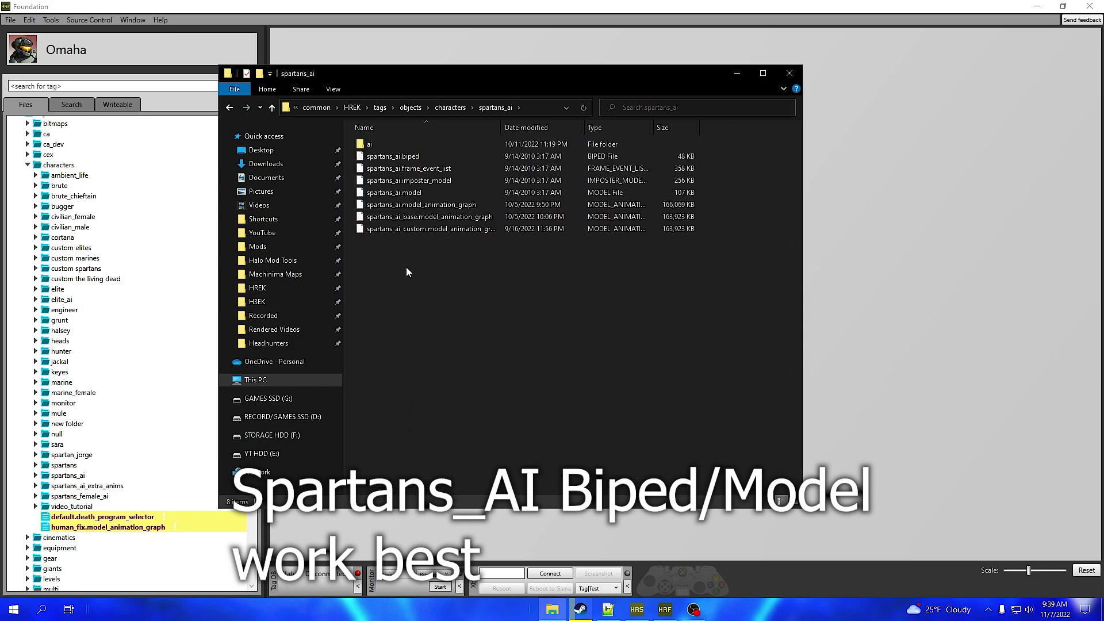
{"action": "left_click", "coordinate": [397, 158]}
{"action": "left_click", "coordinate": [412, 192], "text": "ctrl"}
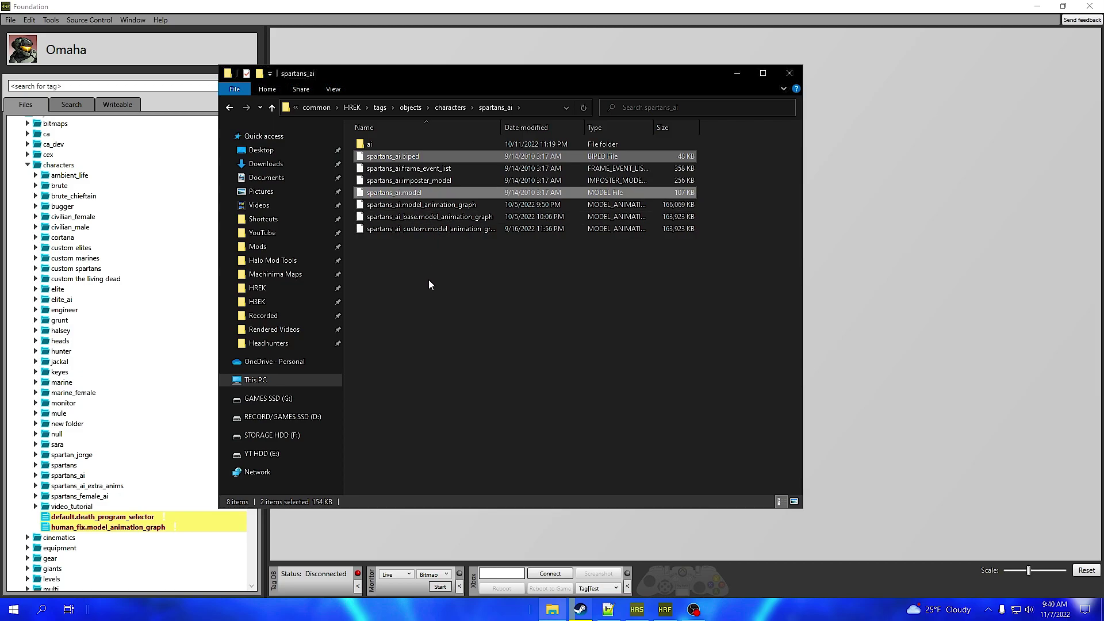
{"action": "key", "text": "BackSpace"}
{"action": "double_click", "coordinate": [402, 468]}
{"action": "key", "text": "ctrl+v"}
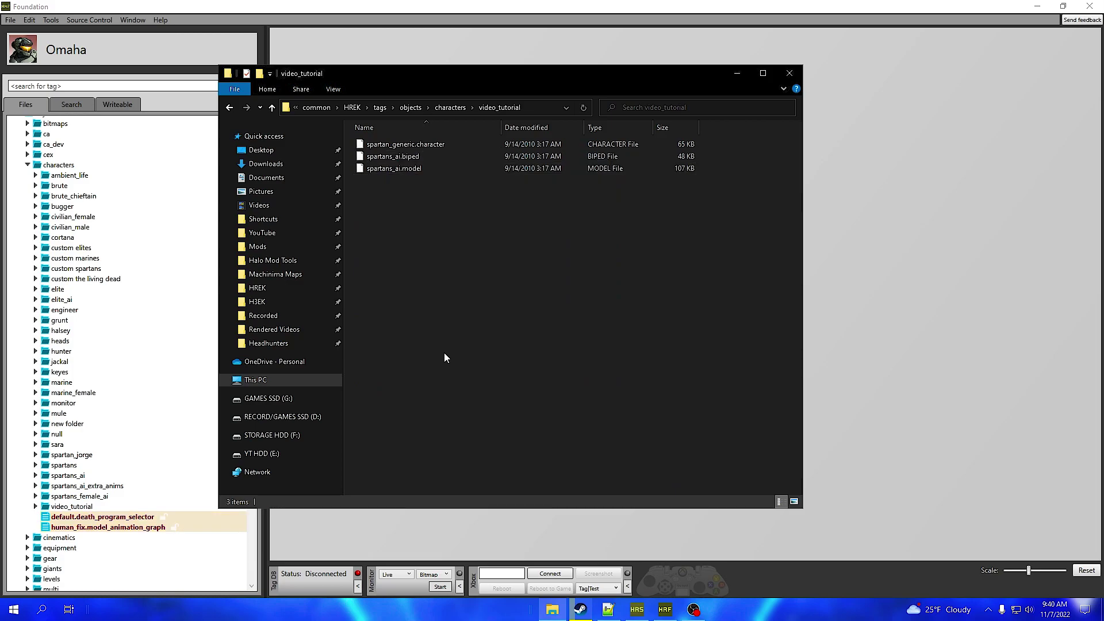
Step: Check the three copied tags in video_tutorial, then return to Foundation
{"action": "left_click_drag", "start_coordinate": [517, 171], "coordinate": [500, 145]}
{"action": "left_click", "coordinate": [478, 201]}
{"action": "left_click_drag", "start_coordinate": [508, 238], "coordinate": [396, 142]}
{"action": "left_click", "coordinate": [486, 229]}
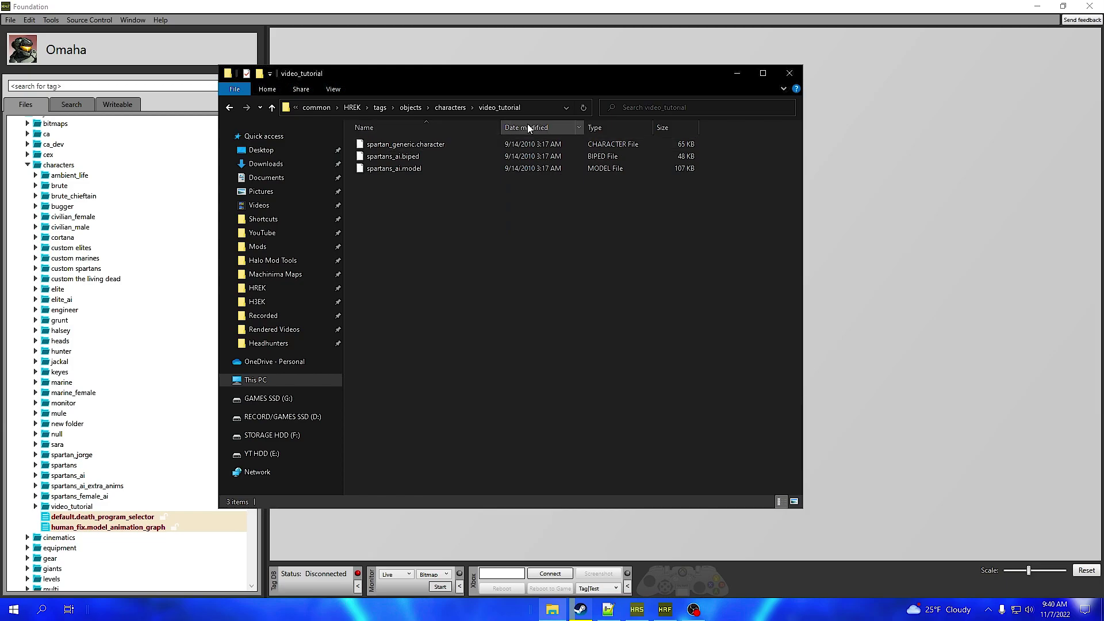
{"action": "left_click_drag", "start_coordinate": [487, 212], "coordinate": [370, 144]}
{"action": "left_click", "coordinate": [420, 179]}
{"action": "left_click", "coordinate": [418, 145]}
{"action": "left_click", "coordinate": [412, 157]}
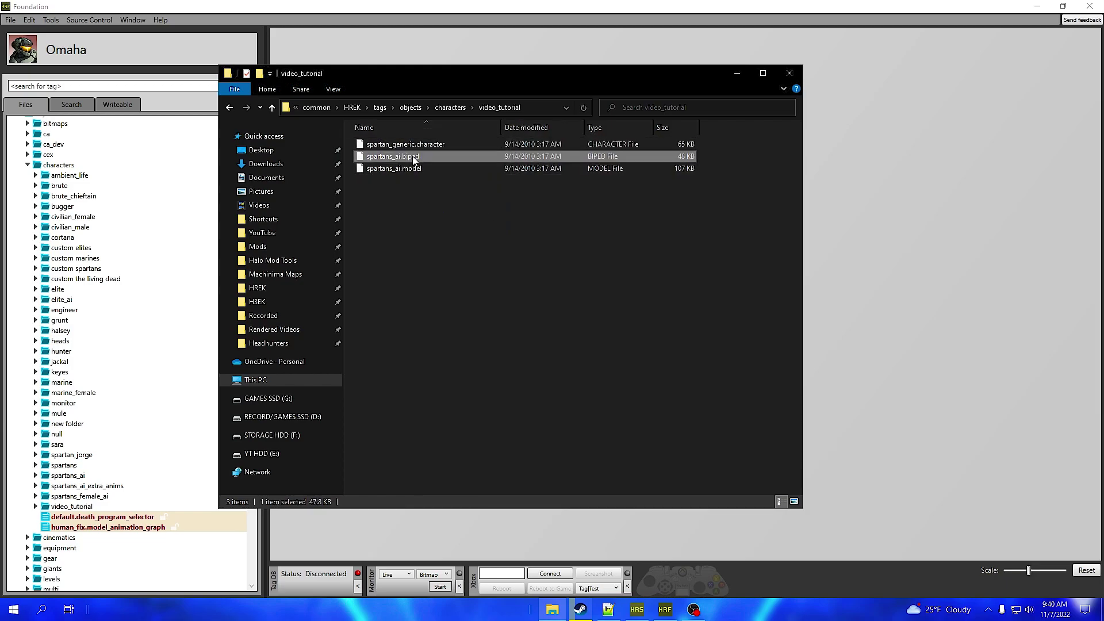
{"action": "left_click", "coordinate": [411, 169]}
{"action": "left_click", "coordinate": [419, 199]}
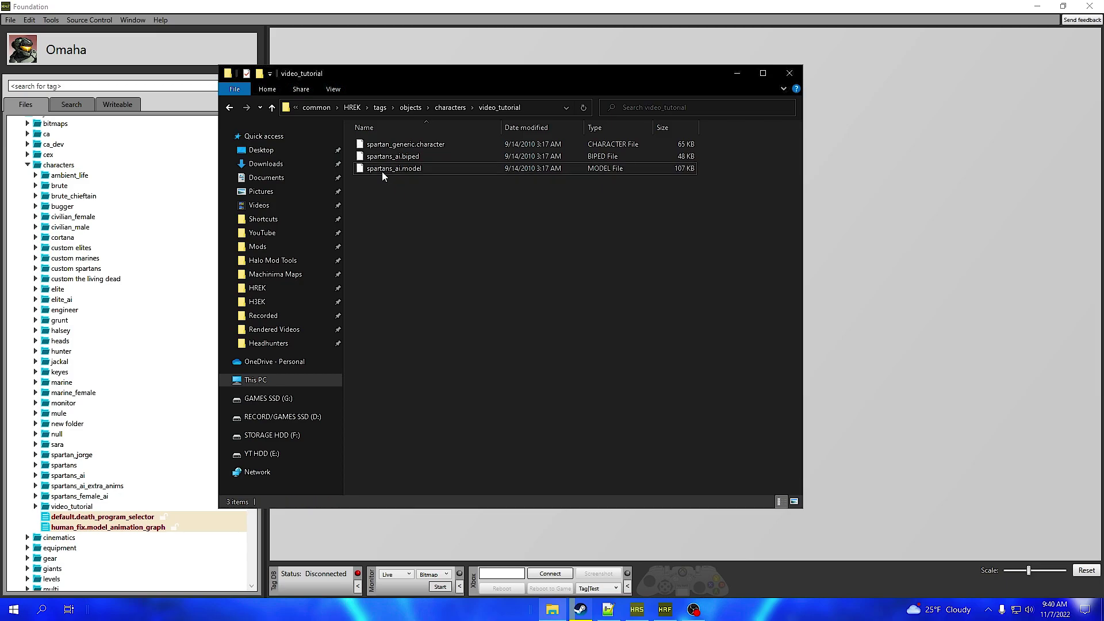
{"action": "left_click", "coordinate": [92, 244]}
{"action": "scroll", "coordinate": [91, 244], "scroll_direction": "up", "scroll_amount": 1}
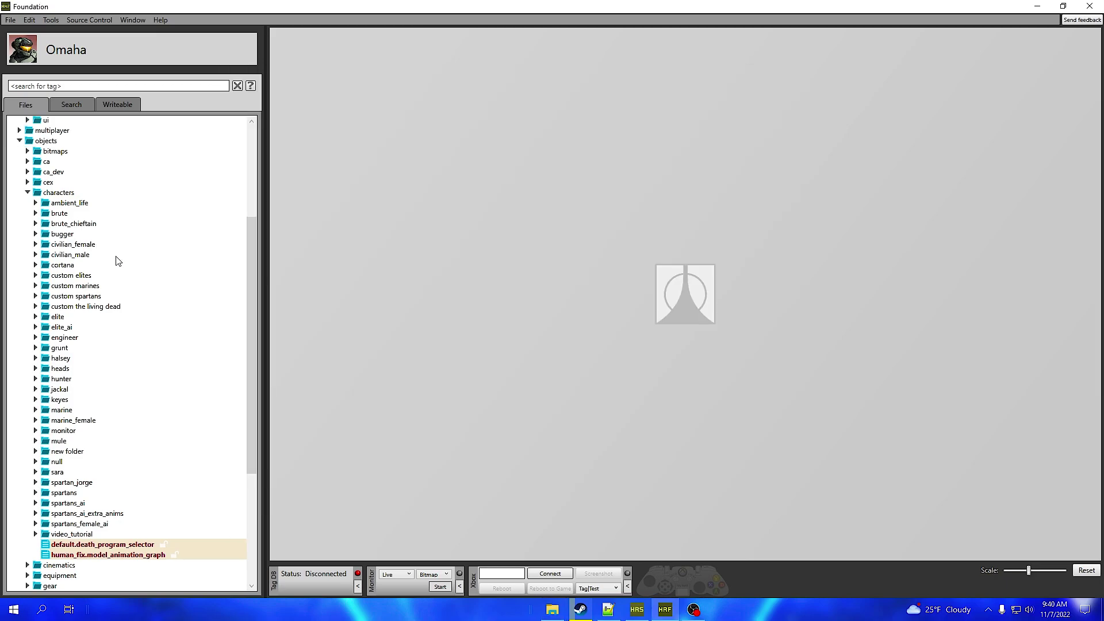
Step: Open spartan_generic.character, spartans_ai.biped and spartans_ai.model from video_tutorial in Foundation
{"action": "left_click", "coordinate": [28, 193]}
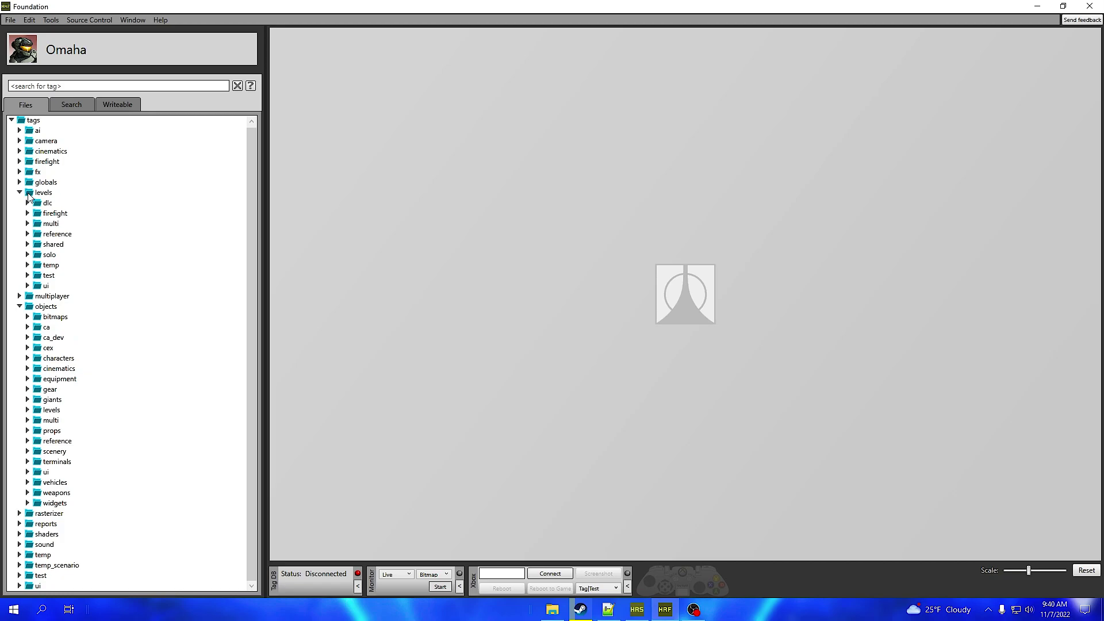
{"action": "left_click", "coordinate": [29, 359]}
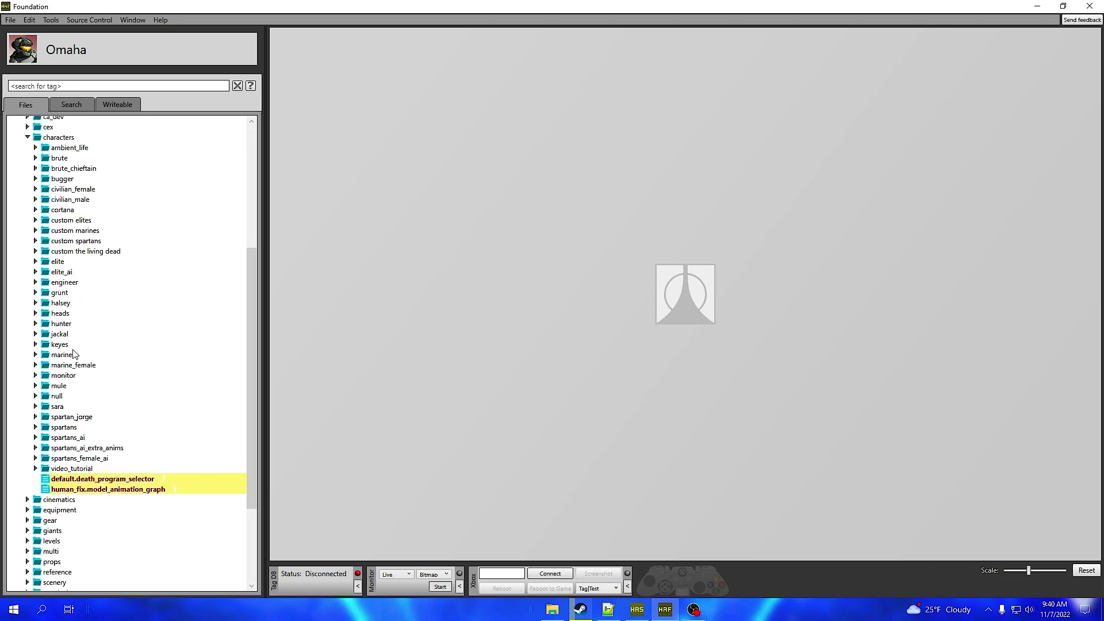
{"action": "left_click", "coordinate": [36, 469]}
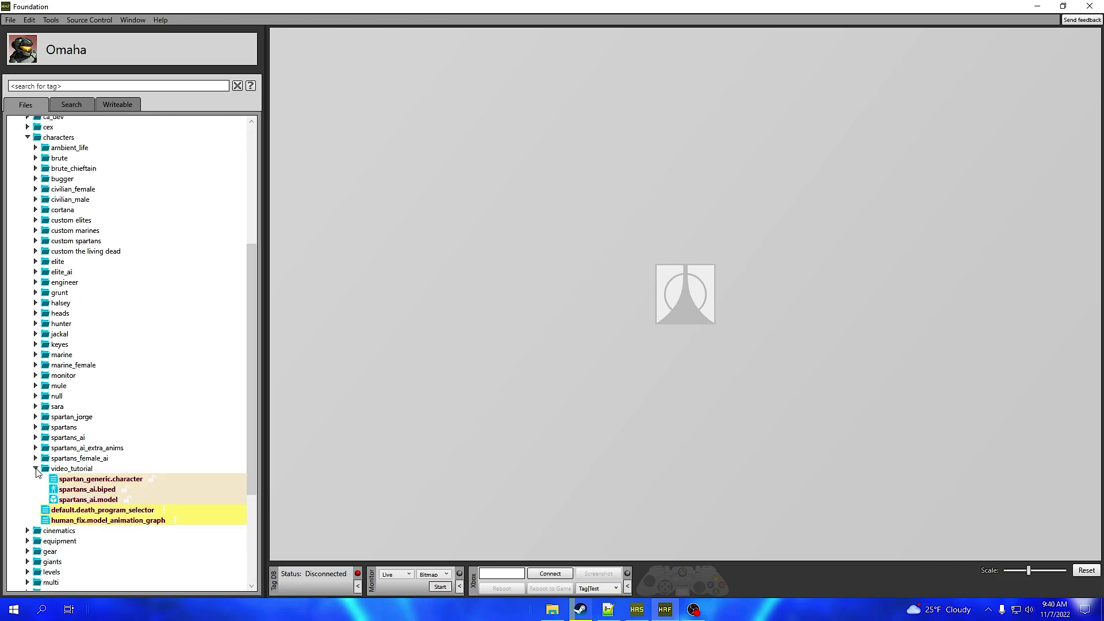
{"action": "double_click", "coordinate": [79, 481]}
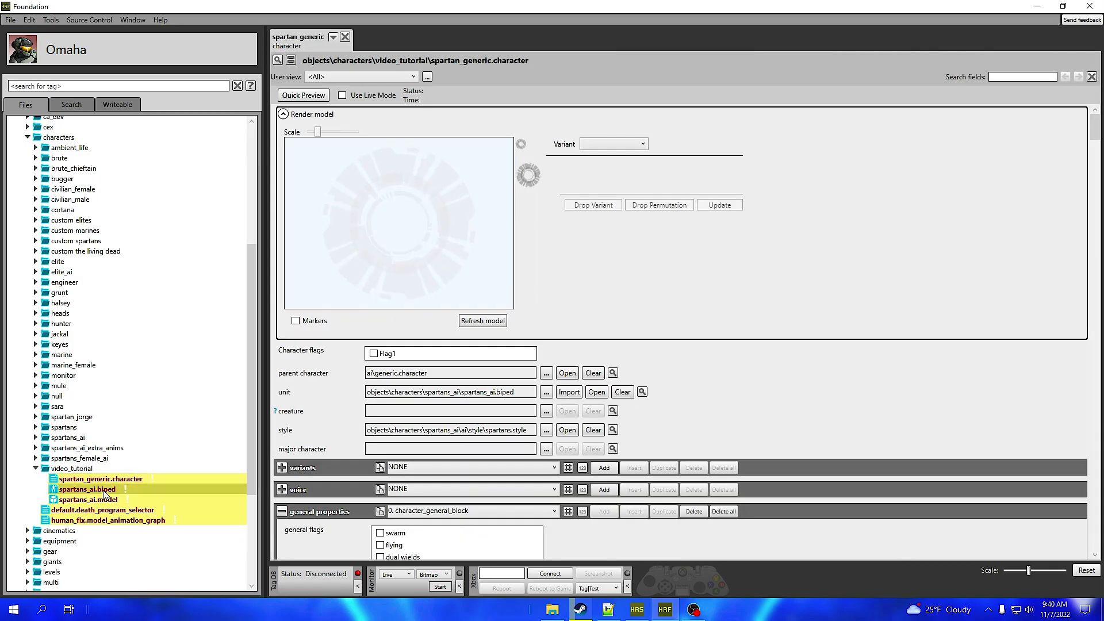
{"action": "double_click", "coordinate": [104, 492]}
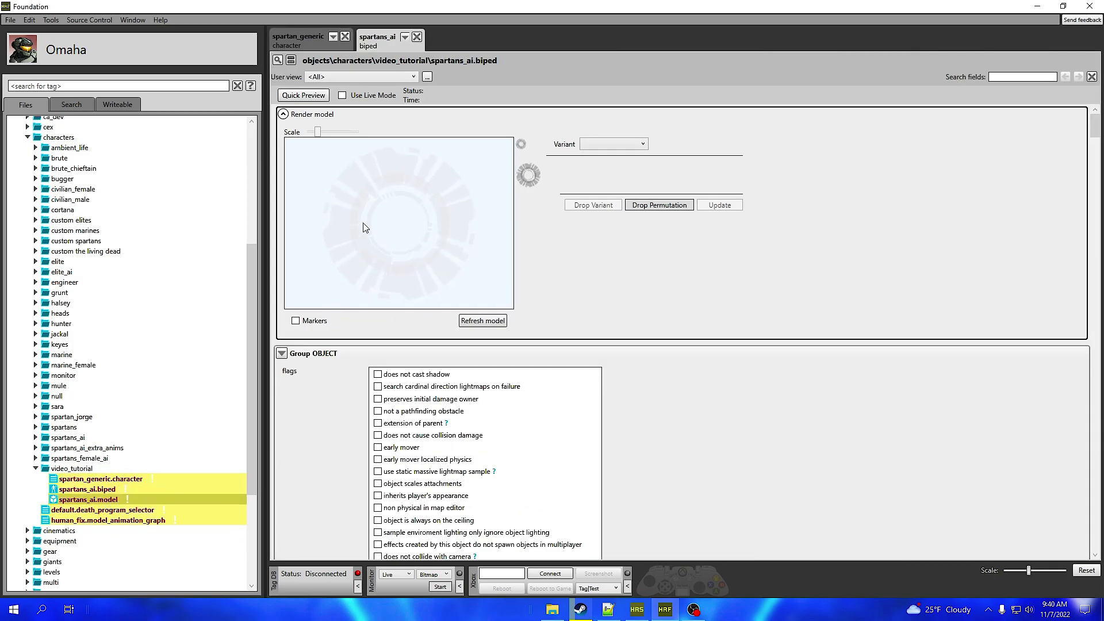
{"action": "left_click", "coordinate": [377, 41]}
{"action": "left_click", "coordinate": [283, 114]}
{"action": "left_click", "coordinate": [309, 43]}
{"action": "left_click", "coordinate": [311, 117]}
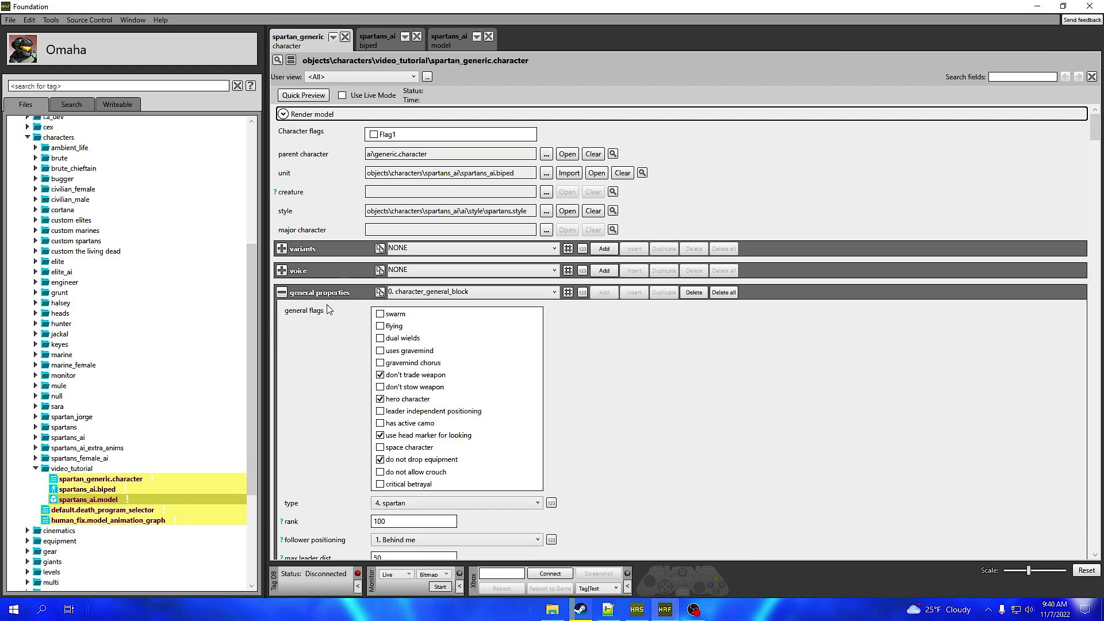
Step: Turn off the character's 'hero character' flag and browse for a new unit biped
{"action": "scroll", "coordinate": [318, 286], "scroll_direction": "down", "scroll_amount": 3}
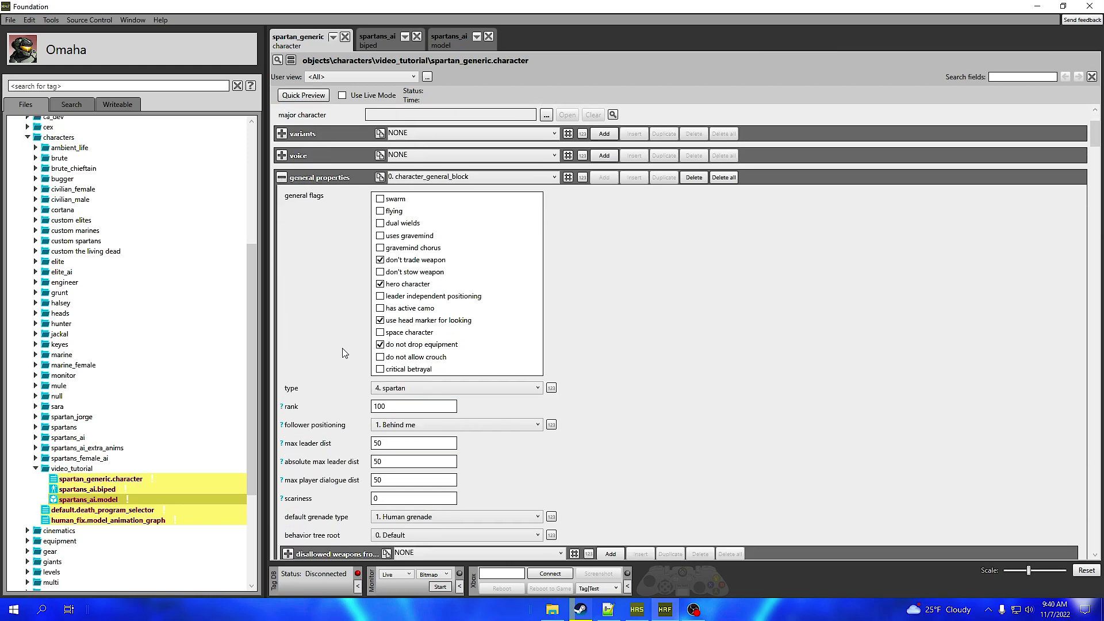
{"action": "left_click", "coordinate": [379, 284]}
{"action": "scroll", "coordinate": [339, 325], "scroll_direction": "down", "scroll_amount": 9}
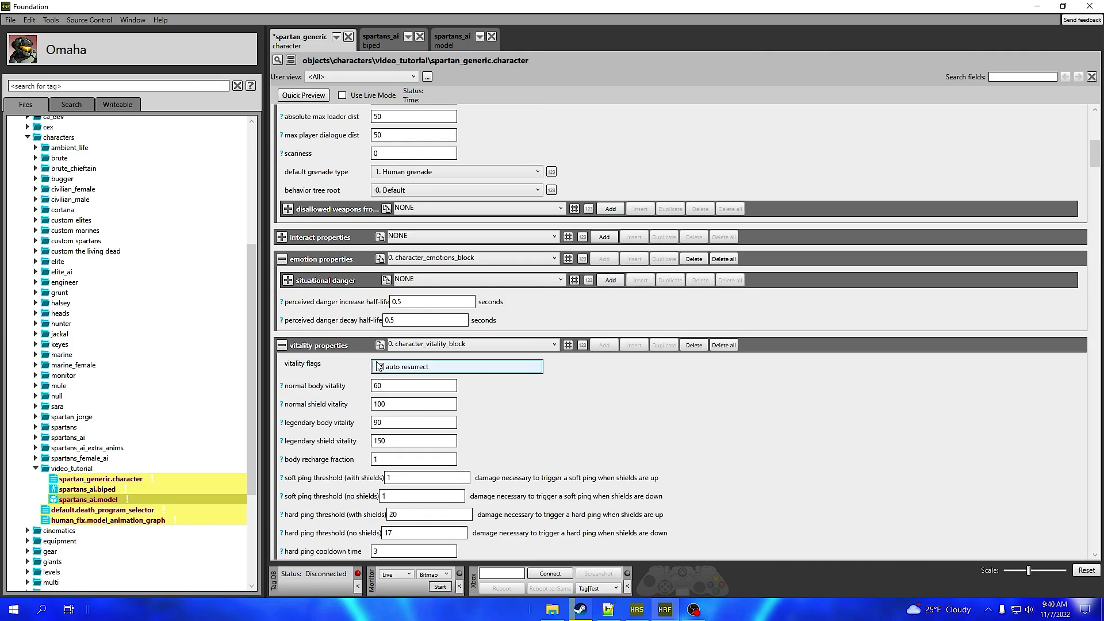
{"action": "scroll", "coordinate": [342, 384], "scroll_direction": "up", "scroll_amount": 10}
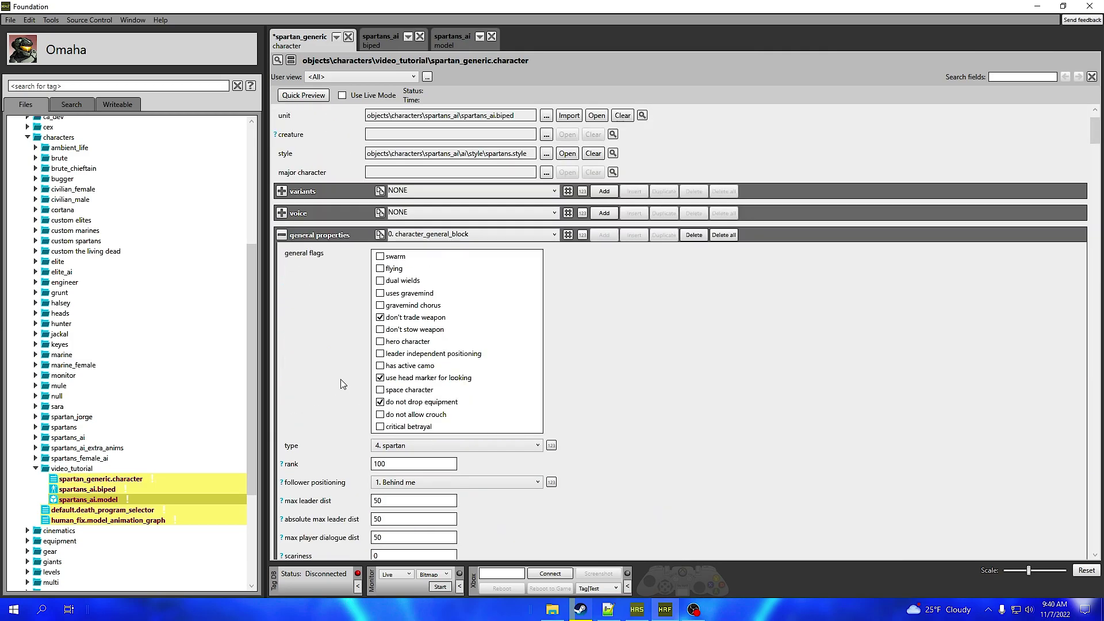
{"action": "scroll", "coordinate": [343, 384], "scroll_direction": "up", "scroll_amount": 2}
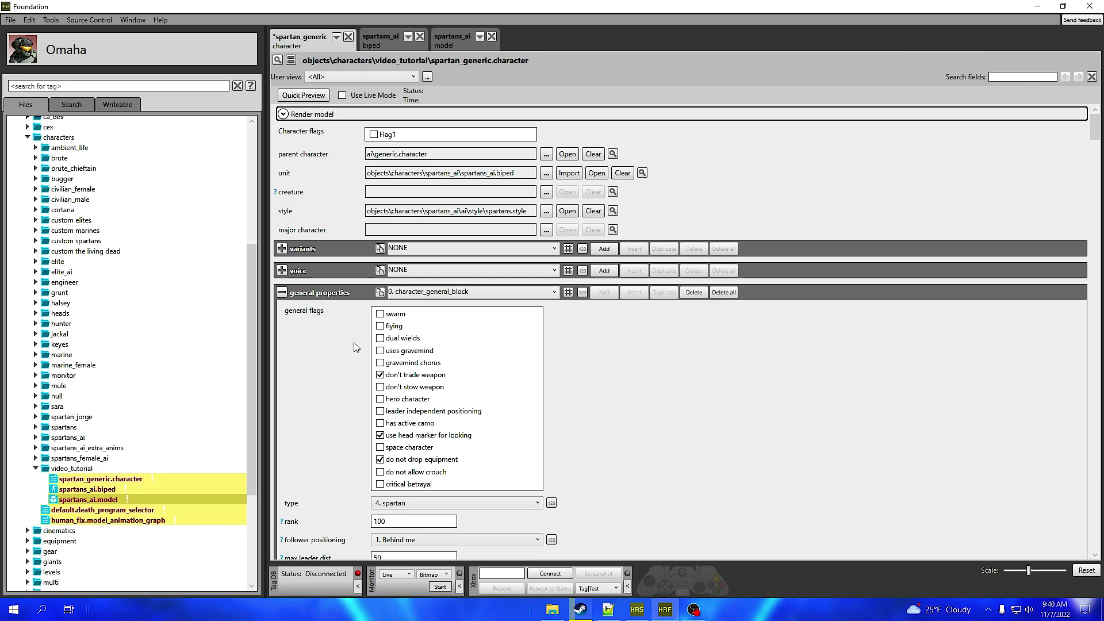
{"action": "left_click", "coordinate": [546, 173]}
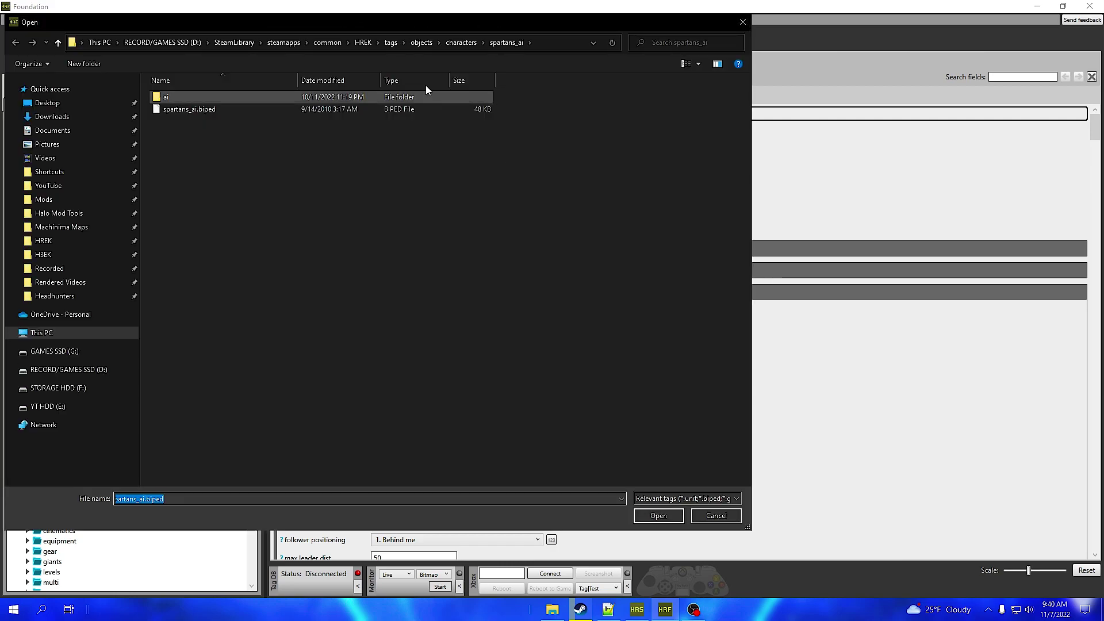
Step: Point the character's unit to objects\characters\video_tutorial\spartans_ai.biped and save the character
{"action": "left_click", "coordinate": [460, 42]}
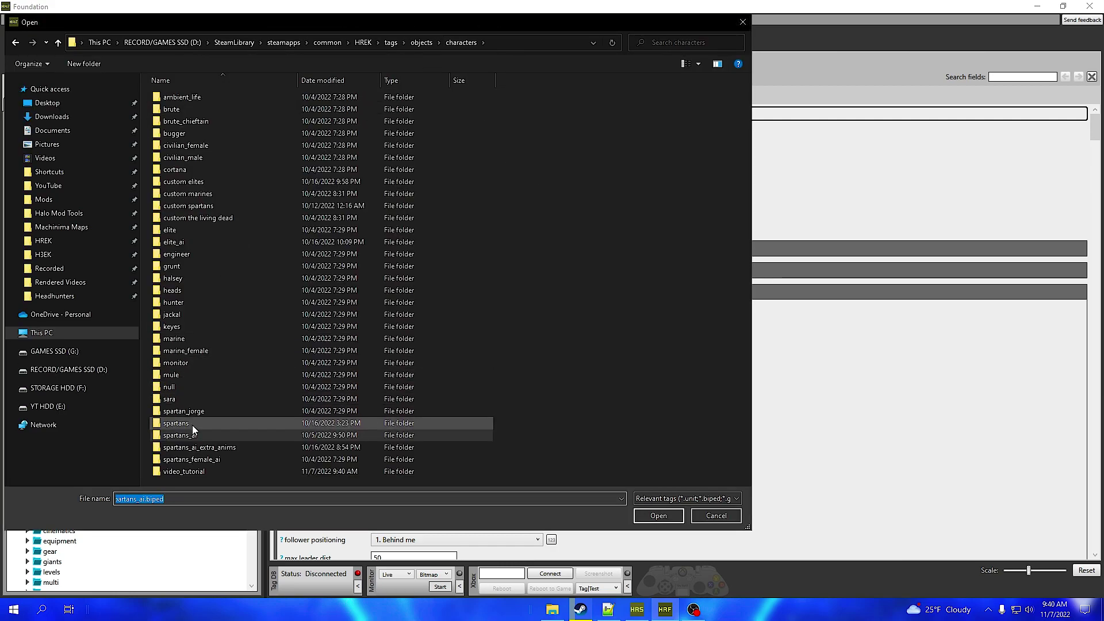
{"action": "double_click", "coordinate": [176, 470]}
{"action": "double_click", "coordinate": [200, 96]}
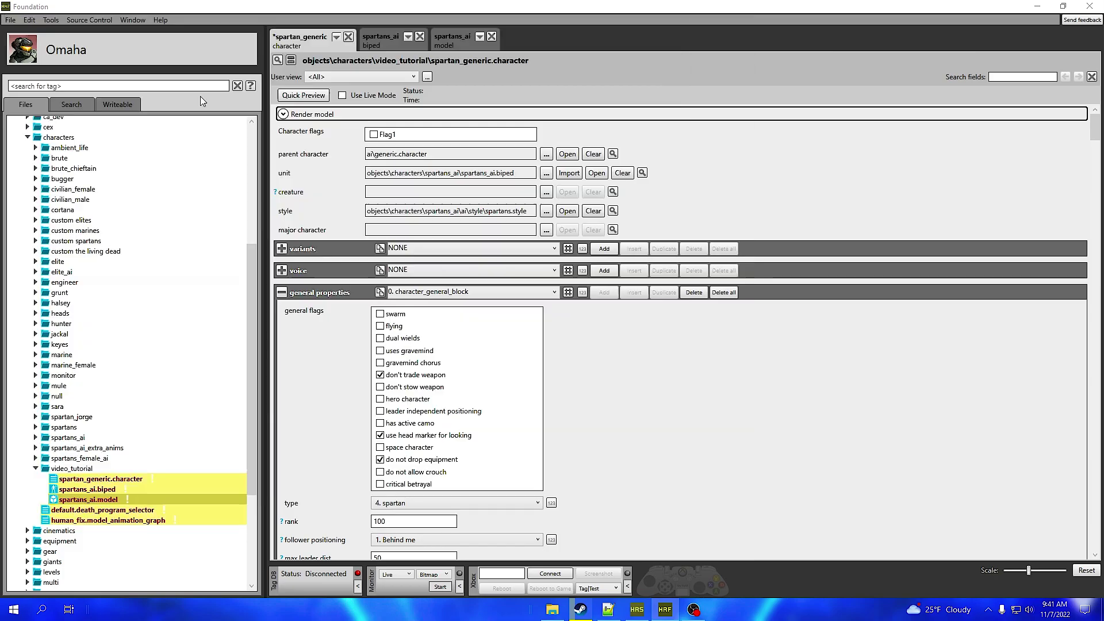
{"action": "key", "text": "ctrl+s"}
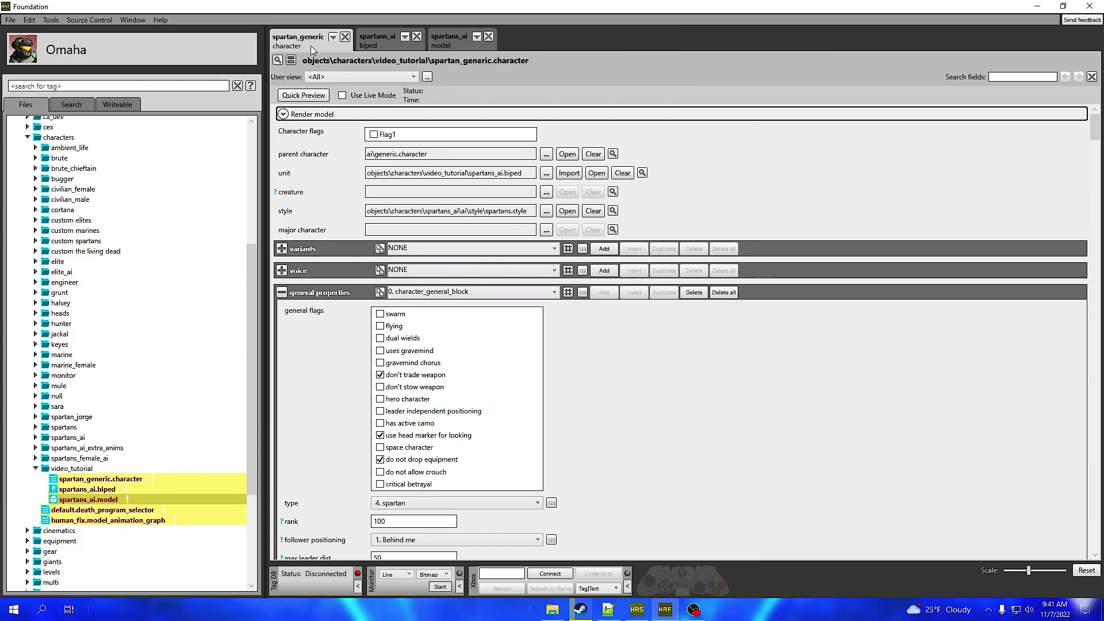
{"action": "left_click", "coordinate": [368, 41]}
Step: Check the primary through quaternary change colours and delete all initial permutations
{"action": "scroll", "coordinate": [346, 276], "scroll_direction": "down", "scroll_amount": 20}
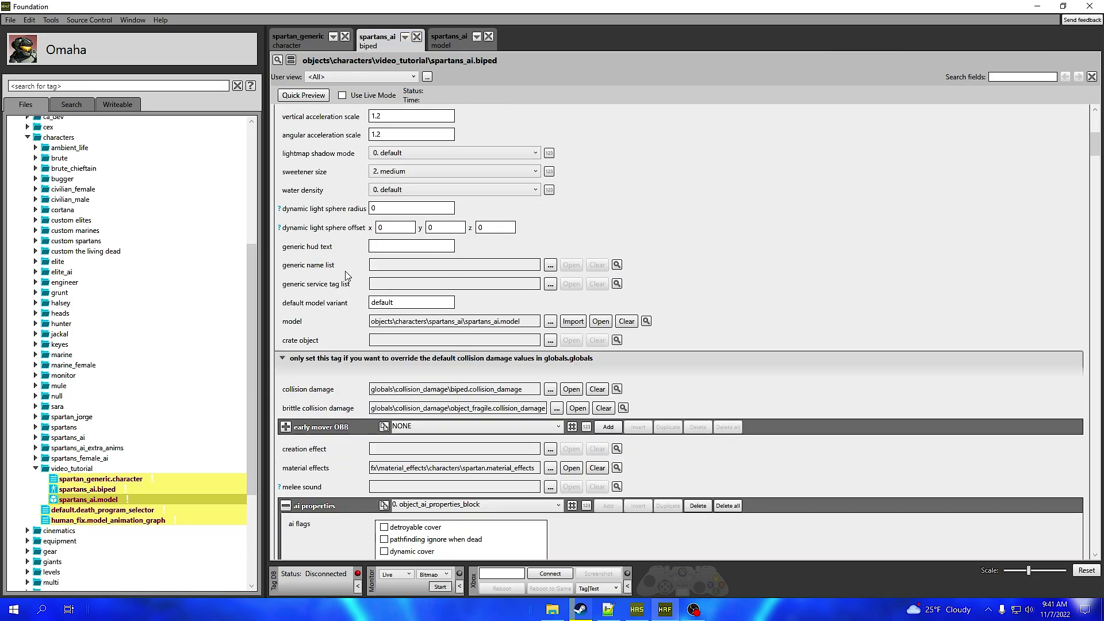
{"action": "scroll", "coordinate": [347, 276], "scroll_direction": "down", "scroll_amount": 15}
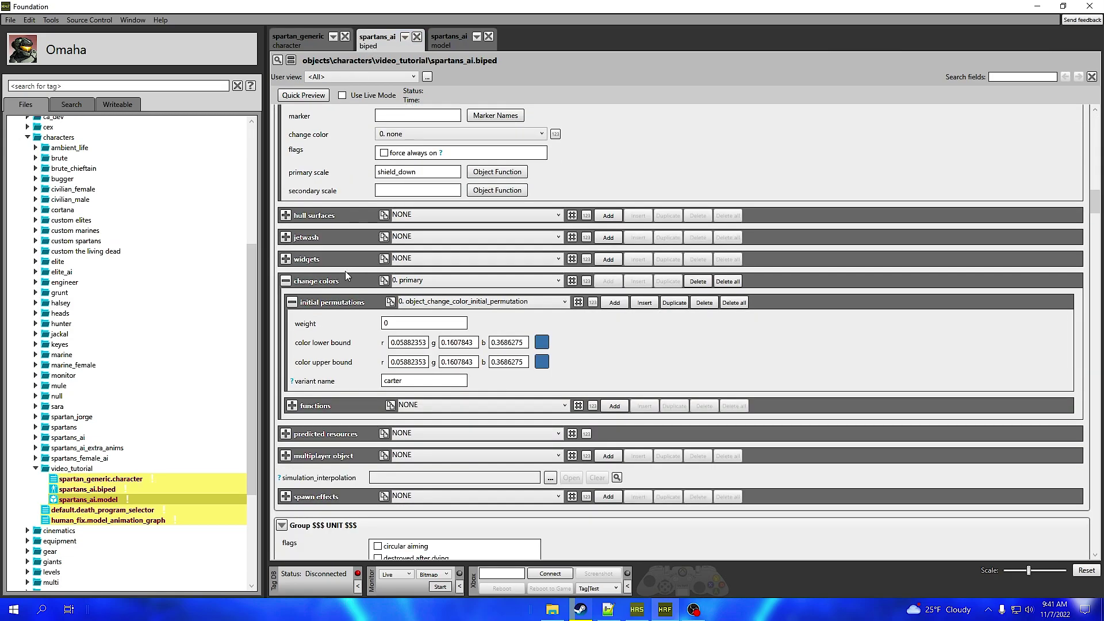
{"action": "left_click", "coordinate": [438, 280]}
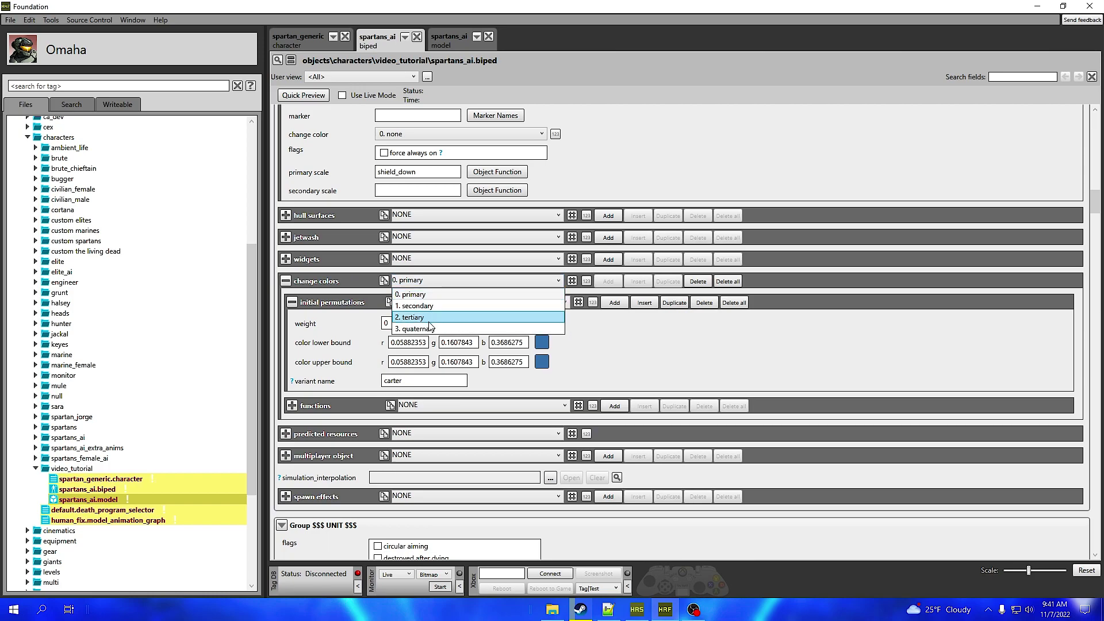
{"action": "left_click", "coordinate": [438, 294]}
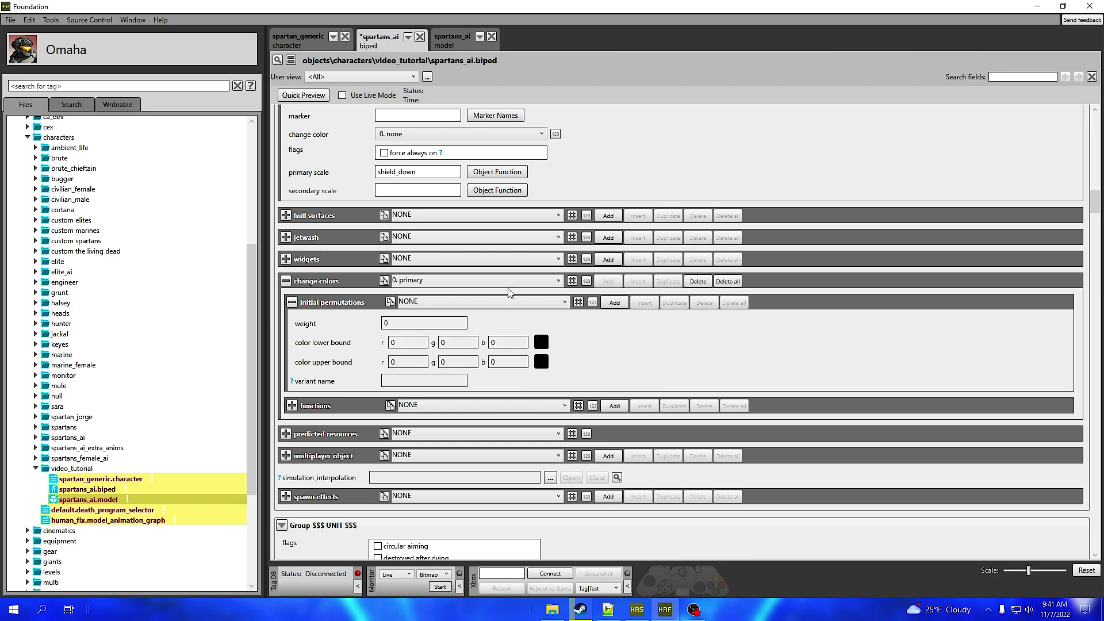
{"action": "left_click", "coordinate": [446, 280]}
{"action": "left_click", "coordinate": [422, 305]}
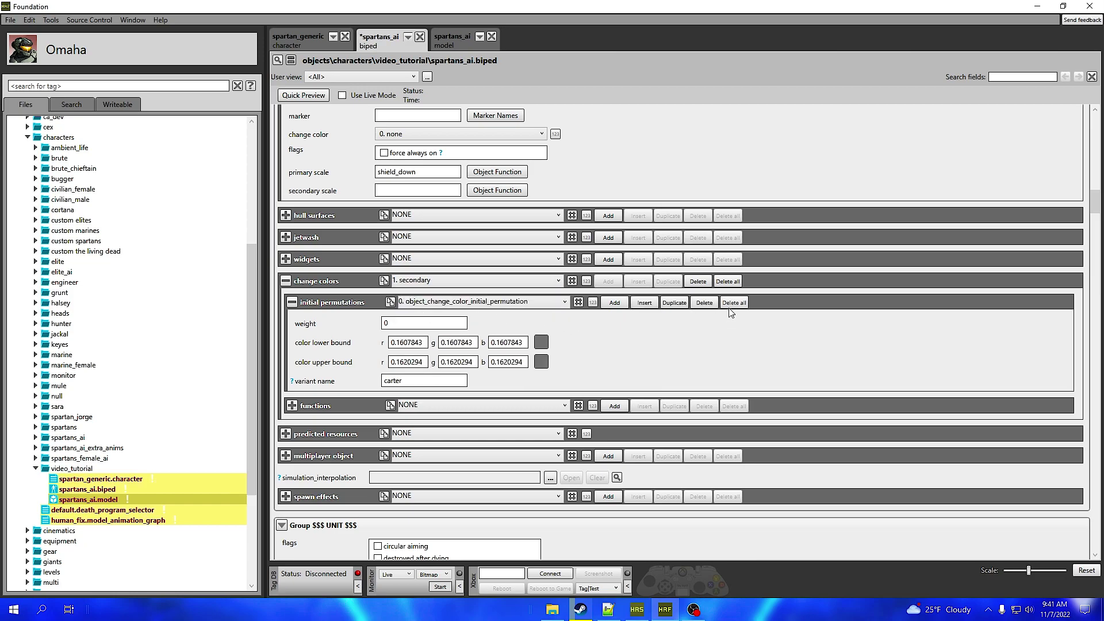
{"action": "left_click", "coordinate": [500, 280]}
{"action": "left_click", "coordinate": [426, 316]}
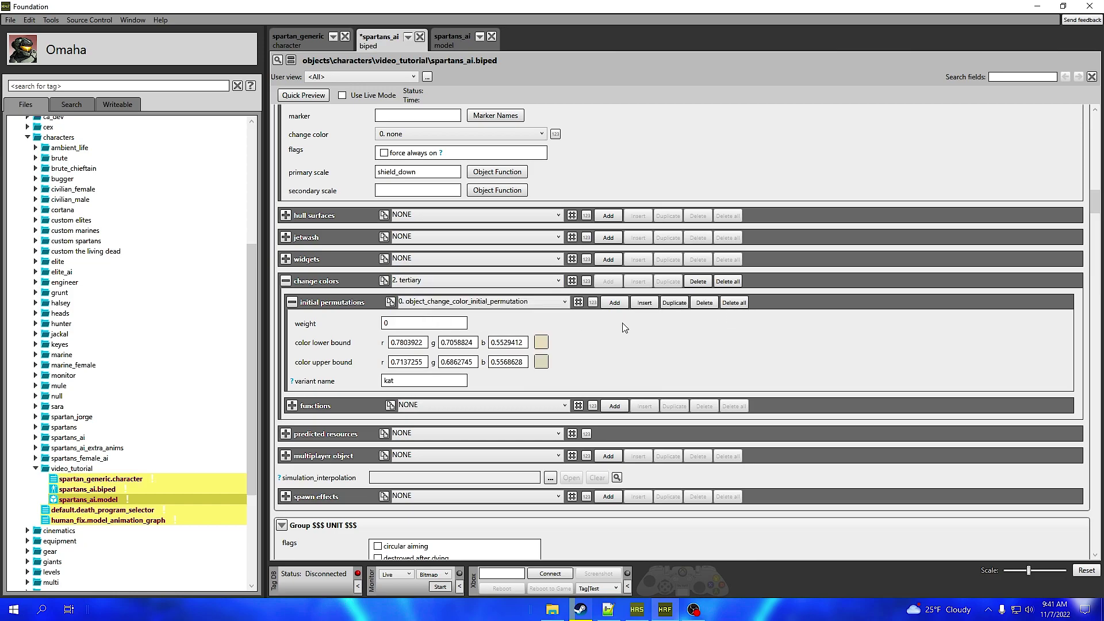
{"action": "left_click", "coordinate": [520, 281]}
{"action": "left_click", "coordinate": [496, 326]}
{"action": "left_click", "coordinate": [734, 302]}
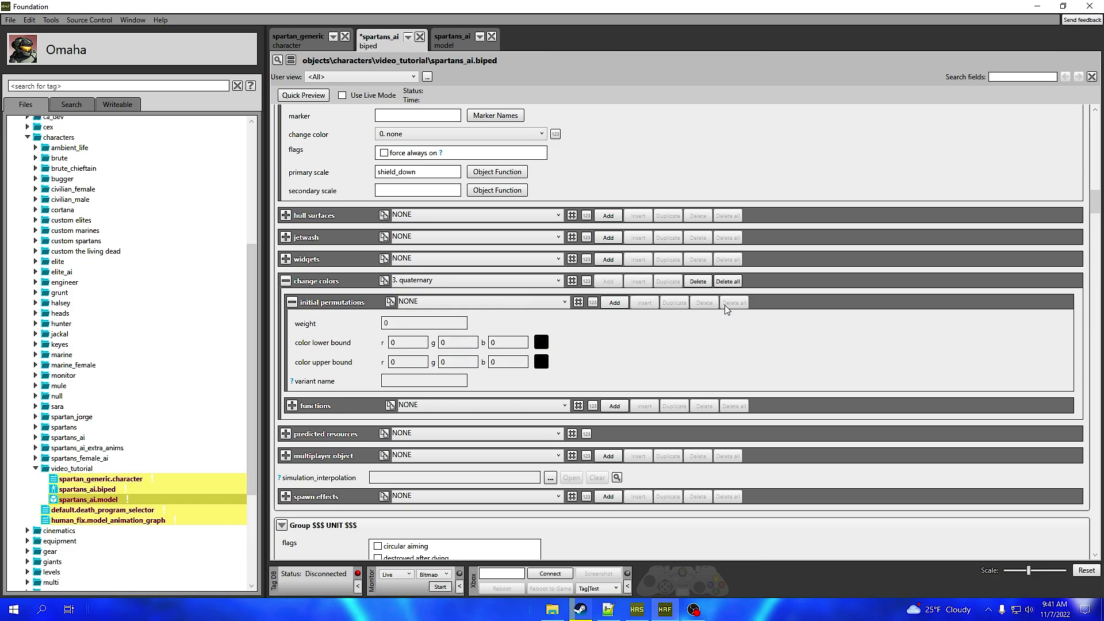
Step: Add one blank initial permutation to each of the primary, secondary, tertiary and quaternary colours
{"action": "left_click", "coordinate": [500, 281]}
{"action": "left_click", "coordinate": [483, 295]}
{"action": "left_click", "coordinate": [614, 302]}
{"action": "left_click", "coordinate": [523, 280]}
{"action": "left_click", "coordinate": [483, 306]}
{"action": "left_click", "coordinate": [614, 302]}
{"action": "left_click", "coordinate": [518, 280]}
{"action": "left_click", "coordinate": [463, 318]}
{"action": "left_click", "coordinate": [614, 302]}
{"action": "left_click", "coordinate": [518, 281]}
{"action": "left_click", "coordinate": [463, 329]}
{"action": "left_click", "coordinate": [615, 302]}
{"action": "left_click", "coordinate": [509, 281]}
{"action": "left_click", "coordinate": [463, 293]}
{"action": "left_click", "coordinate": [409, 323]}
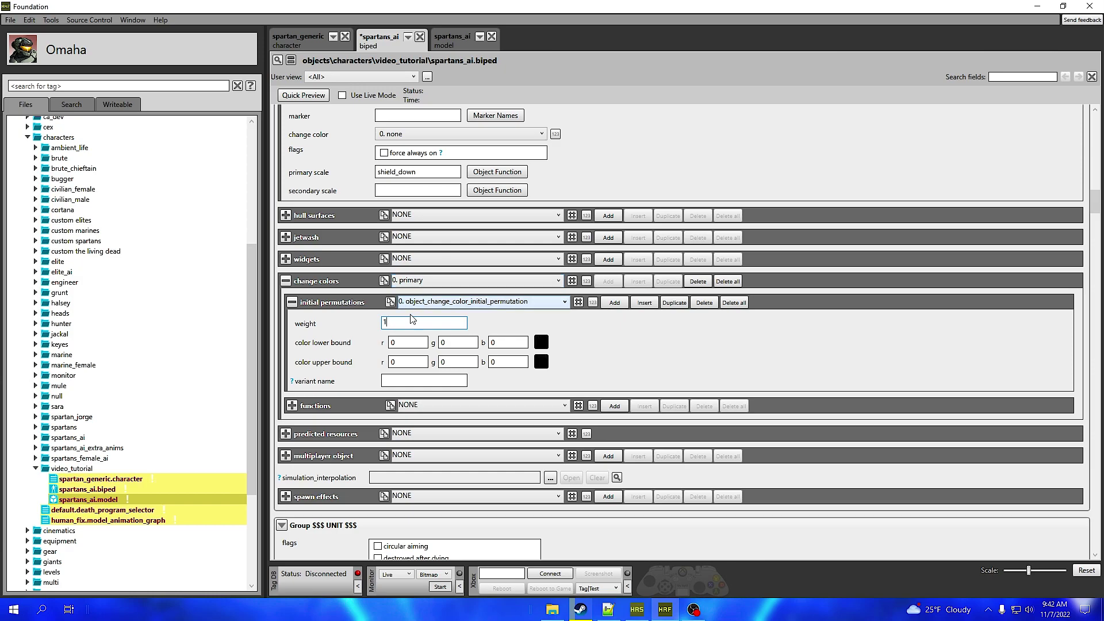
Step: Set the primary change colour permutation's weight to 1
{"action": "left_click", "coordinate": [356, 326]}
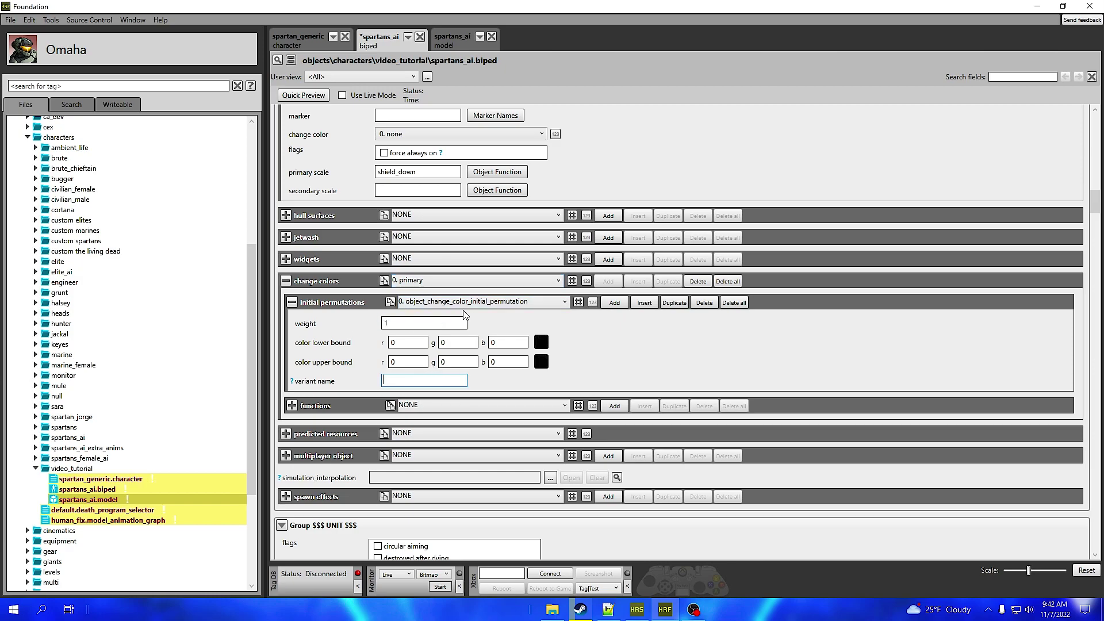
{"action": "left_click", "coordinate": [440, 301]}
{"action": "left_click", "coordinate": [423, 313]}
{"action": "left_click", "coordinate": [408, 382]}
Step: Set the quaternary and tertiary permutation weights to 1 and save the biped
{"action": "left_click", "coordinate": [452, 281]}
{"action": "left_click", "coordinate": [432, 305]}
{"action": "left_click", "coordinate": [437, 281]}
{"action": "left_click", "coordinate": [432, 327]}
{"action": "left_click_drag", "start_coordinate": [415, 323], "coordinate": [339, 319]}
{"action": "type", "text": "1"}
{"action": "left_click", "coordinate": [427, 284]}
{"action": "left_click", "coordinate": [421, 317]}
{"action": "type", "text": "1"}
{"action": "key", "text": "ctrl+s"}
{"action": "left_click", "coordinate": [449, 40]}
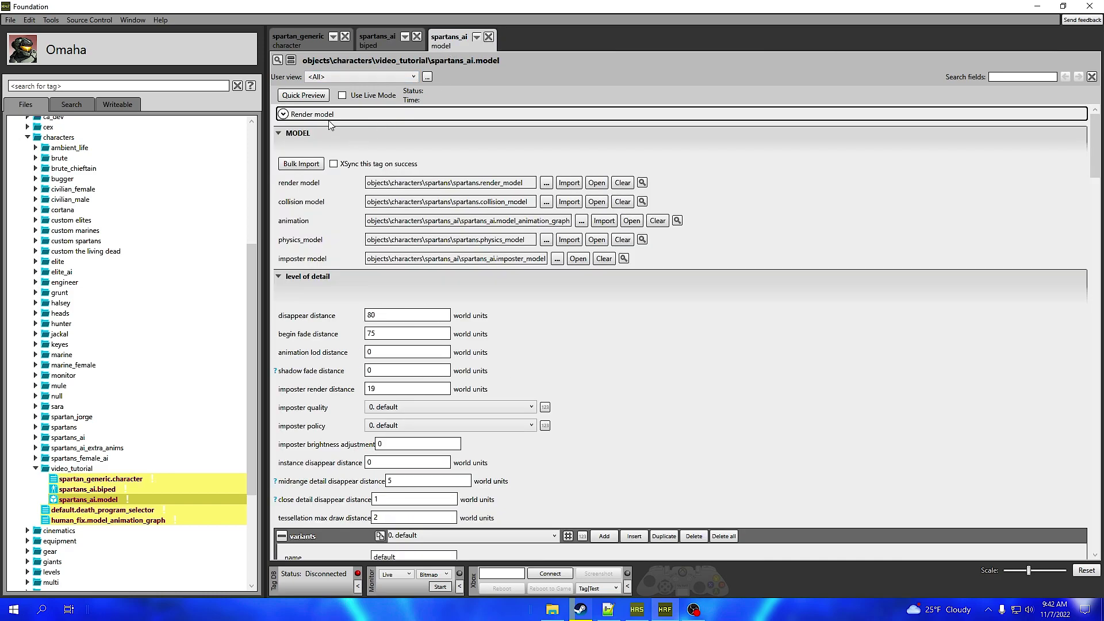
Step: Expand the spartans_ai render preview, scale it down slightly, and pick the player_sam head
{"action": "left_click", "coordinate": [305, 115]}
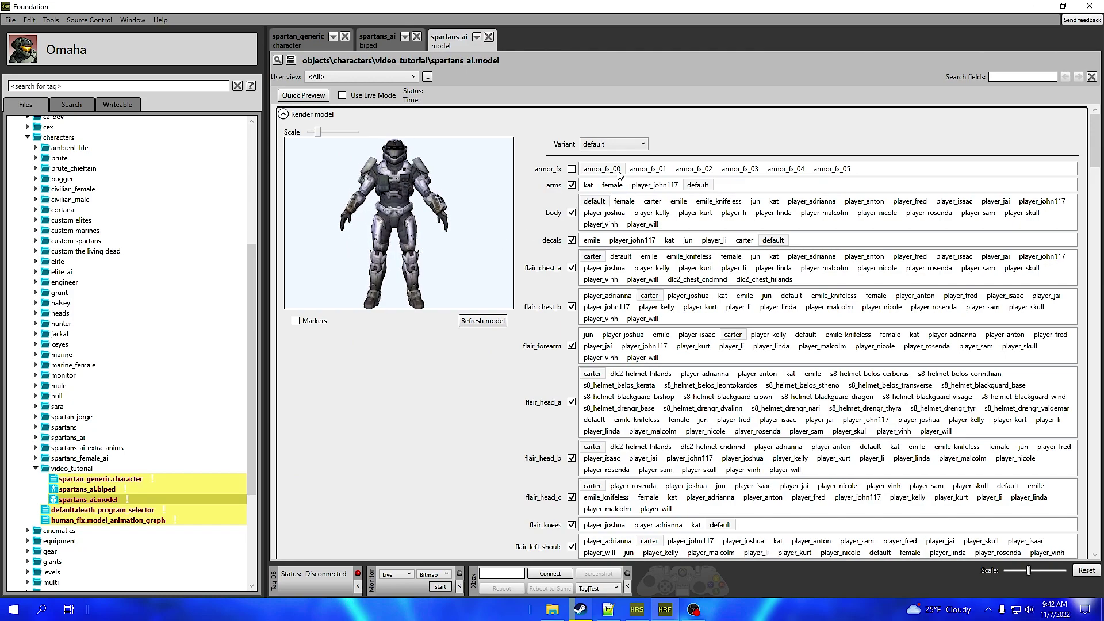
{"action": "scroll", "coordinate": [532, 486], "scroll_direction": "down", "scroll_amount": 5}
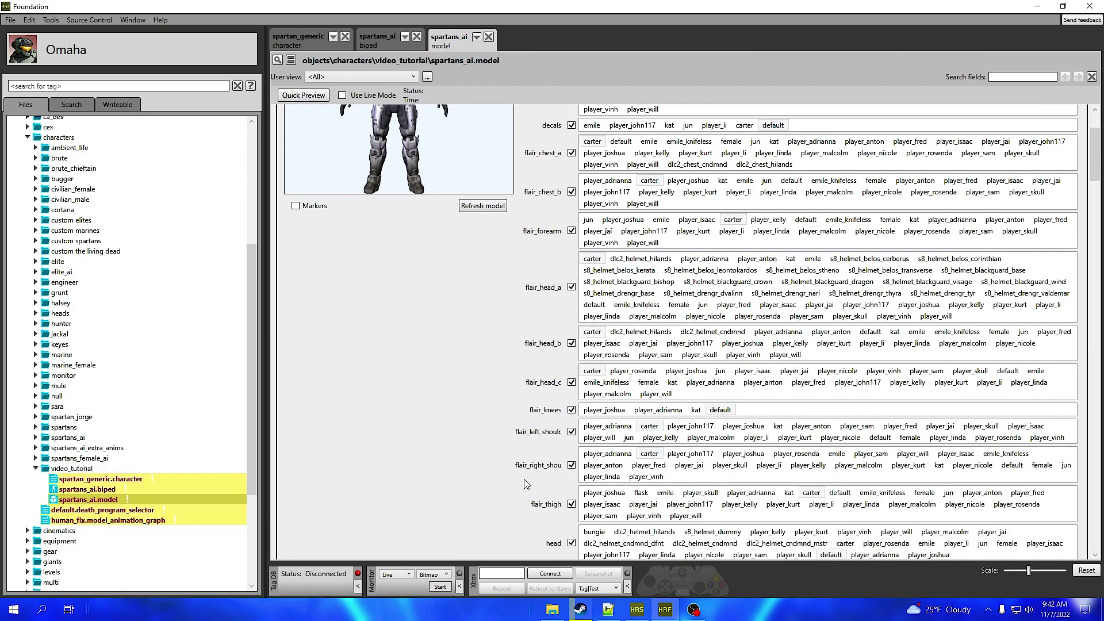
{"action": "scroll", "coordinate": [524, 484], "scroll_direction": "down", "scroll_amount": 6}
{"action": "scroll", "coordinate": [524, 479], "scroll_direction": "up", "scroll_amount": 6}
{"action": "scroll", "coordinate": [524, 479], "scroll_direction": "up", "scroll_amount": 5}
{"action": "left_click_drag", "start_coordinate": [320, 136], "coordinate": [314, 136]}
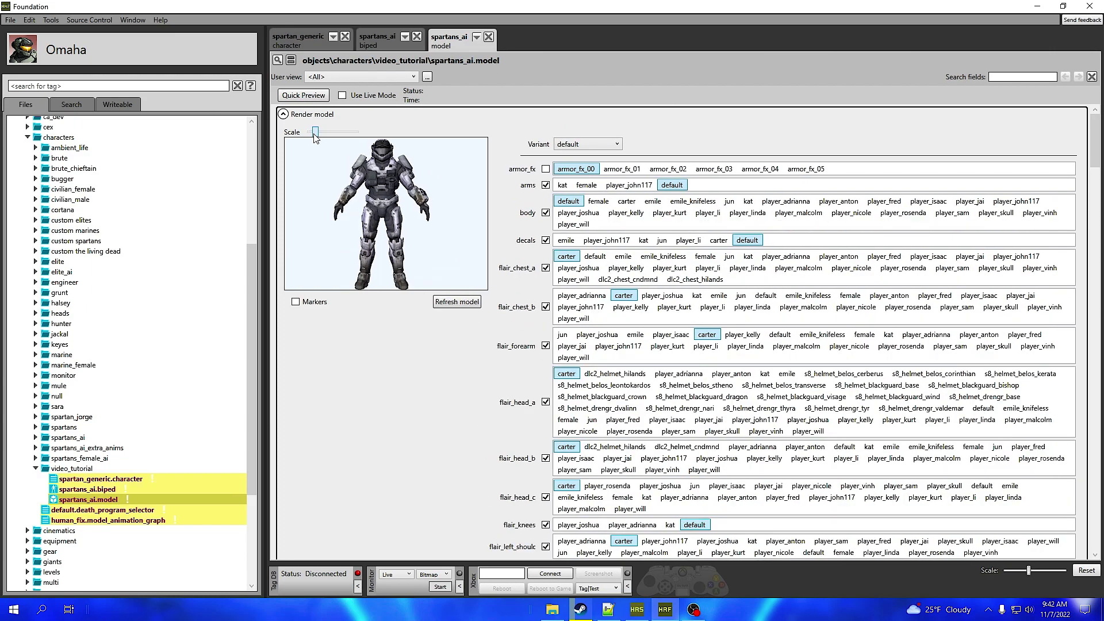
{"action": "scroll", "coordinate": [505, 443], "scroll_direction": "down", "scroll_amount": 8}
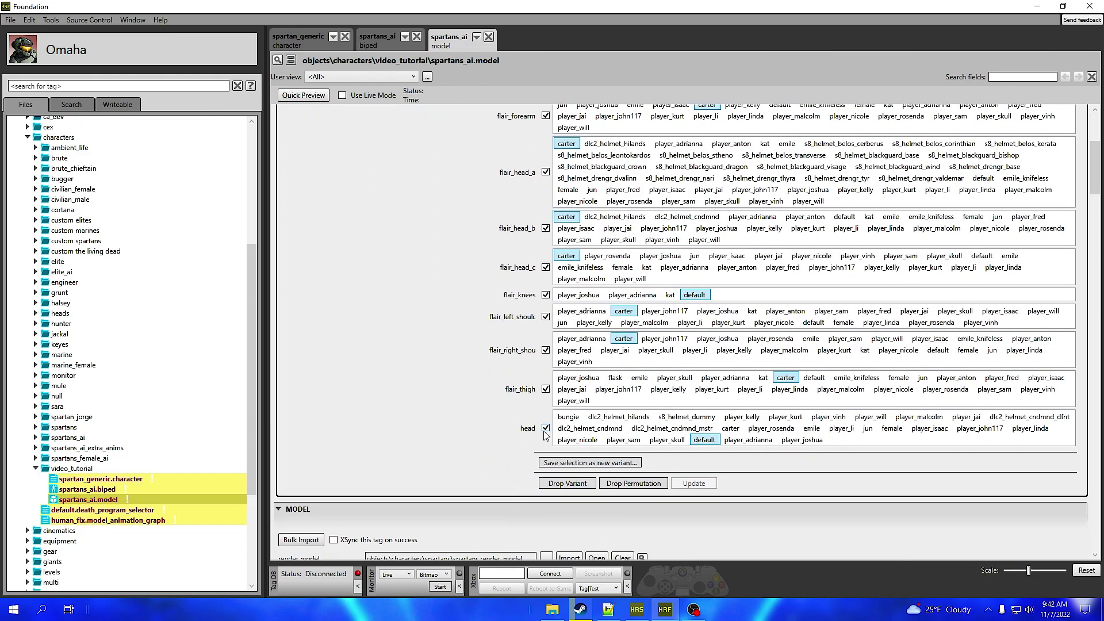
{"action": "scroll", "coordinate": [431, 434], "scroll_direction": "up", "scroll_amount": 8}
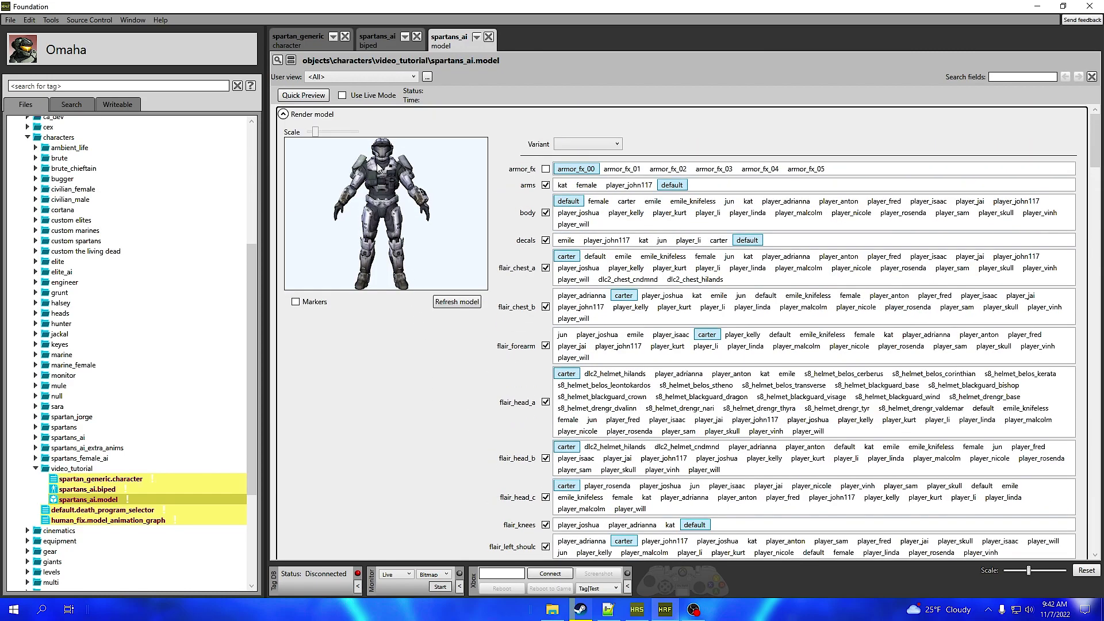
{"action": "scroll", "coordinate": [402, 419], "scroll_direction": "down", "scroll_amount": 10}
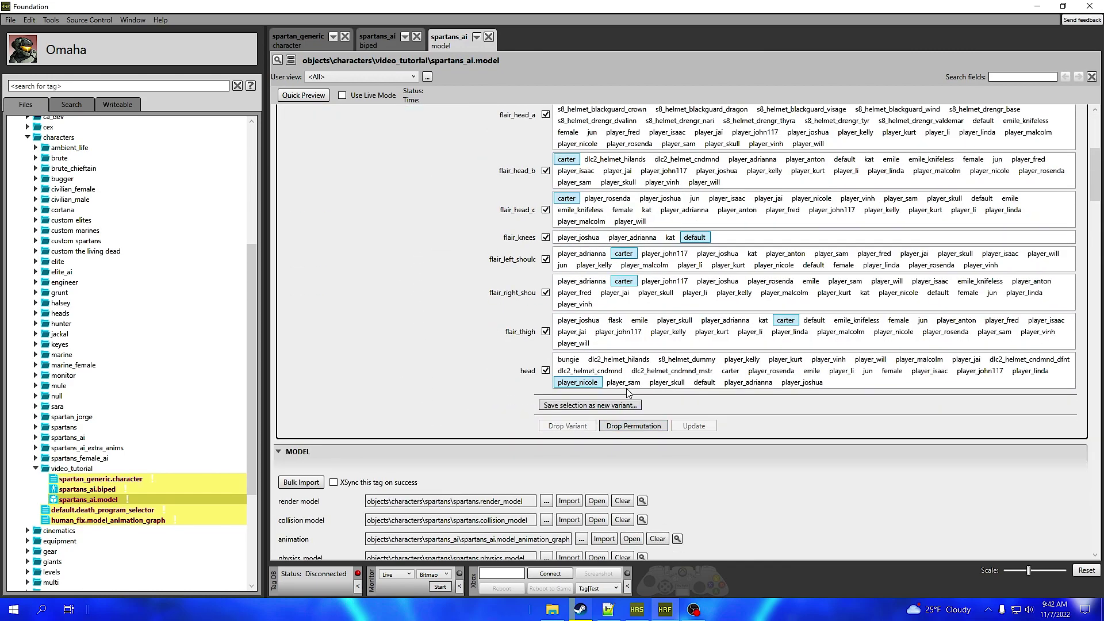
{"action": "left_click", "coordinate": [624, 383]}
{"action": "scroll", "coordinate": [402, 372], "scroll_direction": "up", "scroll_amount": 8}
{"action": "scroll", "coordinate": [405, 182], "scroll_direction": "up", "scroll_amount": 2}
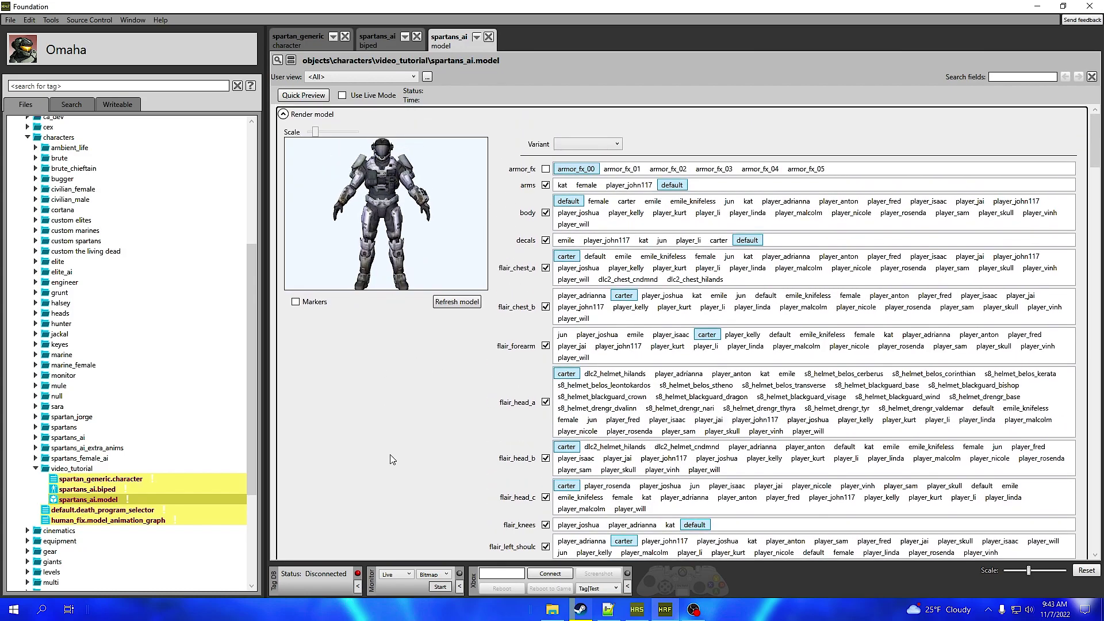
{"action": "scroll", "coordinate": [393, 460], "scroll_direction": "down", "scroll_amount": 6}
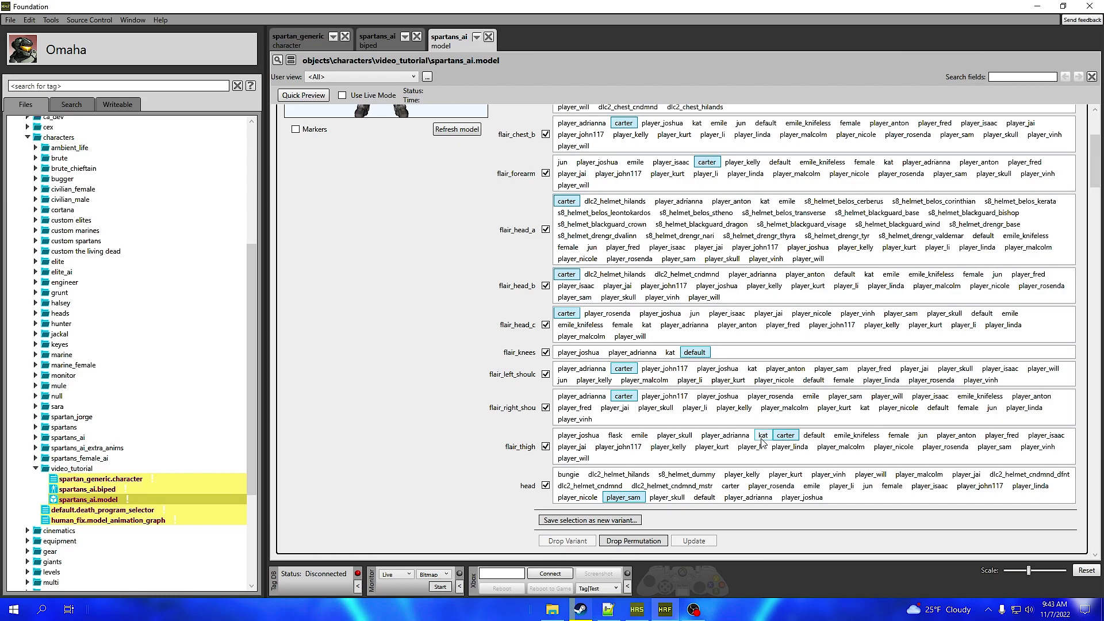
Step: Swap the right and left shoulder flair permutations for different pieces
{"action": "scroll", "coordinate": [396, 414], "scroll_direction": "up", "scroll_amount": 5}
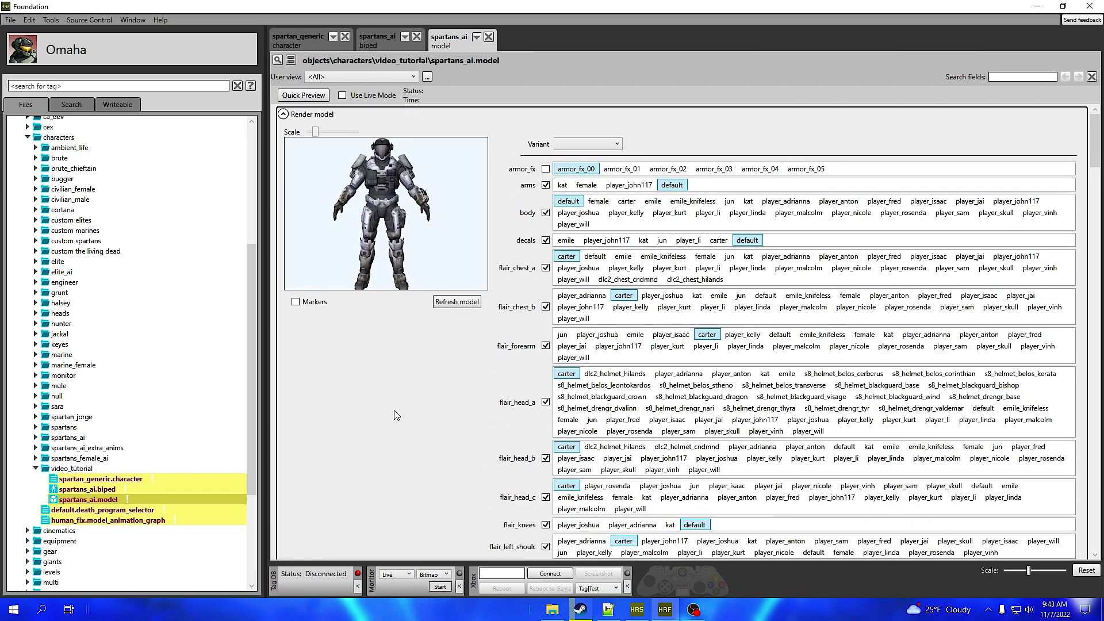
{"action": "scroll", "coordinate": [405, 437], "scroll_direction": "down", "scroll_amount": 5}
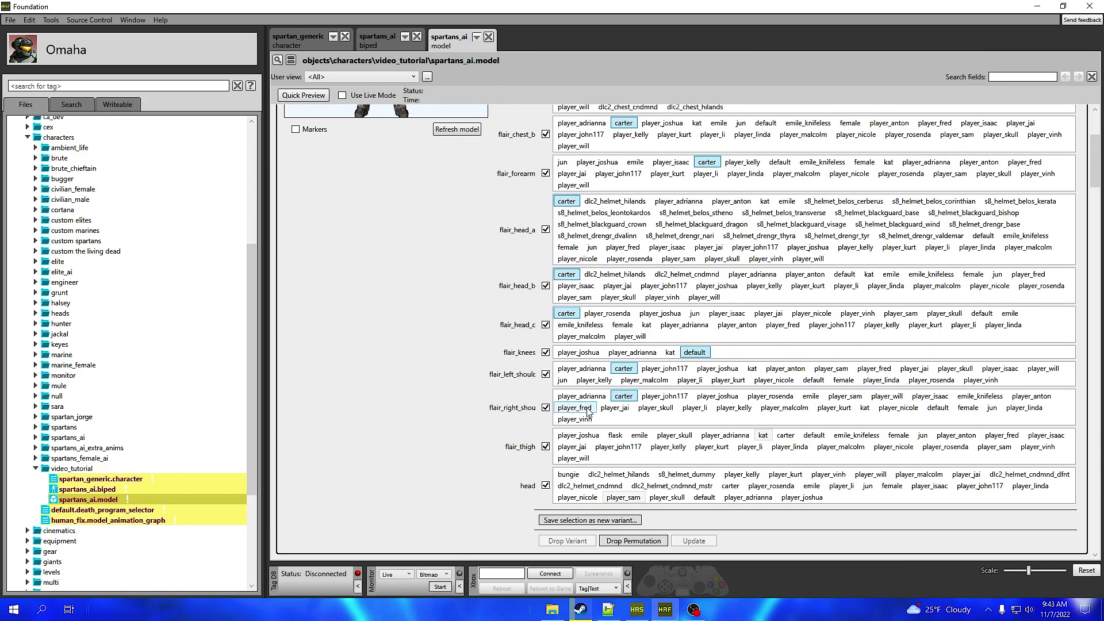
{"action": "left_click", "coordinate": [845, 397]}
{"action": "scroll", "coordinate": [336, 363], "scroll_direction": "up", "scroll_amount": 5}
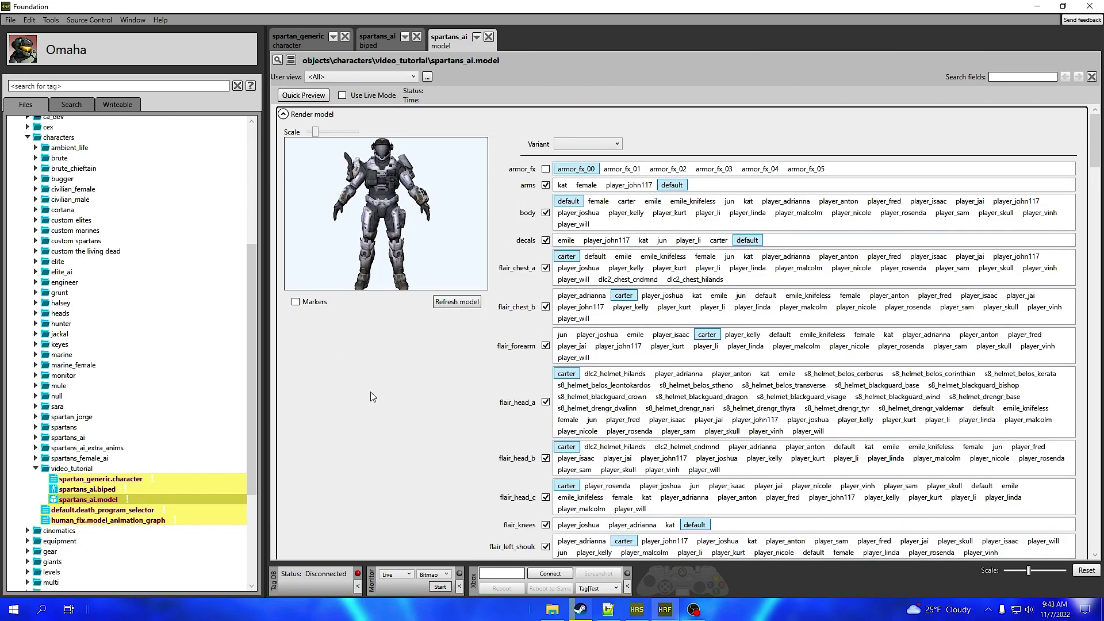
{"action": "scroll", "coordinate": [370, 394], "scroll_direction": "down", "scroll_amount": 5}
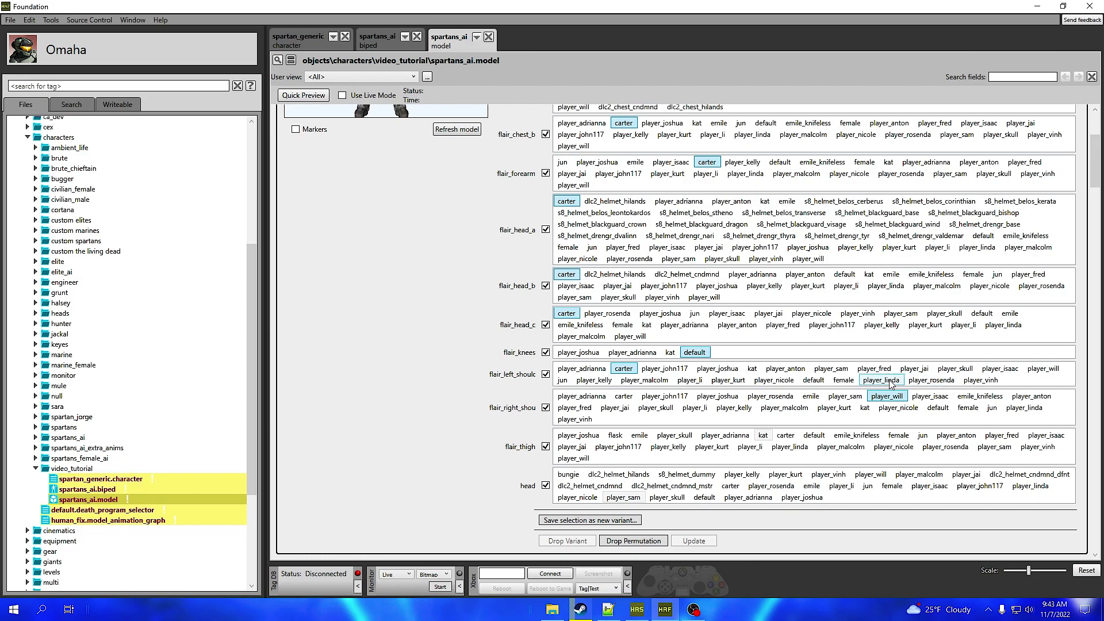
{"action": "left_click", "coordinate": [955, 369]}
Step: Try several flair_head_c helmet pieces and settle on player_sam
{"action": "scroll", "coordinate": [414, 347], "scroll_direction": "up", "scroll_amount": 3}
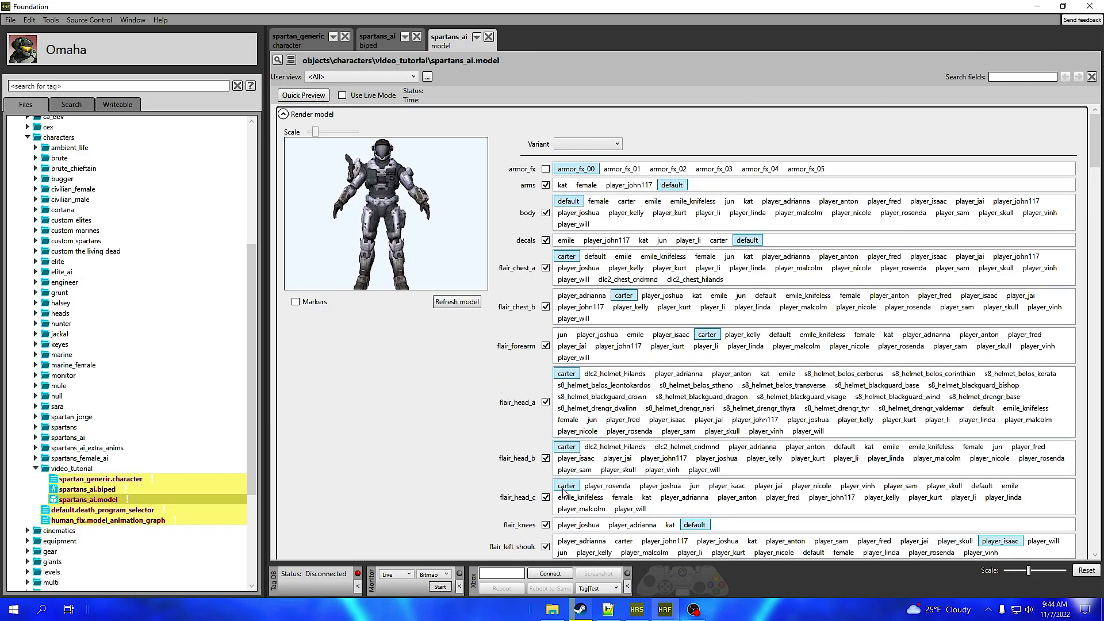
{"action": "scroll", "coordinate": [391, 253], "scroll_direction": "up", "scroll_amount": 5}
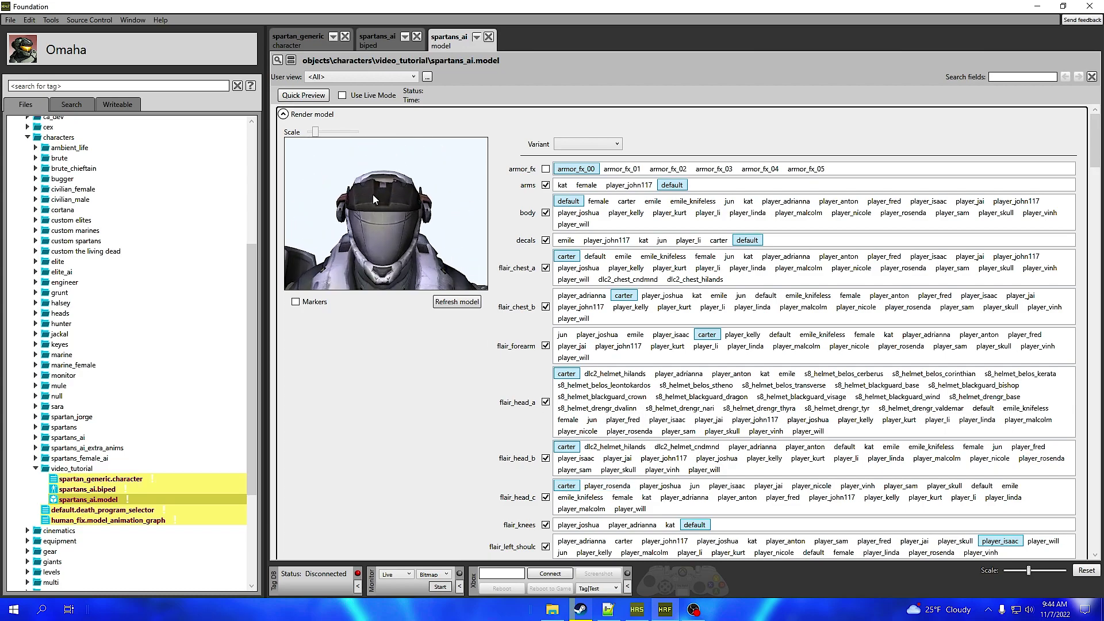
{"action": "left_click", "coordinate": [607, 486]}
{"action": "left_click", "coordinate": [674, 486]}
{"action": "left_click", "coordinate": [677, 482]}
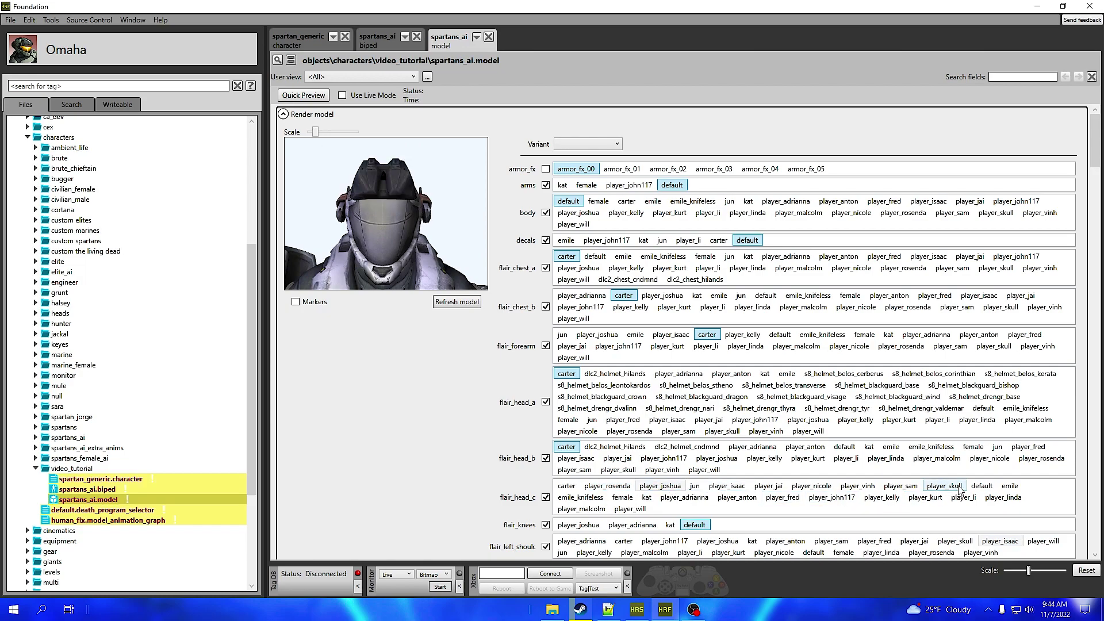
{"action": "left_click", "coordinate": [900, 486]}
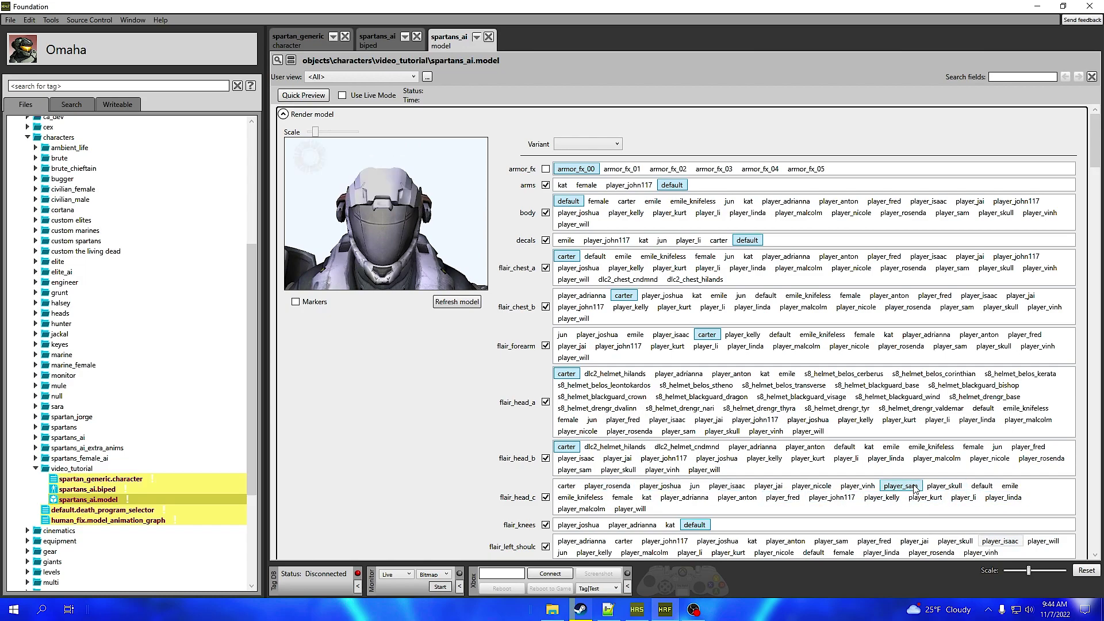
Step: Toggle the flair_head_b attachment off and on while checking the helmet front in the preview
{"action": "scroll", "coordinate": [410, 242], "scroll_direction": "down", "scroll_amount": 9}
{"action": "middle_click_drag", "start_coordinate": [416, 252], "coordinate": [422, 231]}
{"action": "scroll", "coordinate": [423, 231], "scroll_direction": "down", "scroll_amount": 1}
{"action": "left_click", "coordinate": [545, 458]}
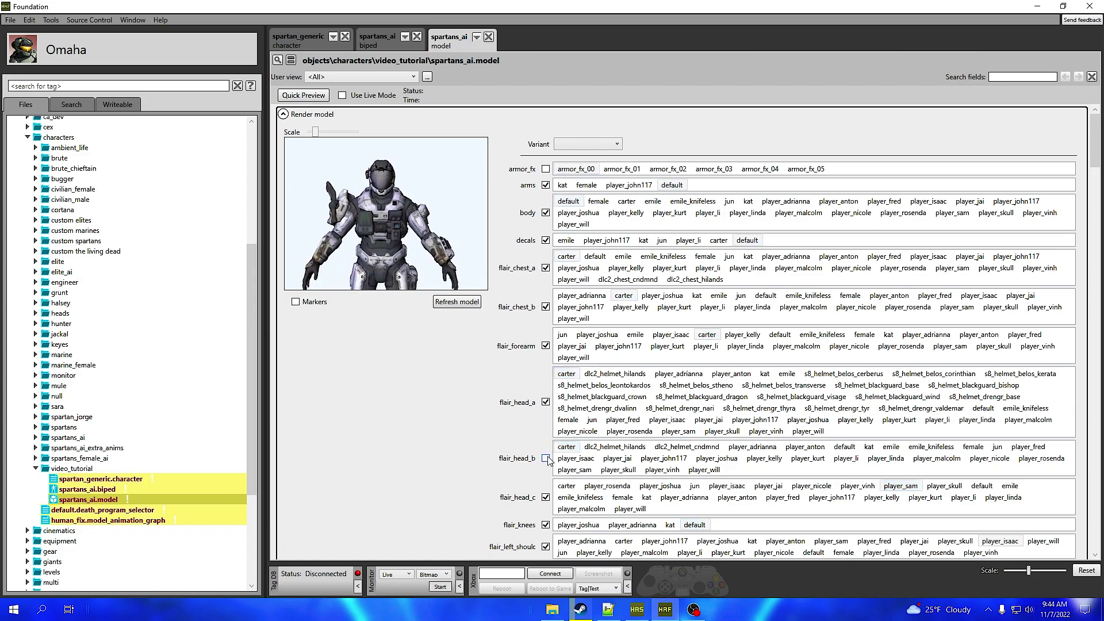
{"action": "scroll", "coordinate": [388, 180], "scroll_direction": "up", "scroll_amount": 4}
{"action": "left_click_drag", "start_coordinate": [387, 176], "coordinate": [398, 229]}
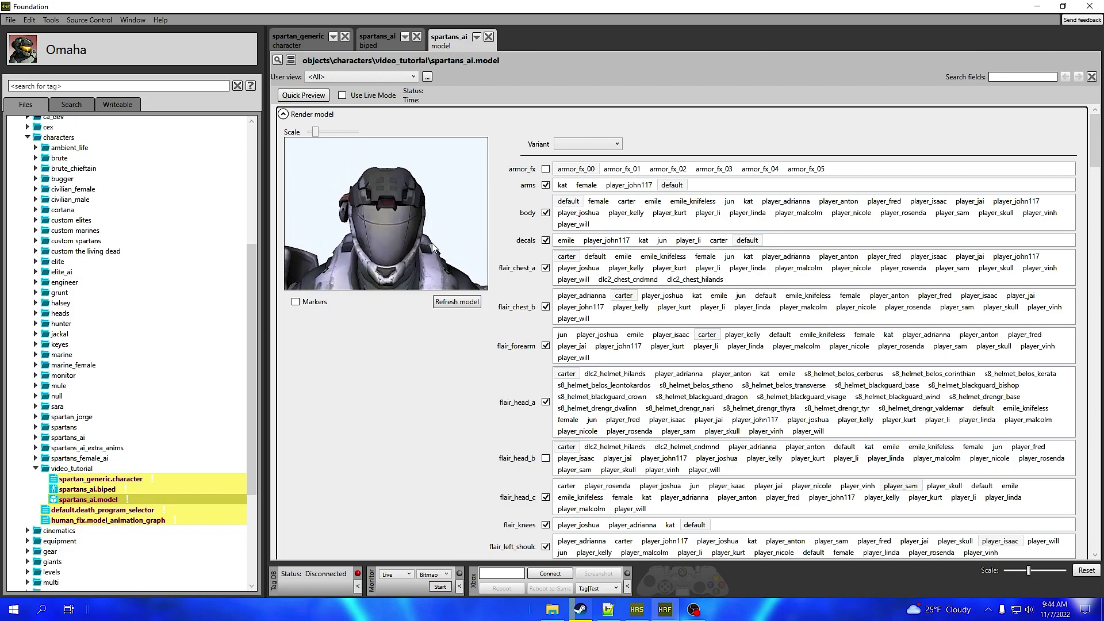
{"action": "left_click", "coordinate": [546, 459]}
{"action": "left_click", "coordinate": [546, 459]}
{"action": "left_click", "coordinate": [545, 458]}
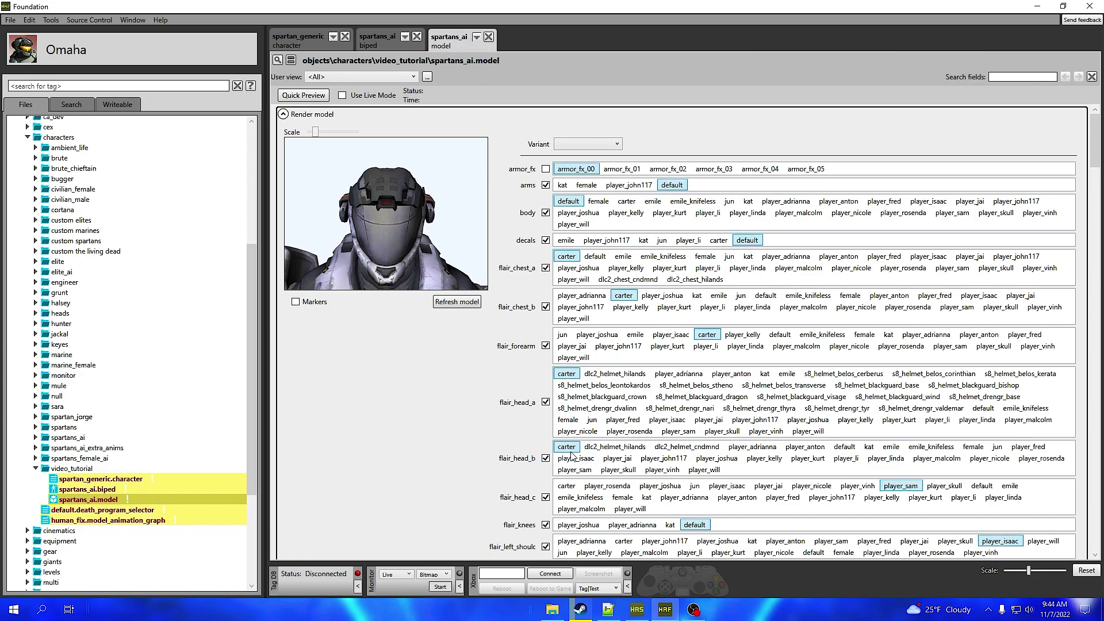
Step: Try player_skull and player_anton on flair_head_b, restore carter, then switch it off
{"action": "left_click", "coordinate": [626, 469]}
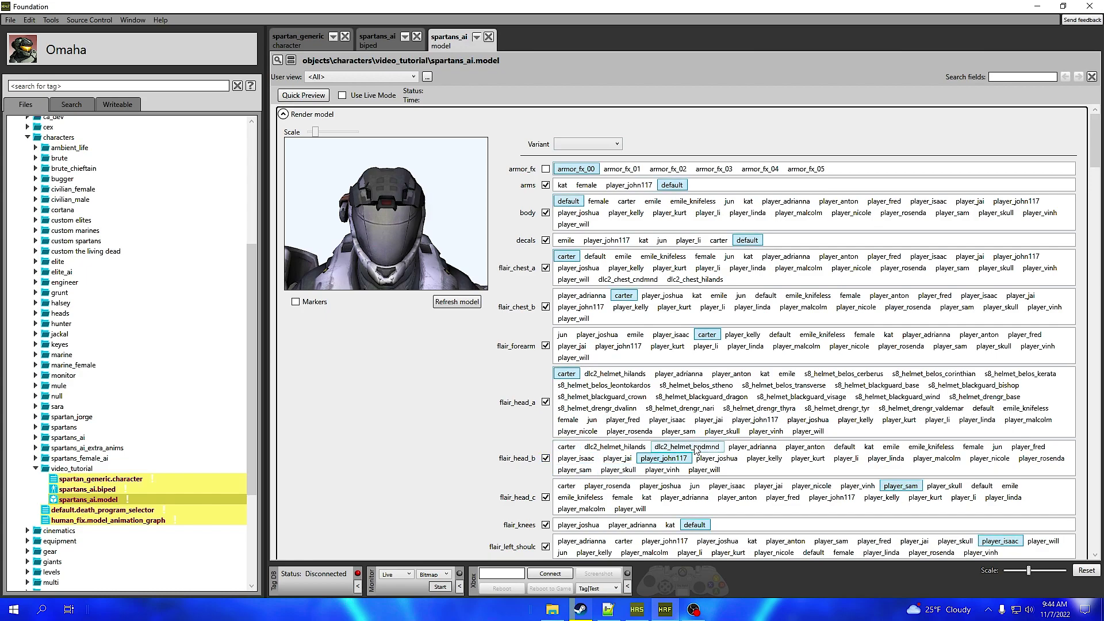
{"action": "left_click", "coordinate": [805, 447]}
{"action": "left_click", "coordinate": [564, 448]}
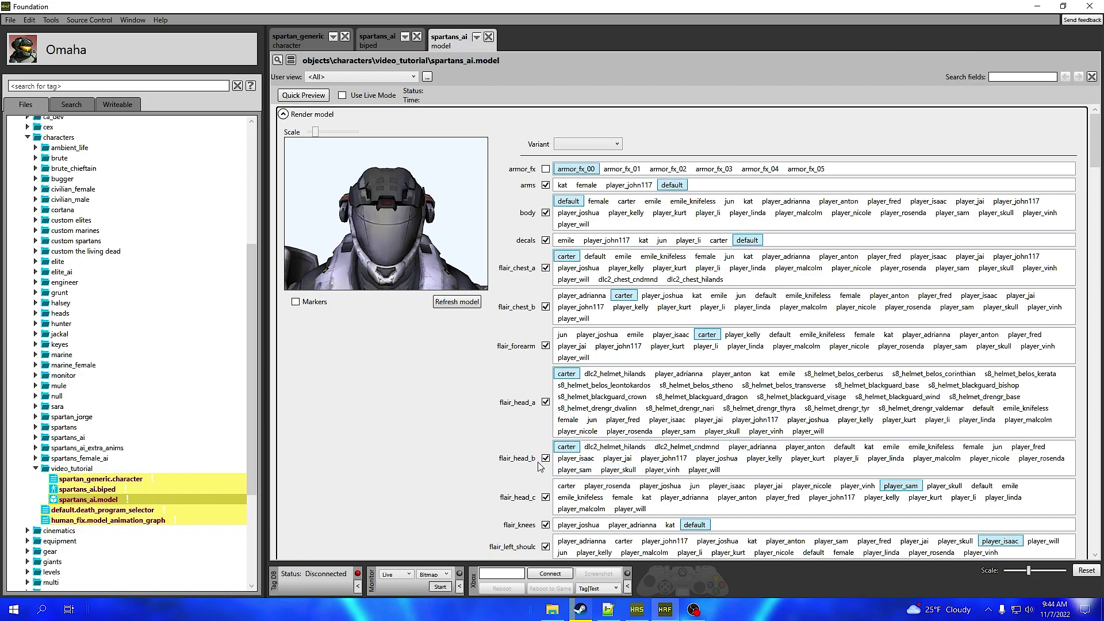
{"action": "left_click", "coordinate": [546, 459]}
{"action": "scroll", "coordinate": [392, 213], "scroll_direction": "down", "scroll_amount": 4}
{"action": "middle_click_drag", "start_coordinate": [401, 253], "coordinate": [396, 206]}
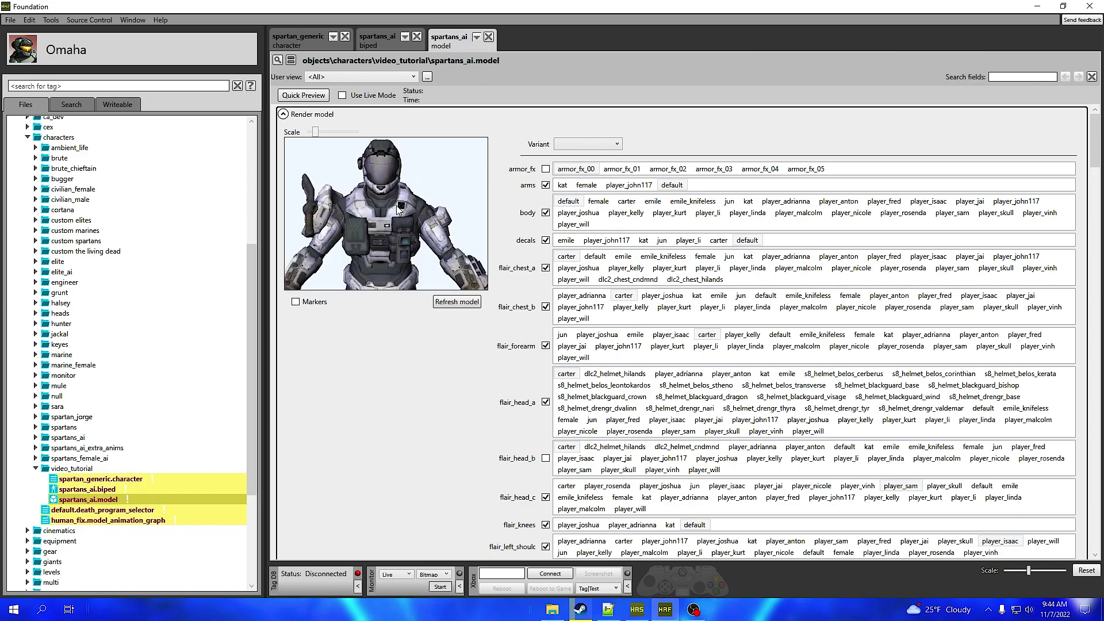
{"action": "scroll", "coordinate": [397, 211], "scroll_direction": "down", "scroll_amount": 3}
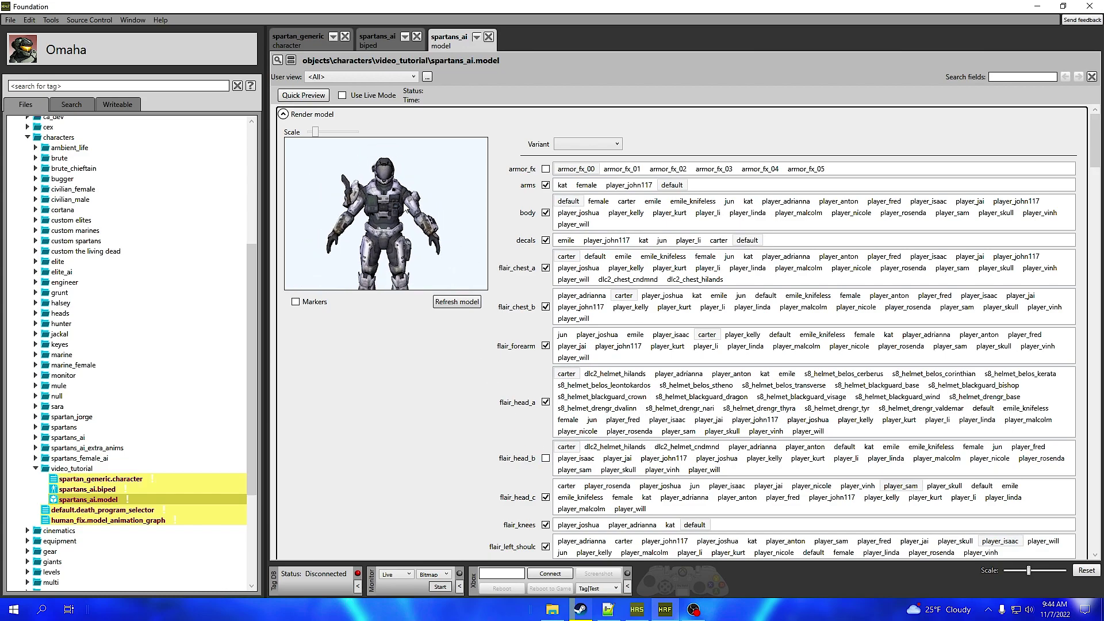
{"action": "scroll", "coordinate": [403, 209], "scroll_direction": "up", "scroll_amount": 1}
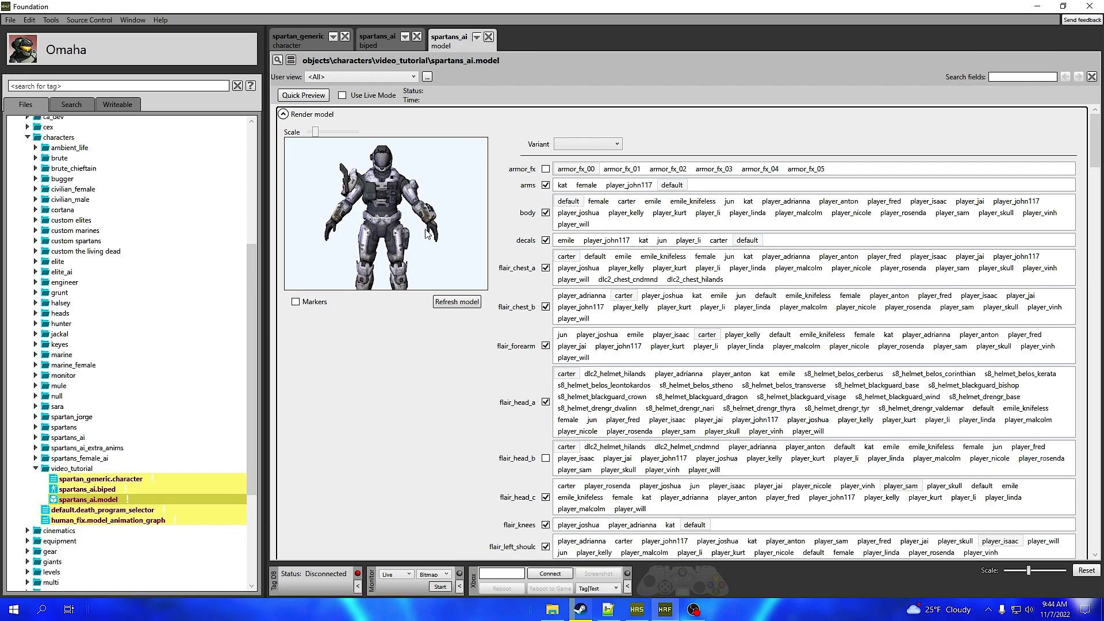
Step: Cycle through chest flair options and set flair_chest_a and flair_chest_b to player_jai
{"action": "left_click", "coordinate": [567, 374]}
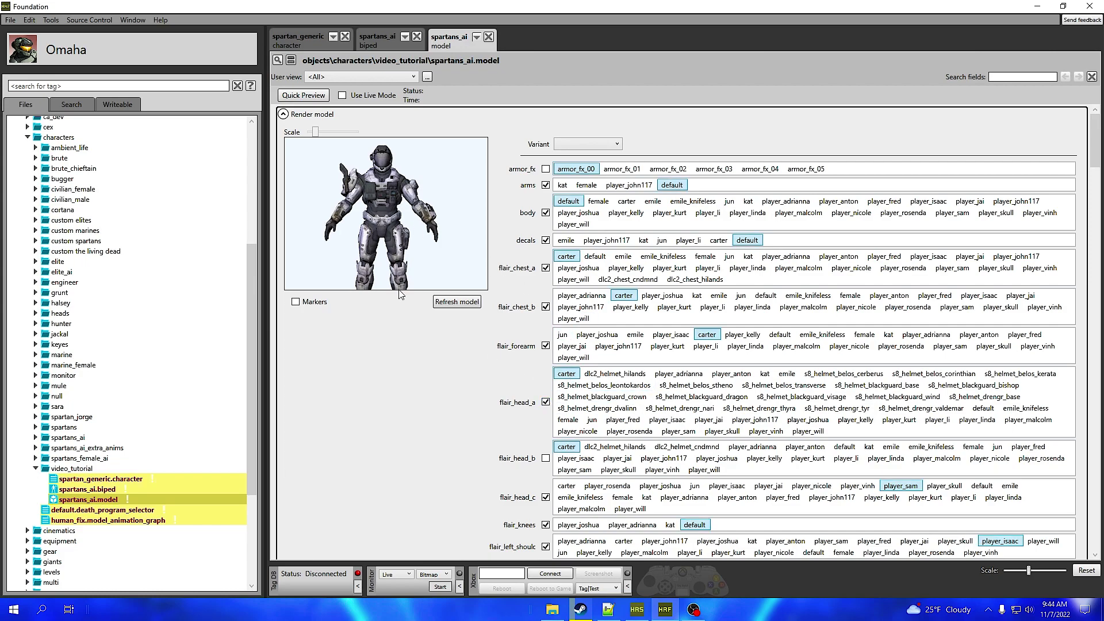
{"action": "left_click", "coordinate": [546, 402]}
{"action": "left_click", "coordinate": [935, 295]}
{"action": "left_click", "coordinate": [1020, 296]}
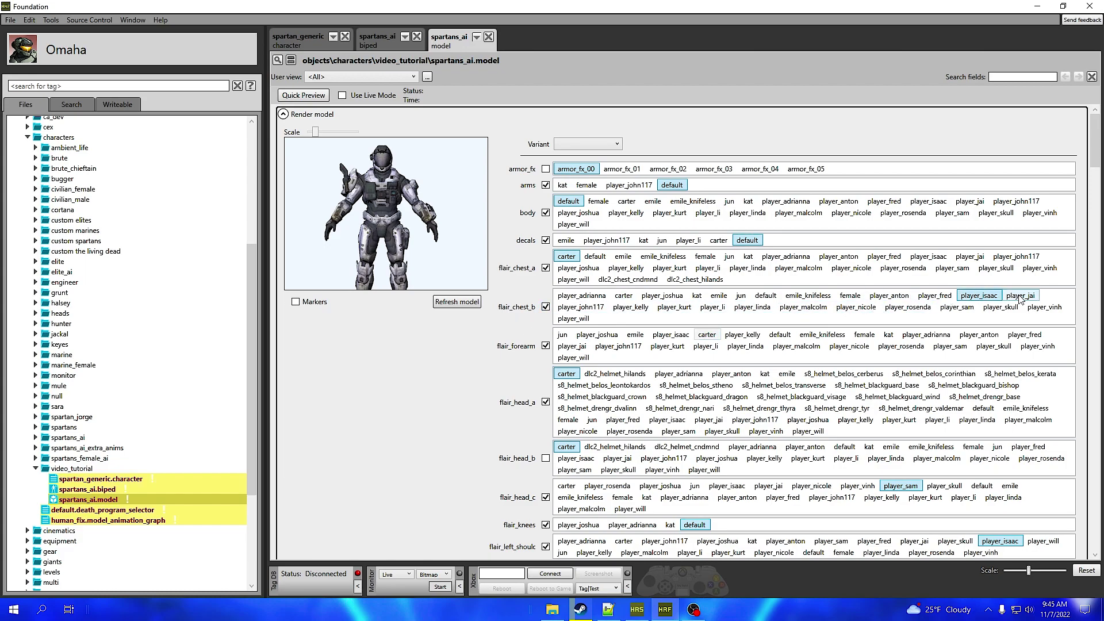
{"action": "left_click", "coordinate": [579, 296]}
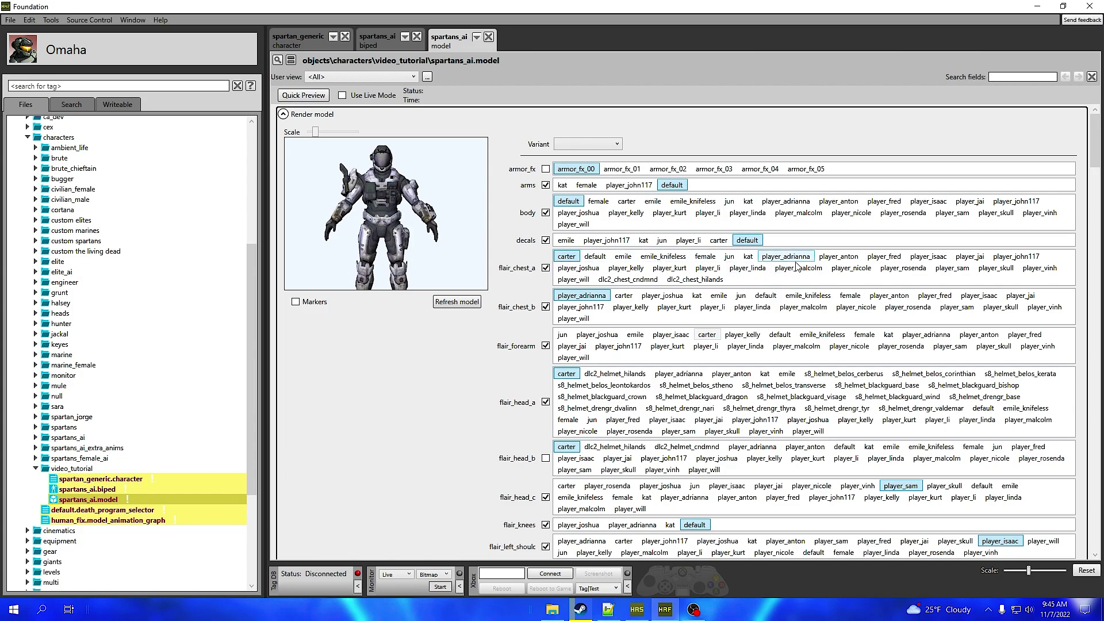
{"action": "left_click", "coordinate": [841, 258]}
{"action": "left_click", "coordinate": [898, 258]}
{"action": "left_click", "coordinate": [934, 259]}
{"action": "left_click", "coordinate": [978, 257]}
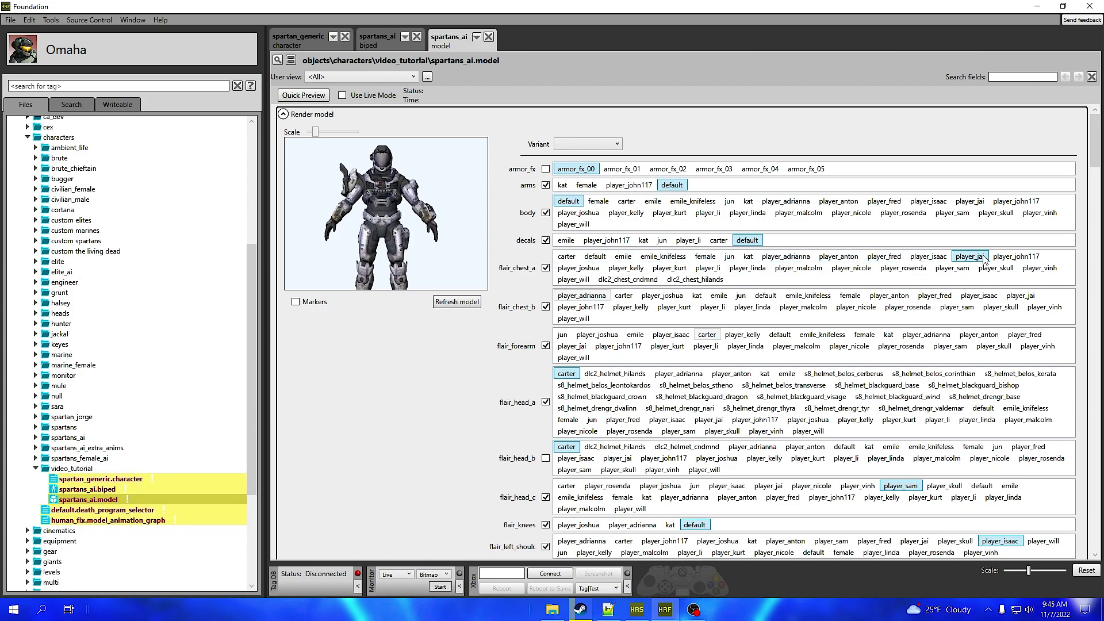
{"action": "left_click", "coordinate": [1020, 295]}
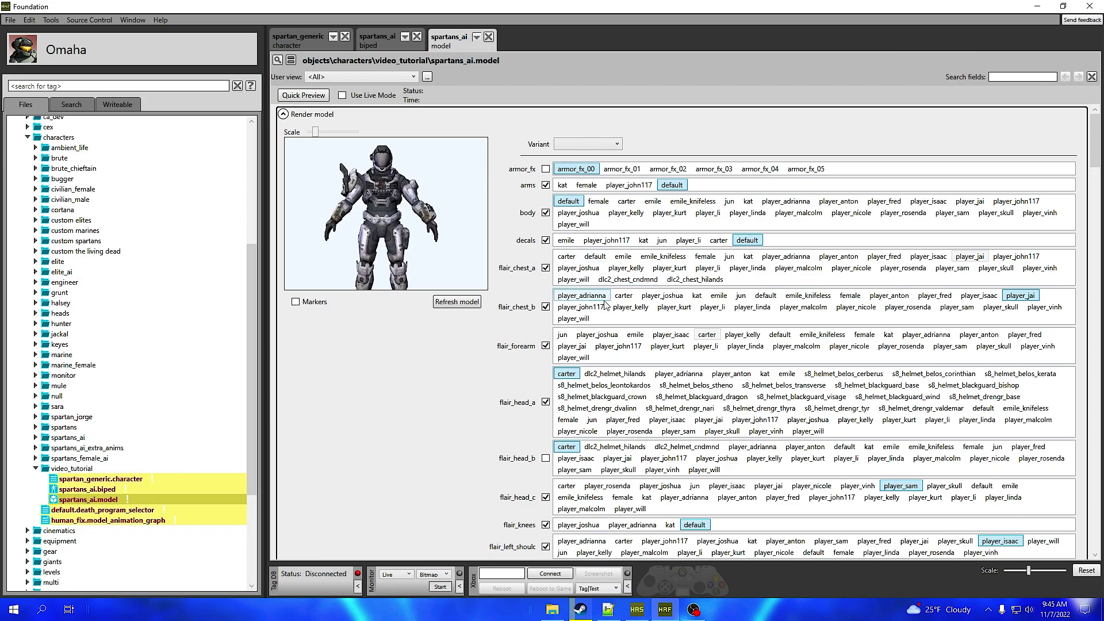
Step: Compare player_adrianna and player_isaac on flair_chest_b, then settle it back on player_jai
{"action": "left_click", "coordinate": [581, 295]}
{"action": "left_click", "coordinate": [982, 297]}
{"action": "left_click", "coordinate": [1014, 297]}
{"action": "scroll", "coordinate": [386, 215], "scroll_direction": "down", "scroll_amount": 1}
{"action": "scroll", "coordinate": [387, 221], "scroll_direction": "down", "scroll_amount": 2}
{"action": "middle_click_drag", "start_coordinate": [394, 246], "coordinate": [403, 237]}
{"action": "scroll", "coordinate": [403, 237], "scroll_direction": "up", "scroll_amount": 1}
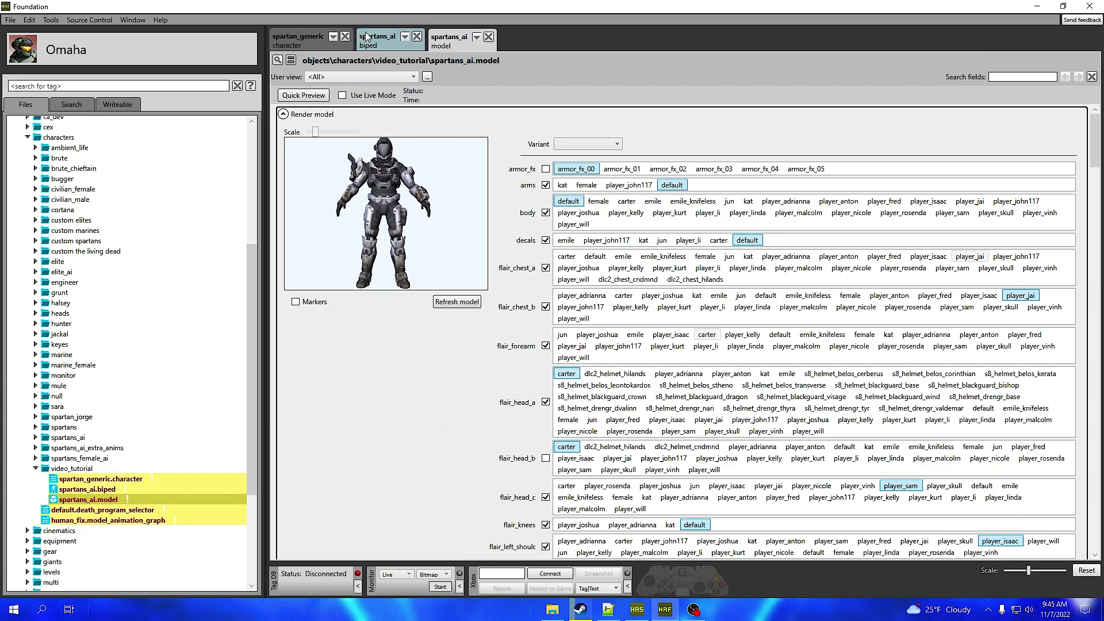
{"action": "scroll", "coordinate": [446, 443], "scroll_direction": "down", "scroll_amount": 5}
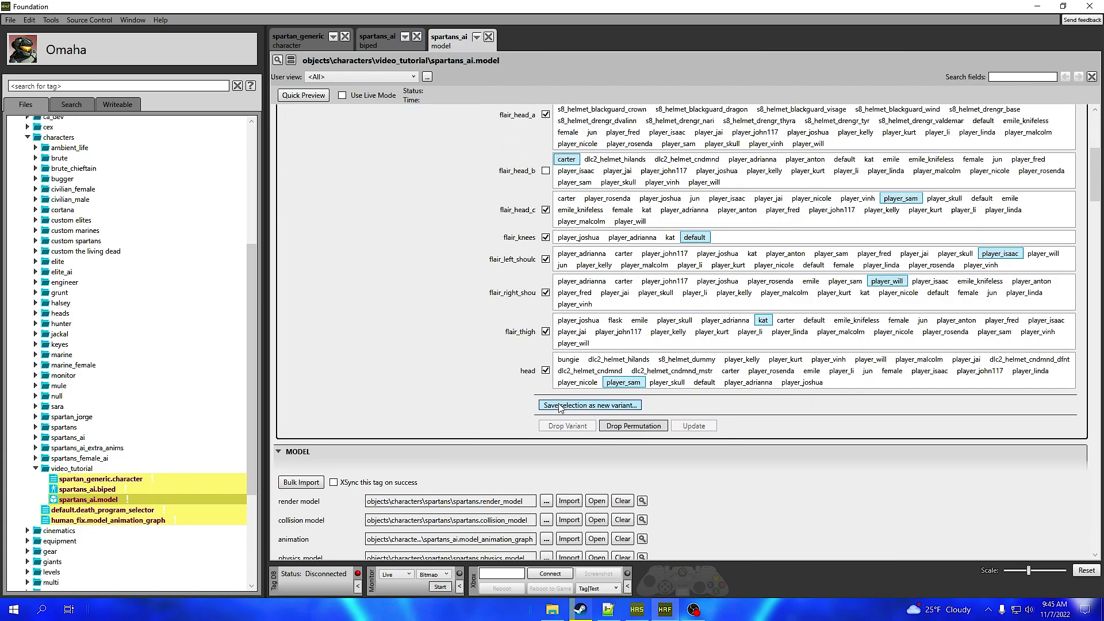
Step: Save the armour selection as a new variant named icyadvice and save the model tag
{"action": "left_click", "coordinate": [604, 407]}
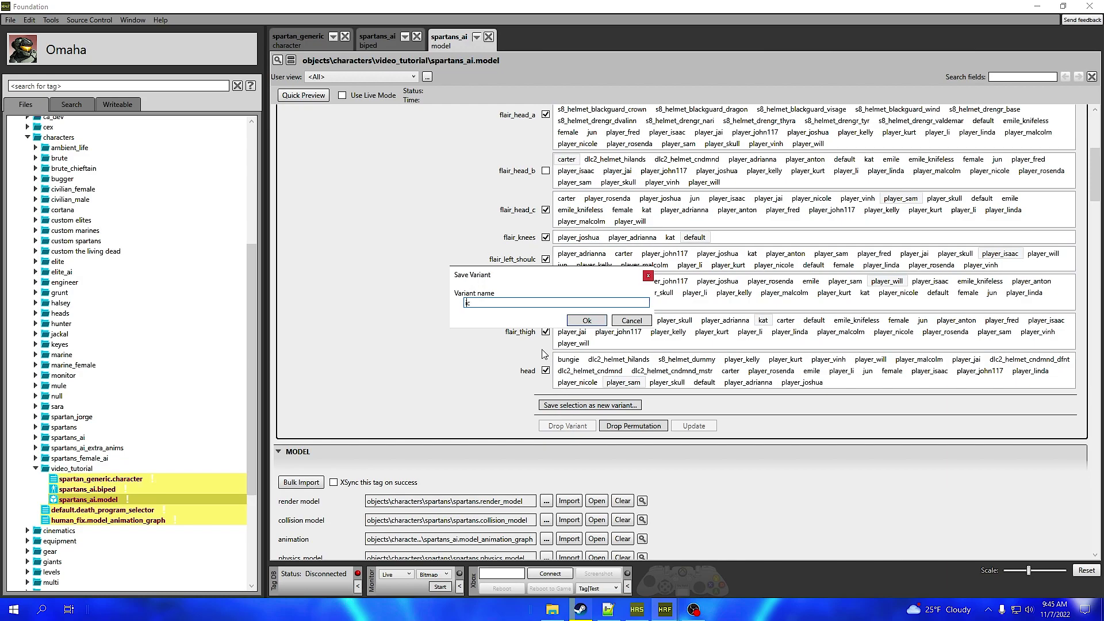
{"action": "left_click", "coordinate": [585, 324]}
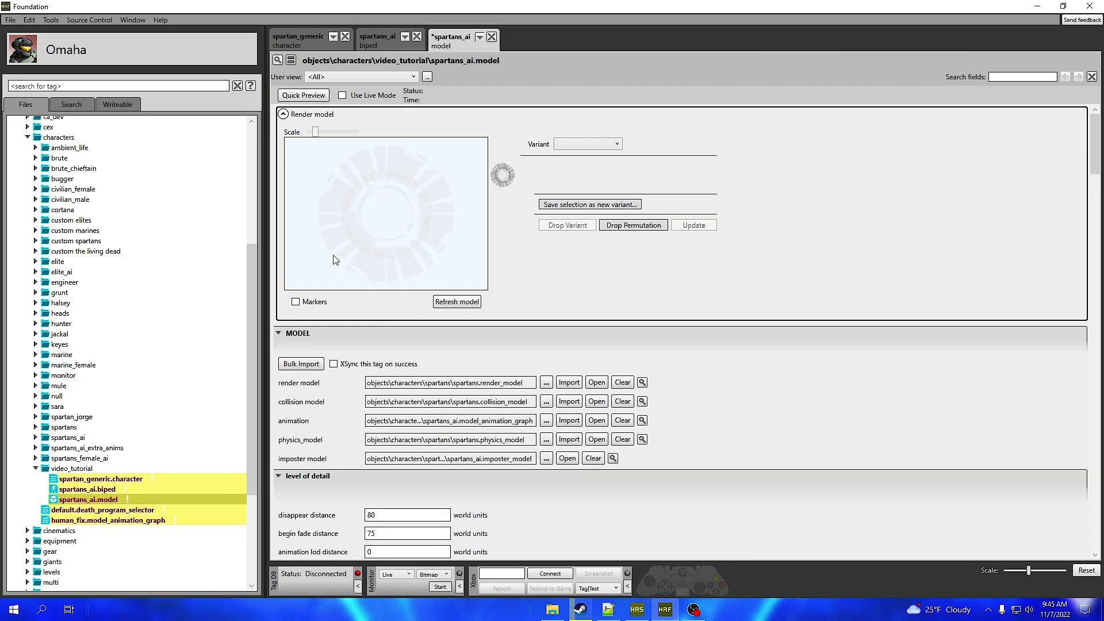
{"action": "left_click", "coordinate": [309, 117]}
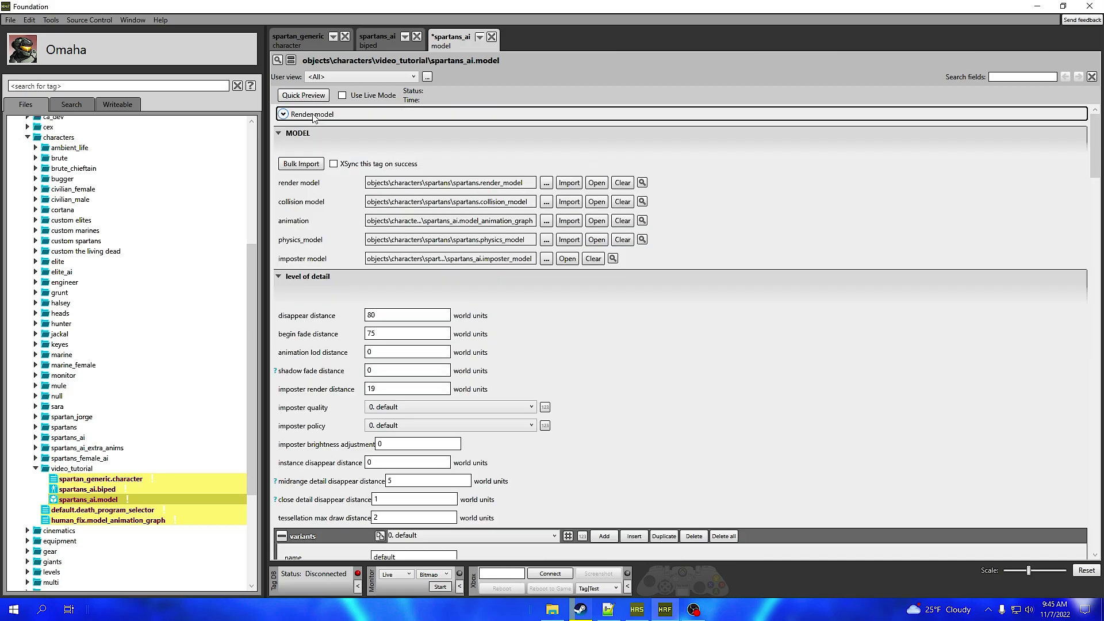
{"action": "key", "text": "ctrl+s"}
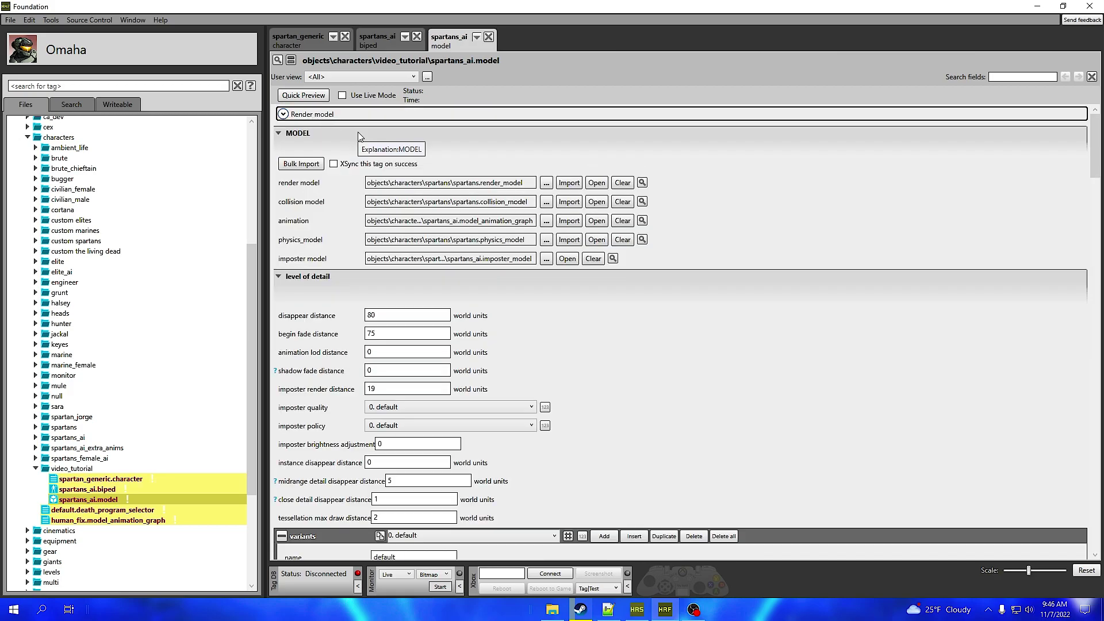
Step: Enter icyadvice as the variant name of the biped's current change-colour permutation
{"action": "left_click", "coordinate": [374, 37]}
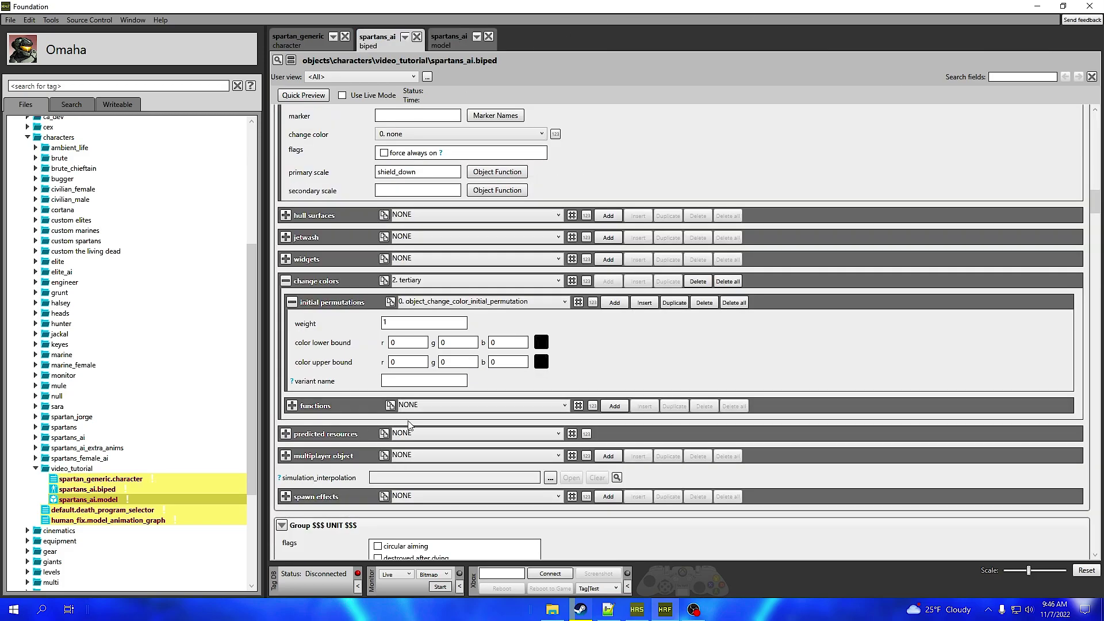
{"action": "left_click", "coordinate": [419, 382]}
{"action": "type", "text": "icyadvice"}
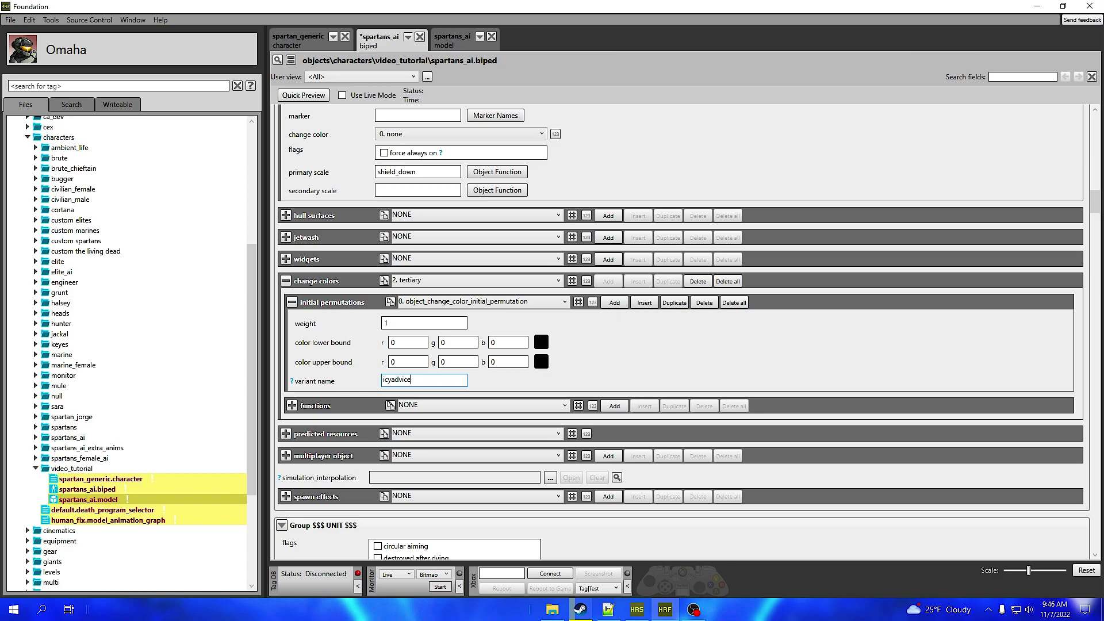
{"action": "key", "text": "ctrl+a"}
{"action": "key", "text": "ctrl+c"}
{"action": "left_click", "coordinate": [331, 382]}
Step: Check that the icyadvice variant appears in the model tag's variant list
{"action": "left_click", "coordinate": [436, 40]}
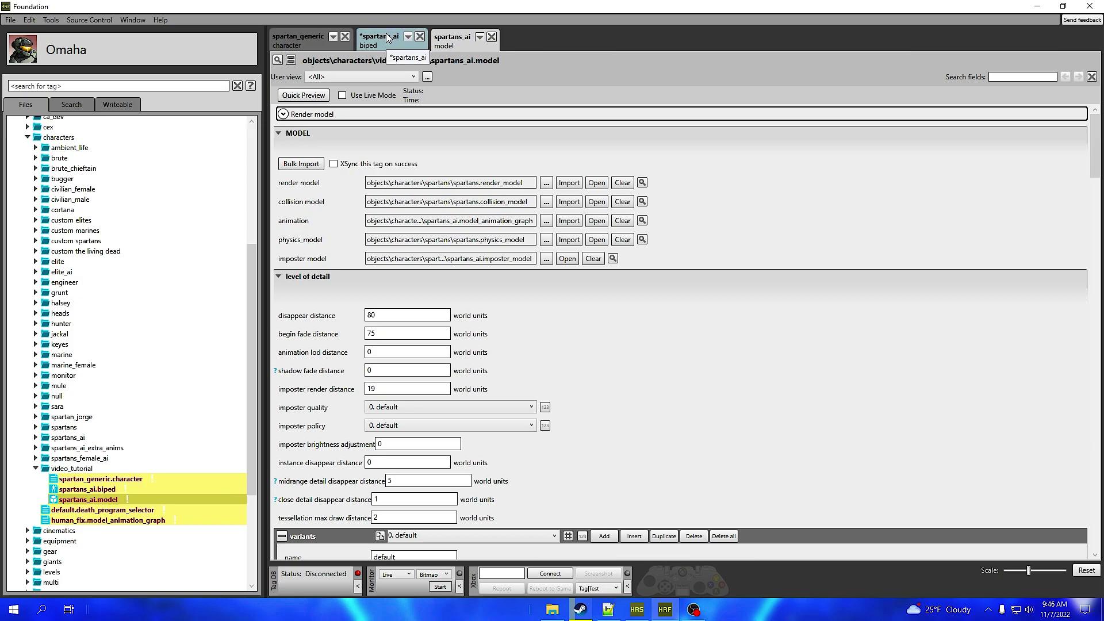
{"action": "scroll", "coordinate": [419, 322], "scroll_direction": "down", "scroll_amount": 5}
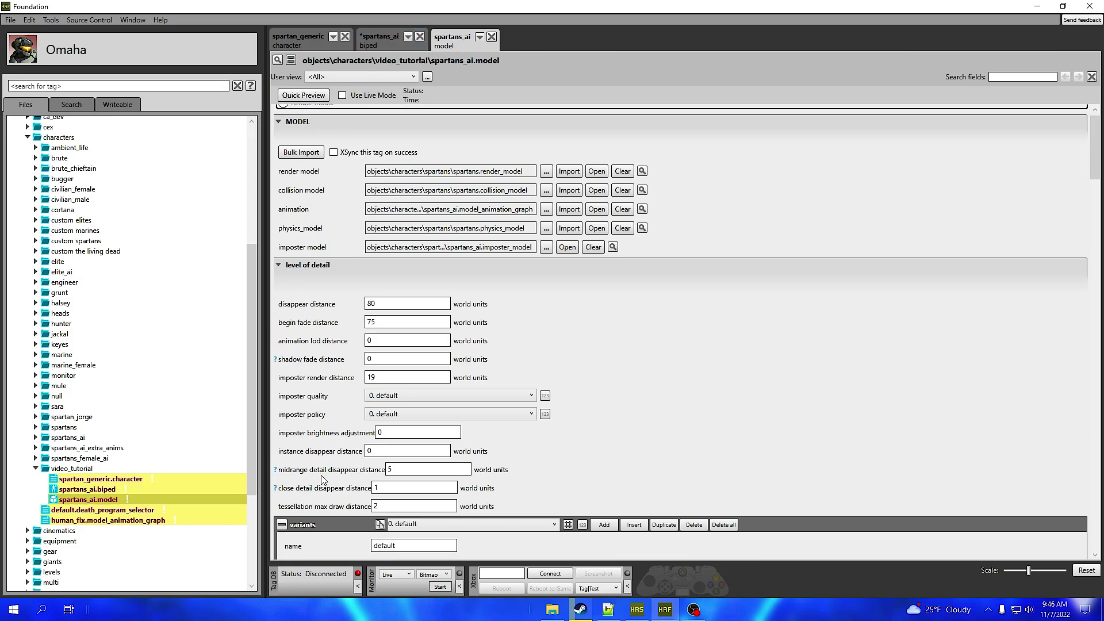
{"action": "left_click", "coordinate": [420, 309]}
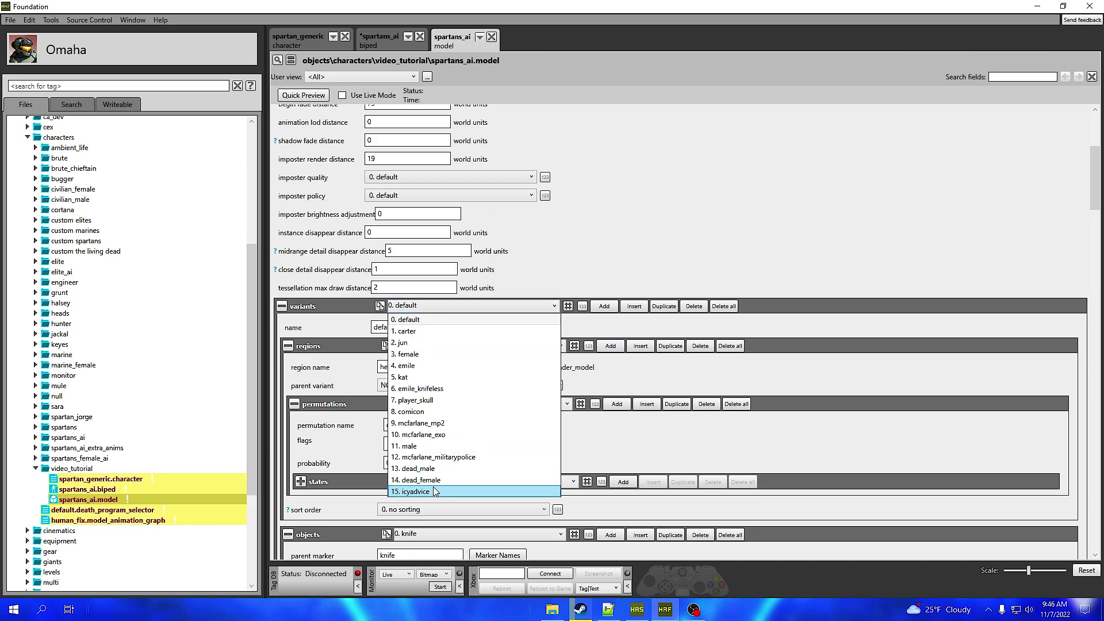
{"action": "left_click", "coordinate": [425, 493]}
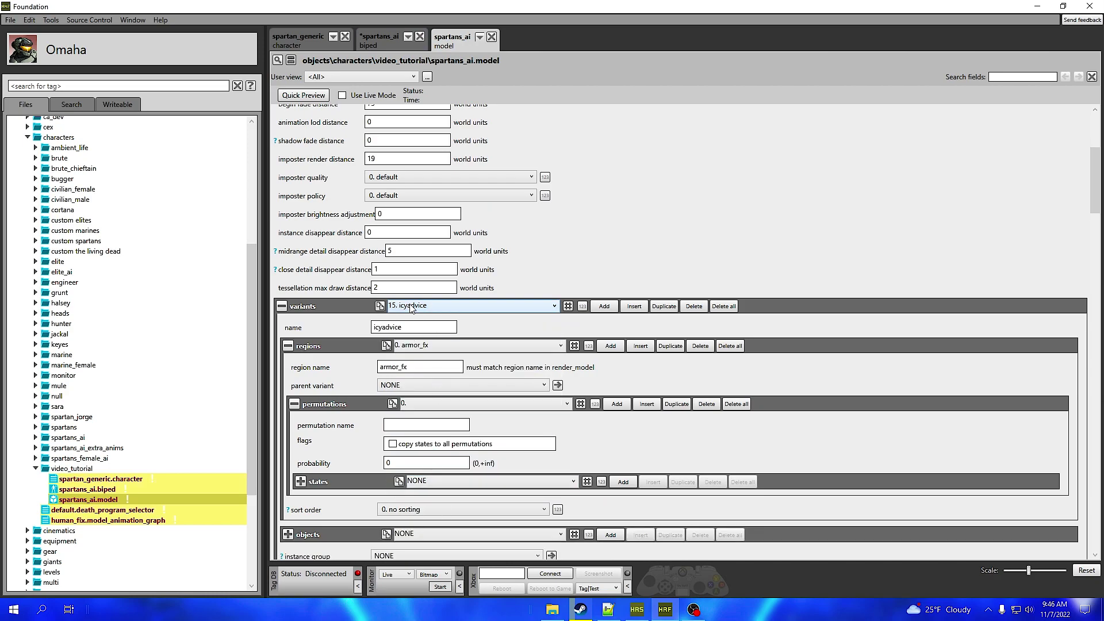
Step: Paste icyadvice as the primary change colour's variant name and save the biped tag
{"action": "left_click", "coordinate": [384, 40]}
{"action": "key", "text": "ctrl+s"}
{"action": "left_click", "coordinate": [445, 278]}
{"action": "left_click", "coordinate": [427, 294]}
{"action": "left_click", "coordinate": [422, 380]}
{"action": "key", "text": "ctrl+v"}
{"action": "left_click", "coordinate": [426, 281]}
{"action": "left_click", "coordinate": [426, 304]}
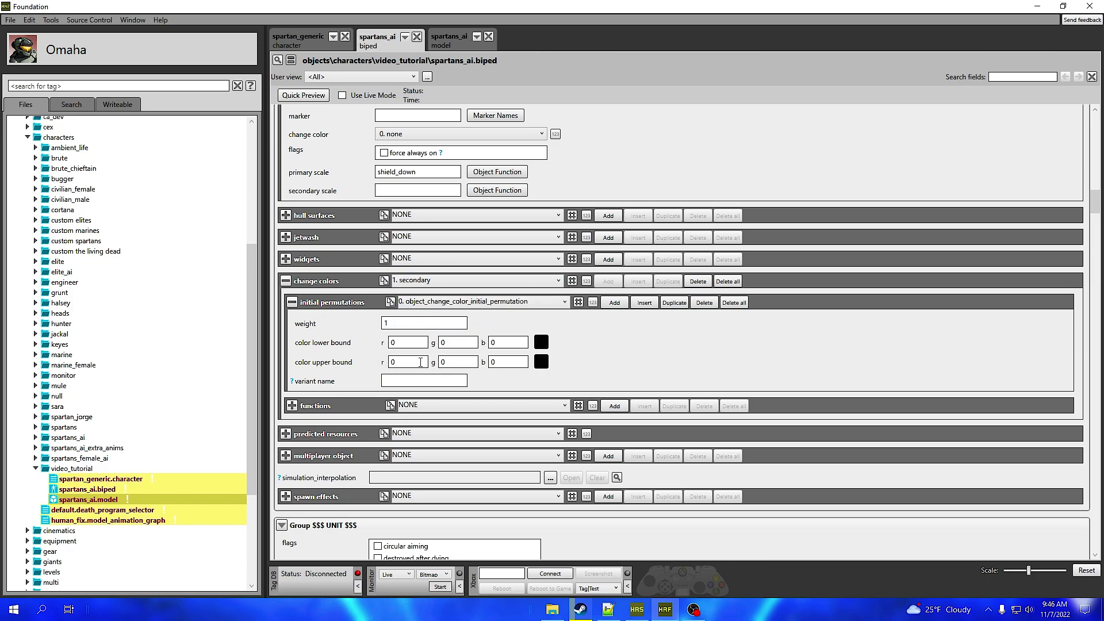
{"action": "key", "text": "ctrl+s"}
Step: Give the quaternary change colour the icyadvice variant name, then switch to HR Sapien
{"action": "left_click", "coordinate": [424, 280]}
{"action": "left_click", "coordinate": [418, 316]}
{"action": "scroll", "coordinate": [422, 279], "scroll_direction": "down", "scroll_amount": 1}
{"action": "key", "text": "ctrl+v"}
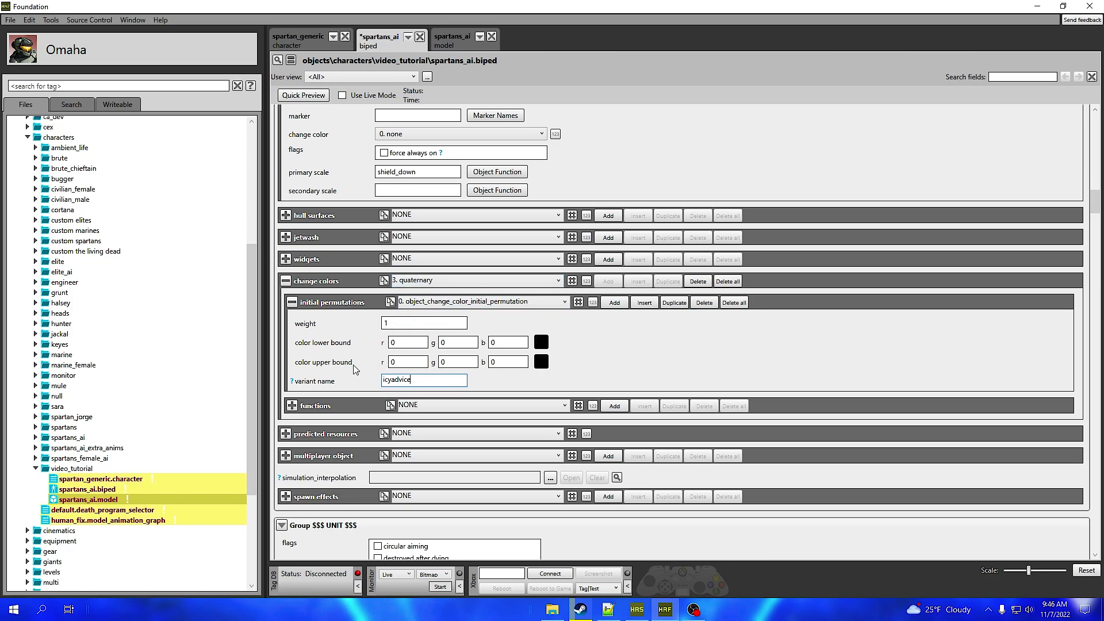
{"action": "left_click", "coordinate": [636, 610]}
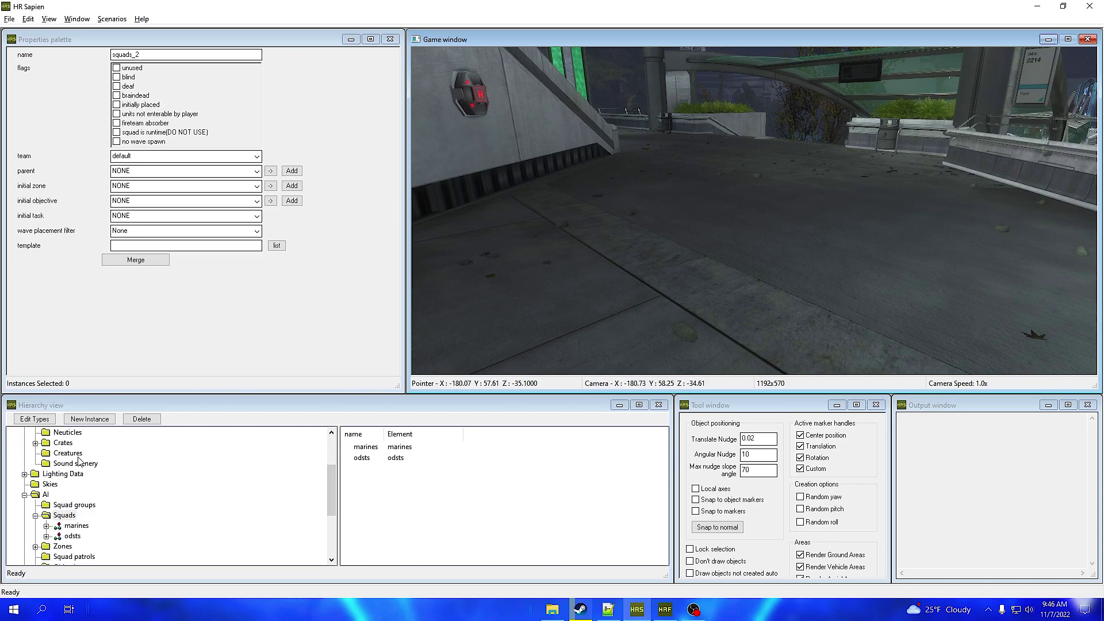
Step: Add objects\characters\video_tutorial\spartans_ai.biped to the level's biped types
{"action": "left_click", "coordinate": [34, 419]}
{"action": "left_click", "coordinate": [475, 213]}
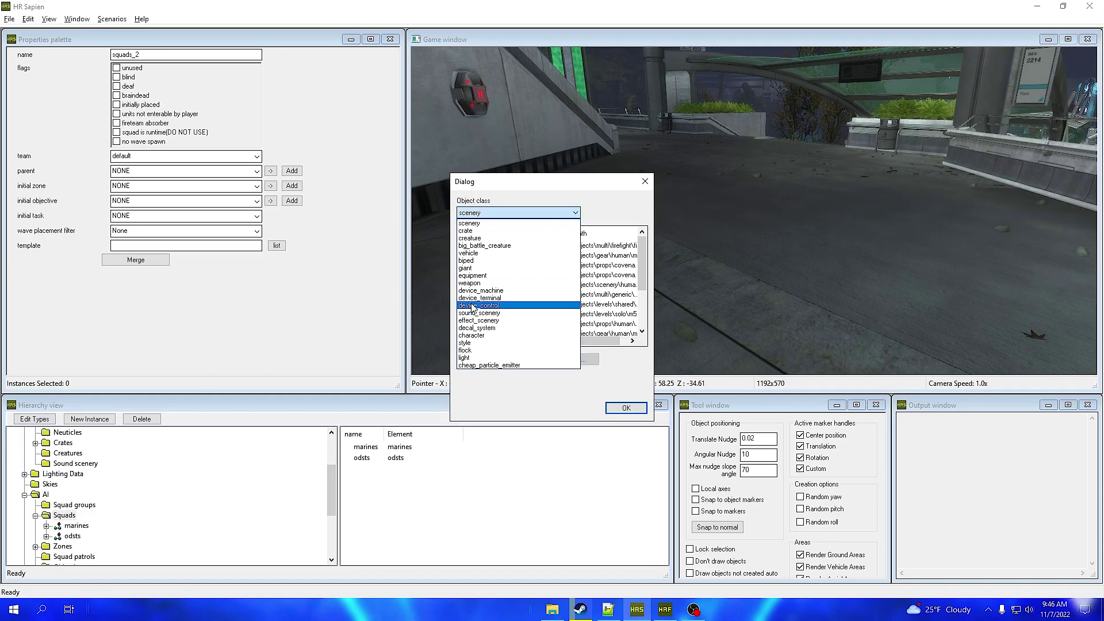
{"action": "left_click", "coordinate": [480, 275]}
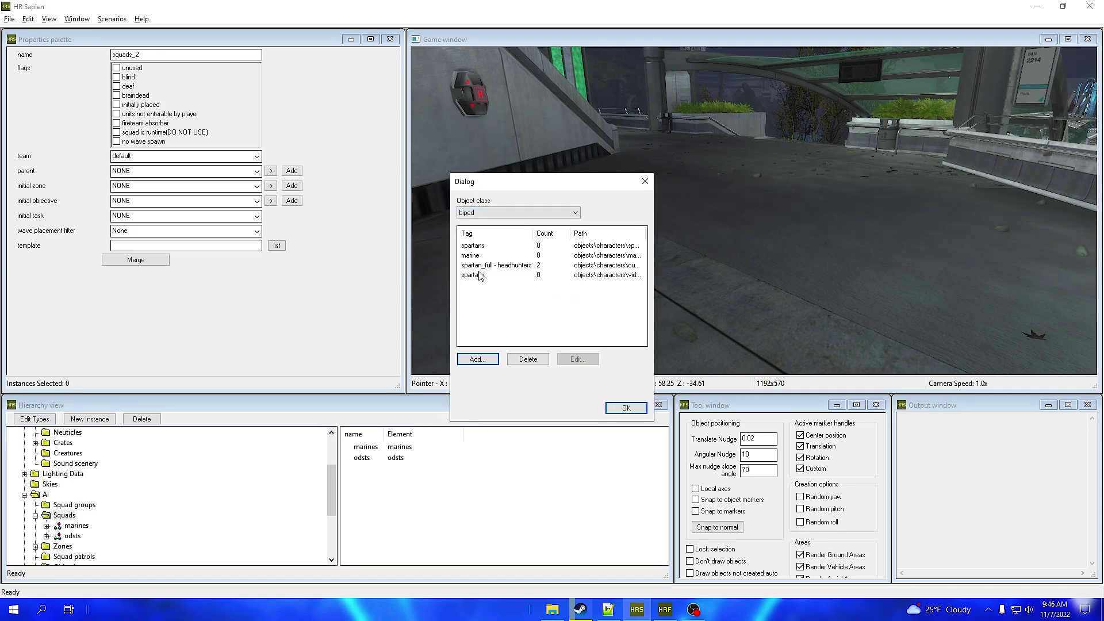
{"action": "left_click", "coordinate": [483, 358]}
{"action": "left_click", "coordinate": [682, 133]}
{"action": "left_click", "coordinate": [681, 133]}
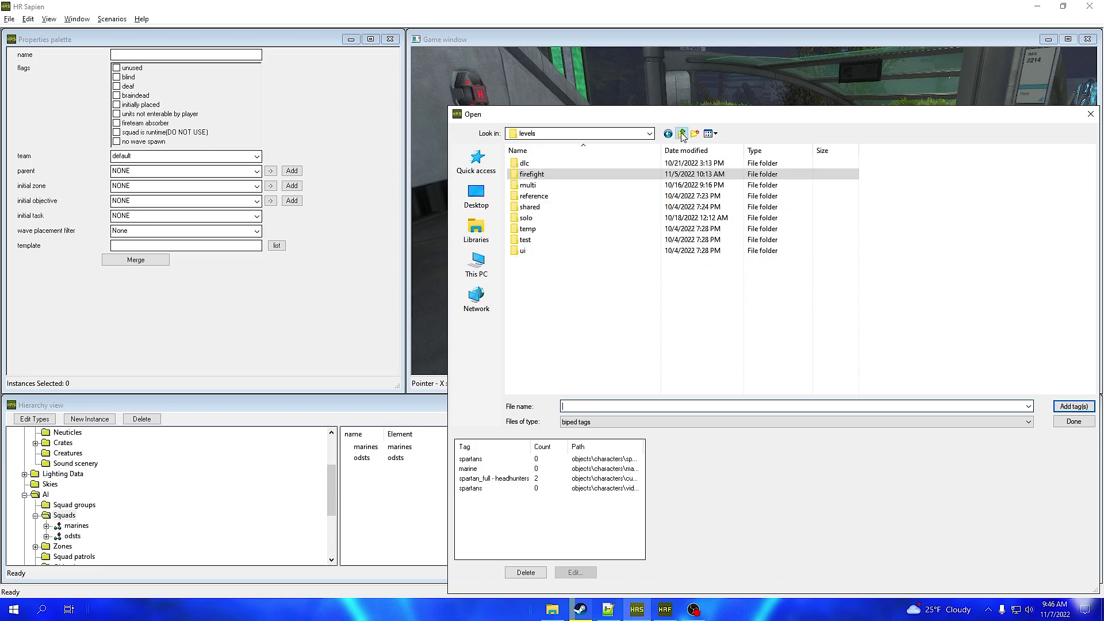
{"action": "left_click", "coordinate": [682, 133]}
{"action": "left_click", "coordinate": [533, 251]}
{"action": "double_click", "coordinate": [531, 251]}
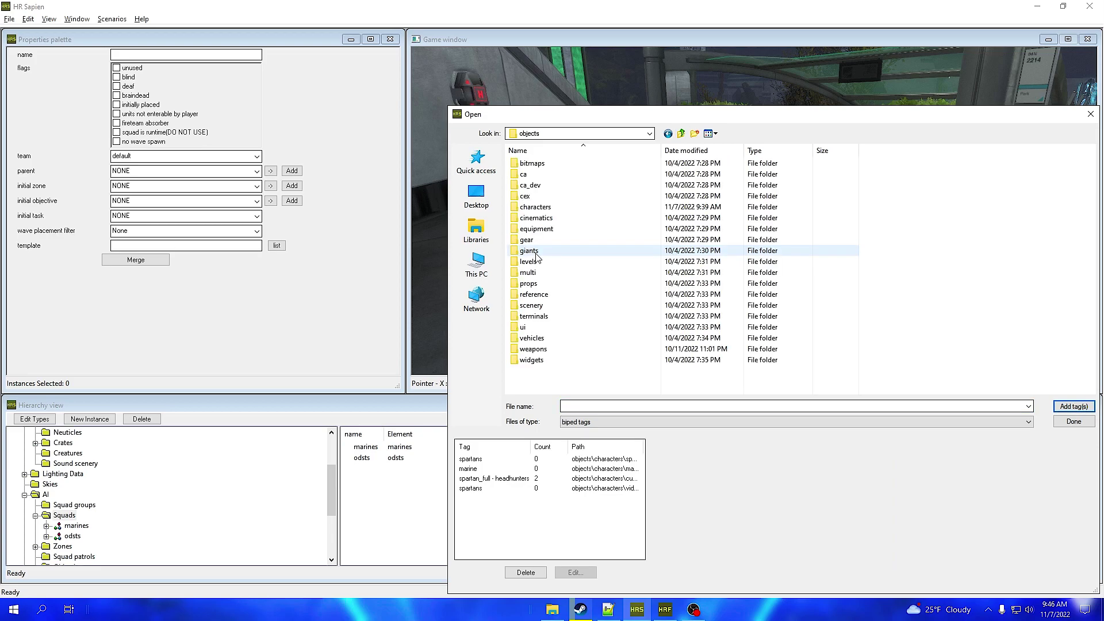
{"action": "double_click", "coordinate": [561, 212]}
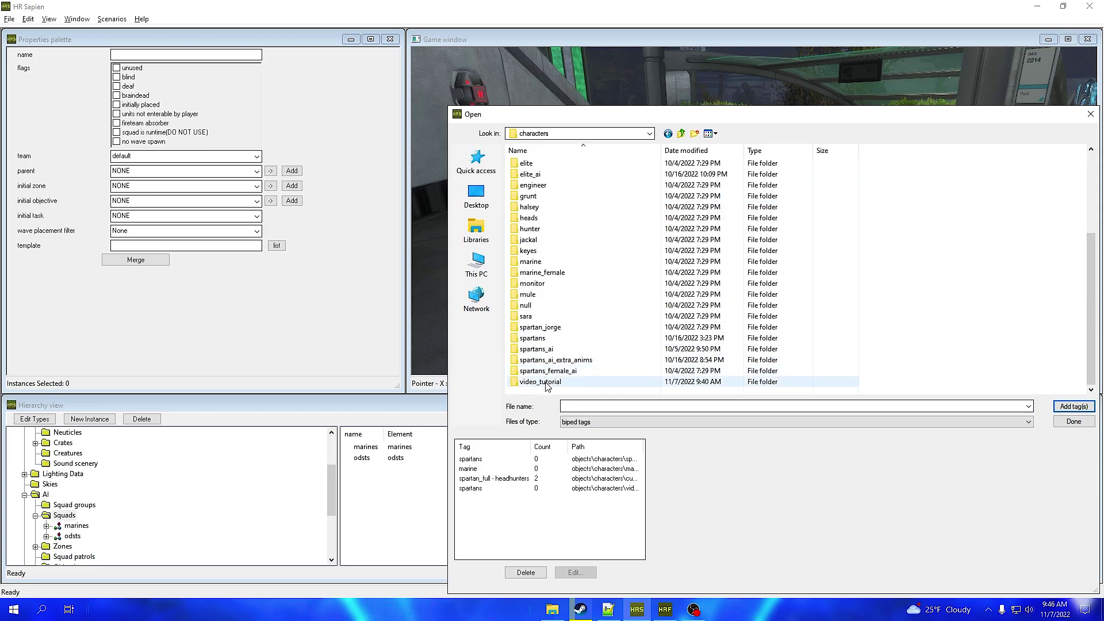
{"action": "double_click", "coordinate": [544, 381]}
{"action": "left_click", "coordinate": [556, 165]}
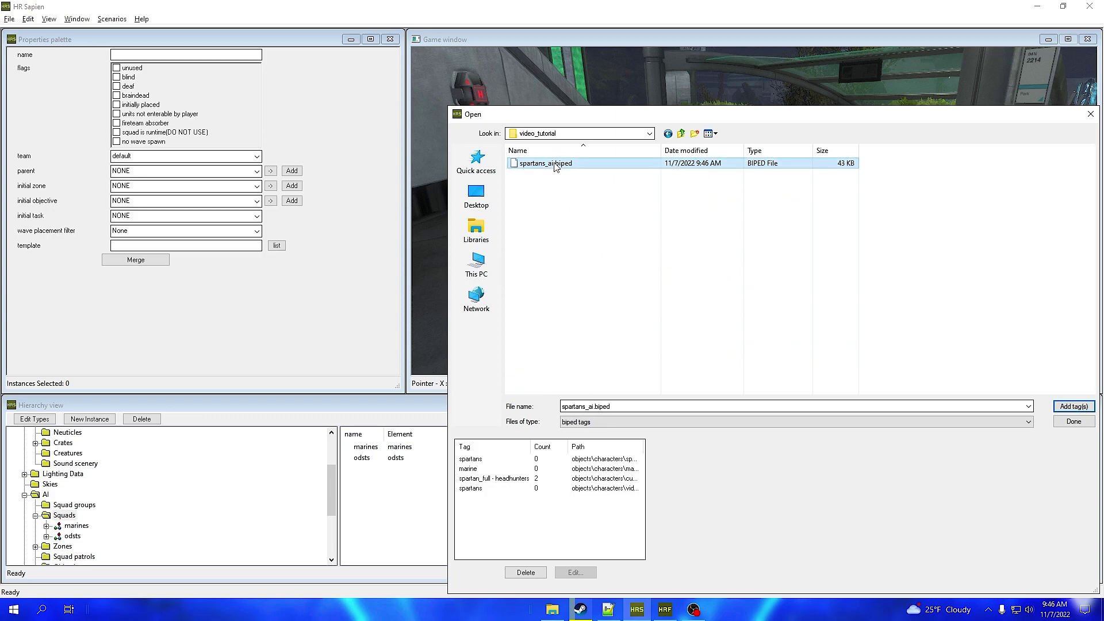
{"action": "left_click", "coordinate": [1073, 421]}
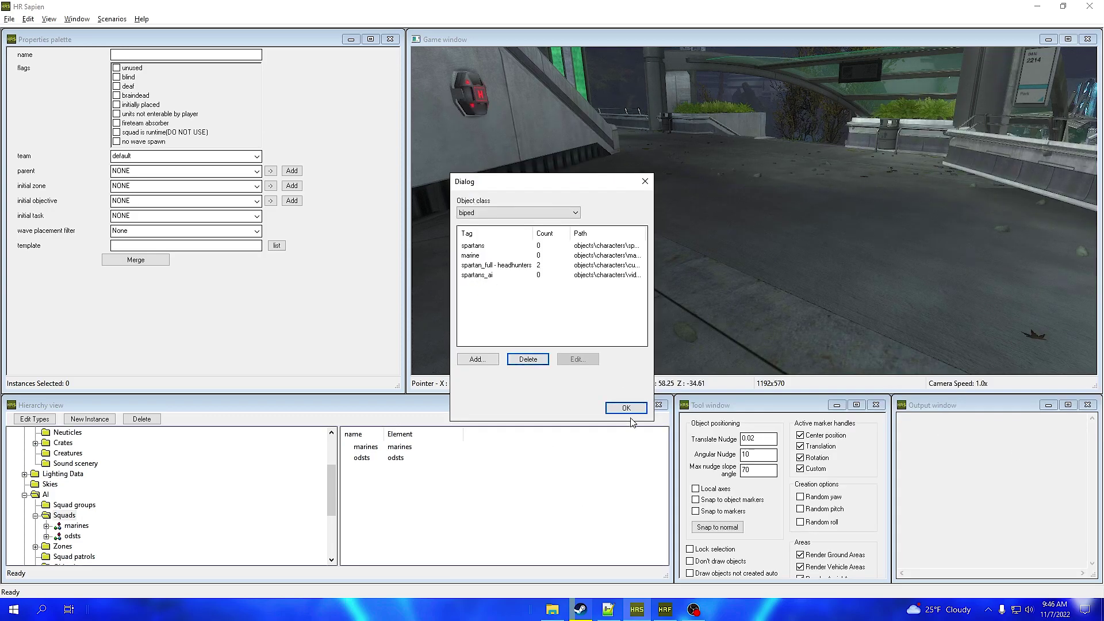
Step: Browse for a character type in video_tutorial and open that folder in File Explorer, selecting spartan_generic.character
{"action": "left_click", "coordinate": [506, 214]}
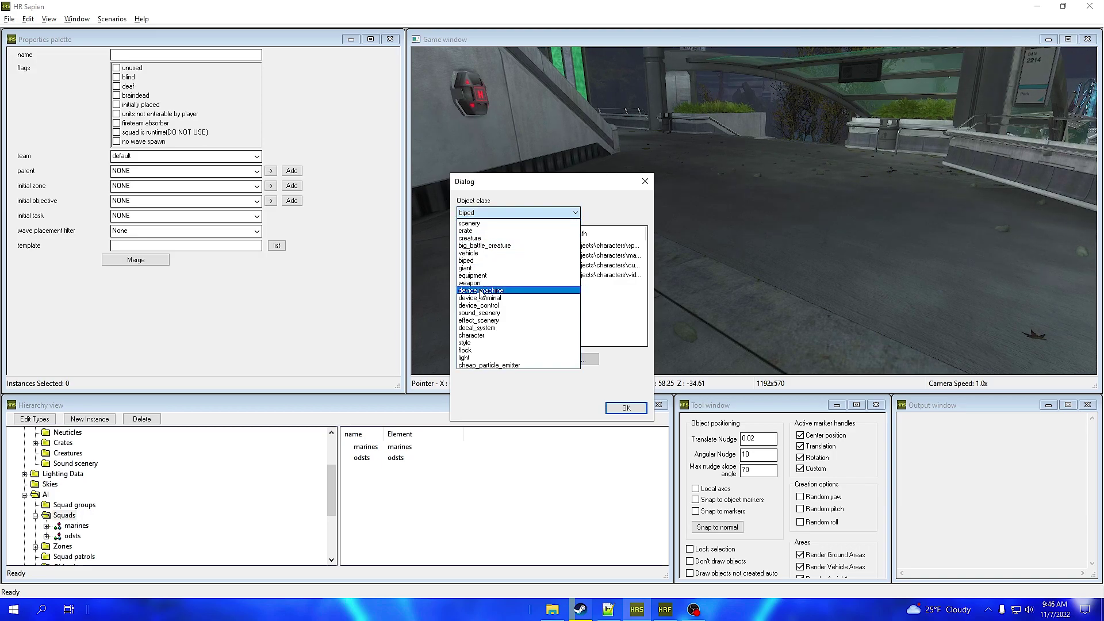
{"action": "left_click", "coordinate": [483, 336]}
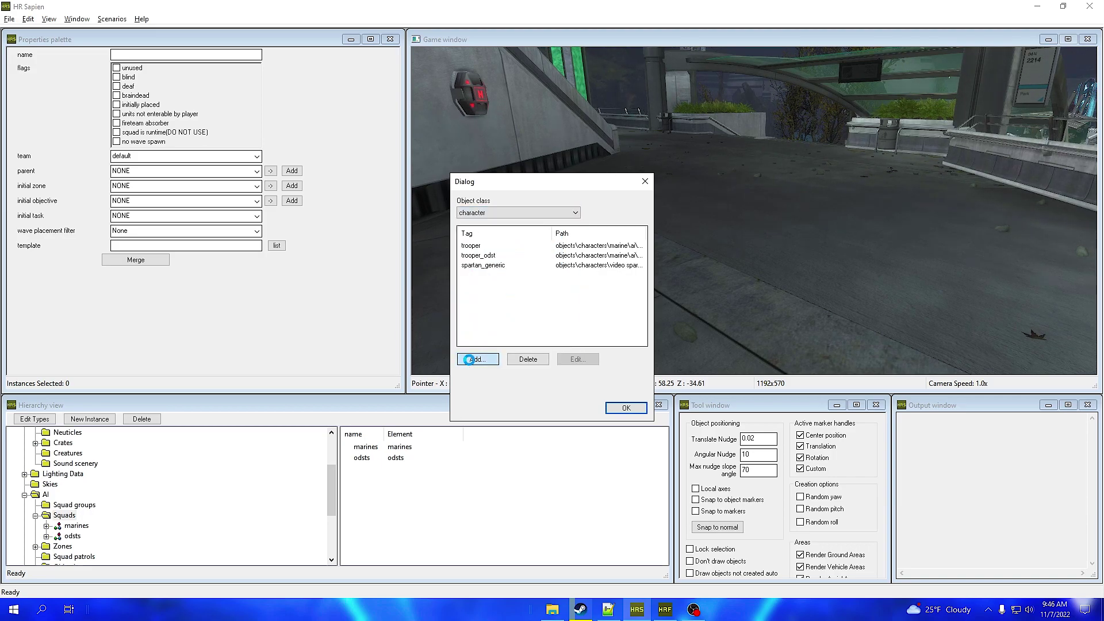
{"action": "left_click", "coordinate": [469, 359]}
{"action": "scroll", "coordinate": [650, 242], "scroll_direction": "down", "scroll_amount": 5}
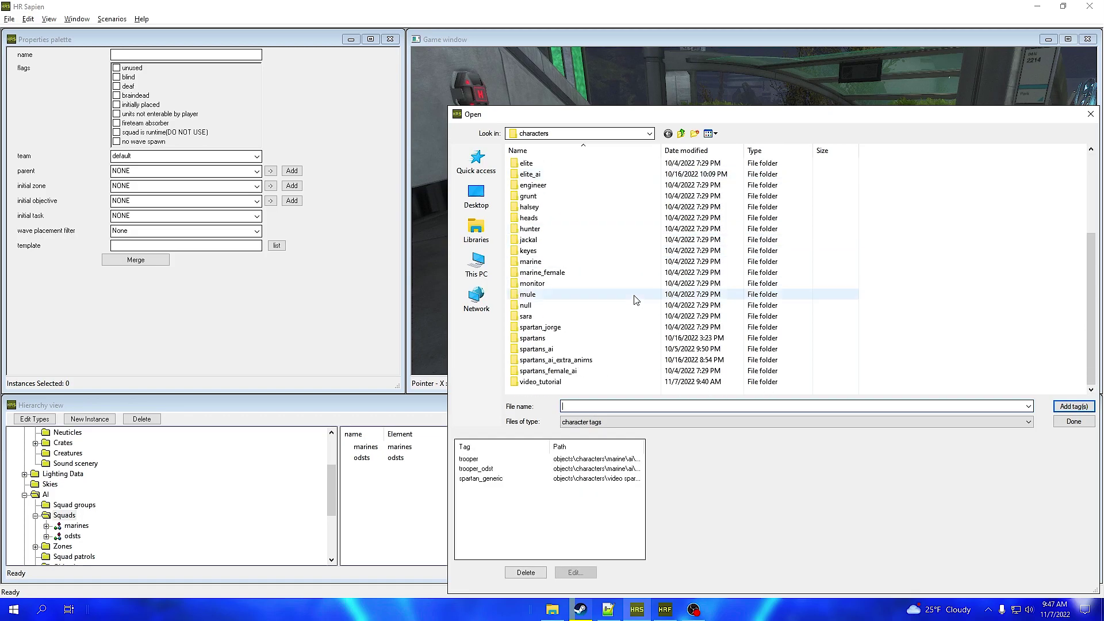
{"action": "double_click", "coordinate": [550, 382]}
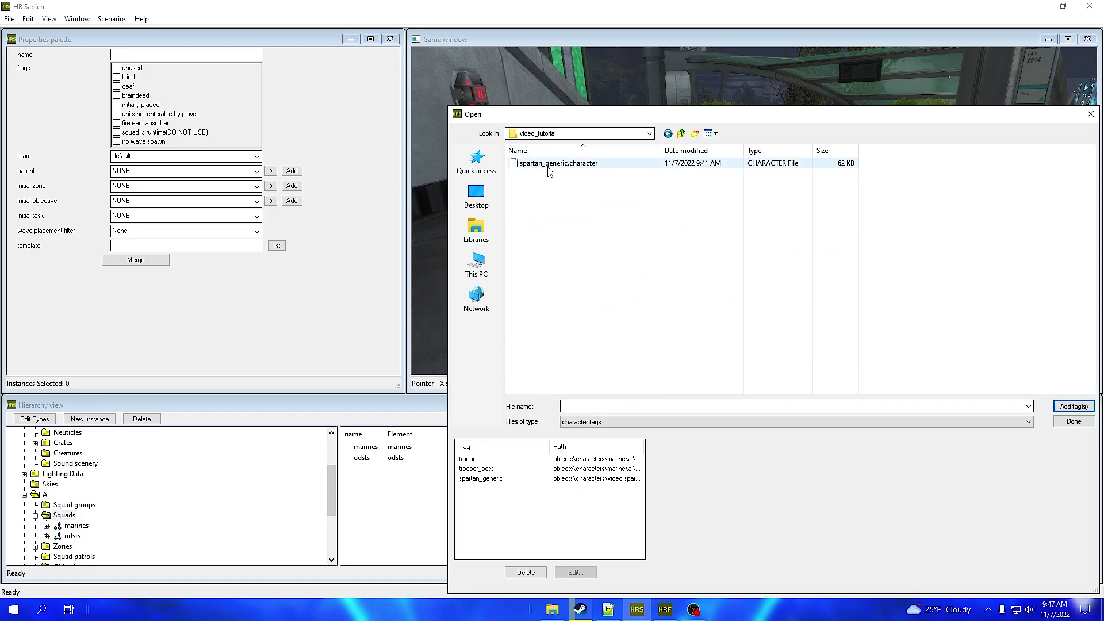
{"action": "left_click", "coordinate": [552, 610]}
{"action": "left_click", "coordinate": [419, 145]}
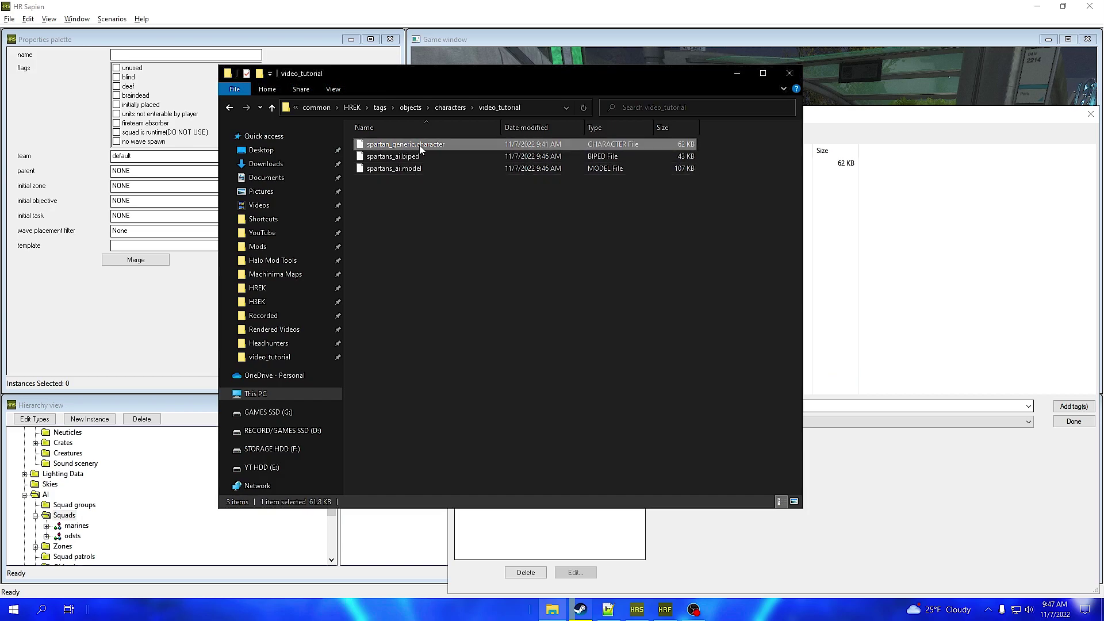
Step: Rename the character file to spartan_icyadvice.character, then minimize File Explorer
{"action": "key", "text": "F2"}
{"action": "key", "text": "Right"}
{"action": "key", "text": "BackSpace"}
{"action": "key", "text": "BackSpace"}
{"action": "key", "text": "BackSpace"}
{"action": "key", "text": "BackSpace"}
{"action": "key", "text": "BackSpace"}
{"action": "key", "text": "BackSpace"}
{"action": "key", "text": "BackSpace"}
{"action": "type", "text": "icyadvice"}
{"action": "left_click", "coordinate": [444, 249]}
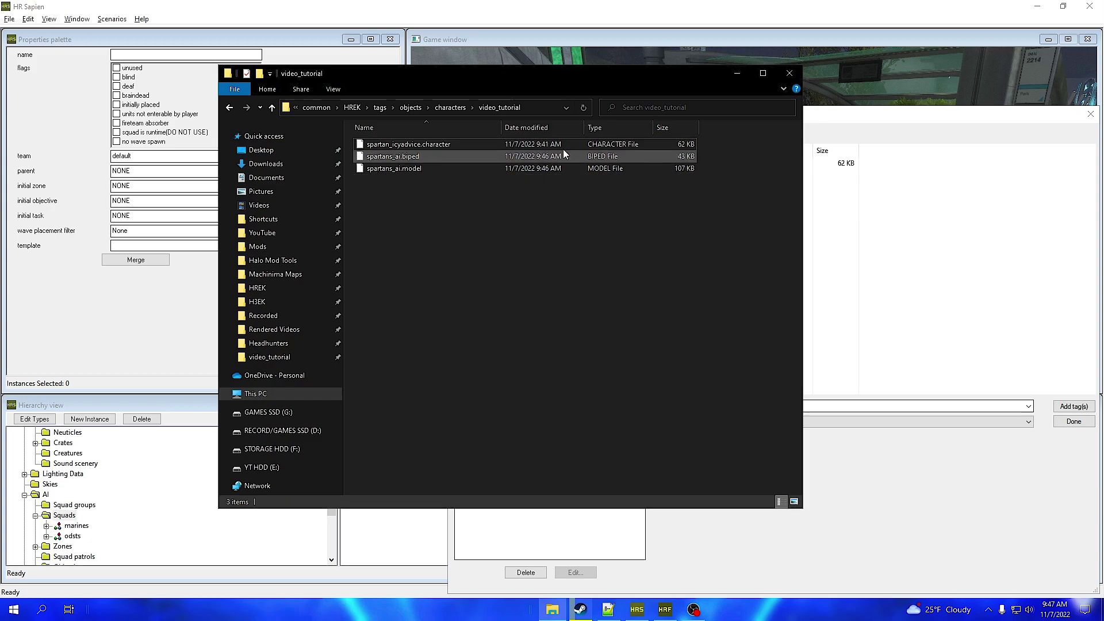
{"action": "left_click", "coordinate": [736, 73]}
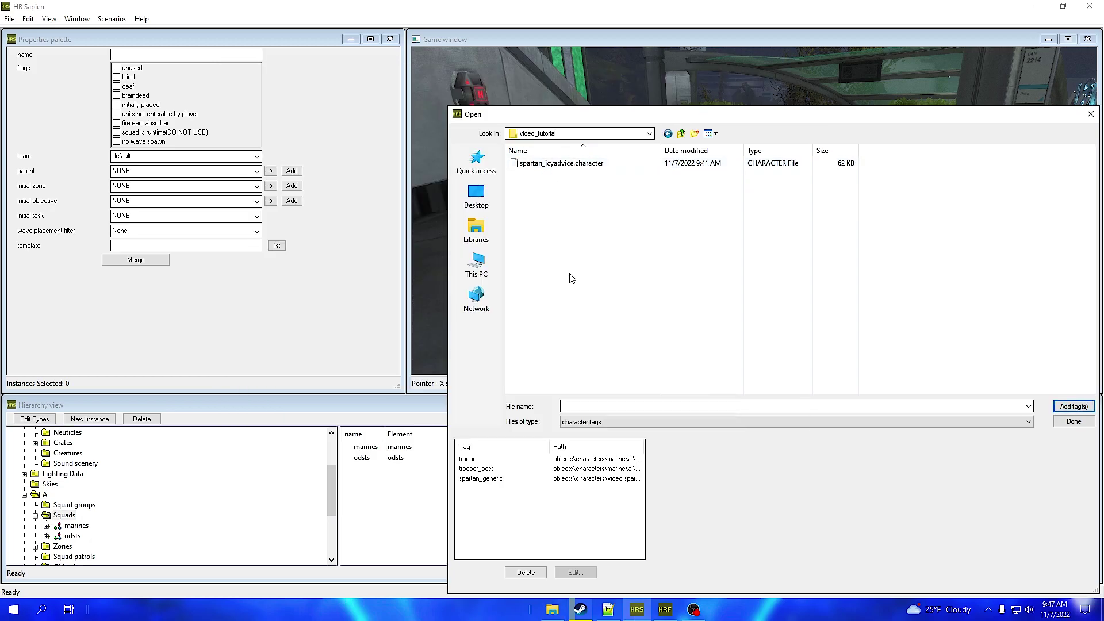
Step: Close the outdated spartan_generic tag in Foundation, then add spartan_icyadvice.character and close the type editor
{"action": "left_click", "coordinate": [665, 609]}
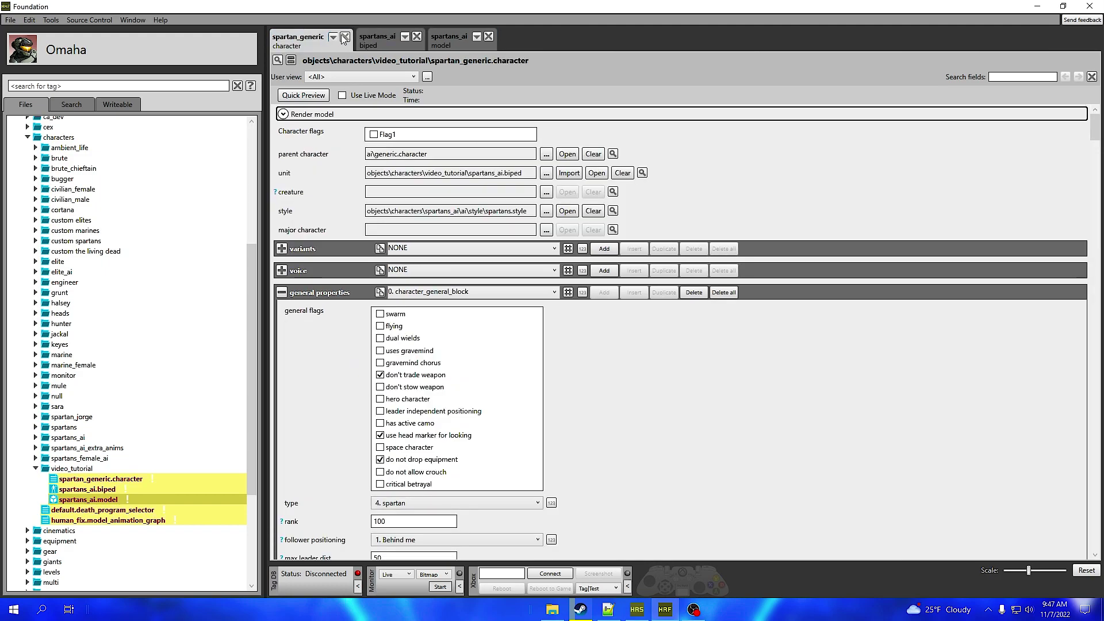
{"action": "left_click", "coordinate": [345, 37]}
{"action": "left_click", "coordinate": [86, 480]}
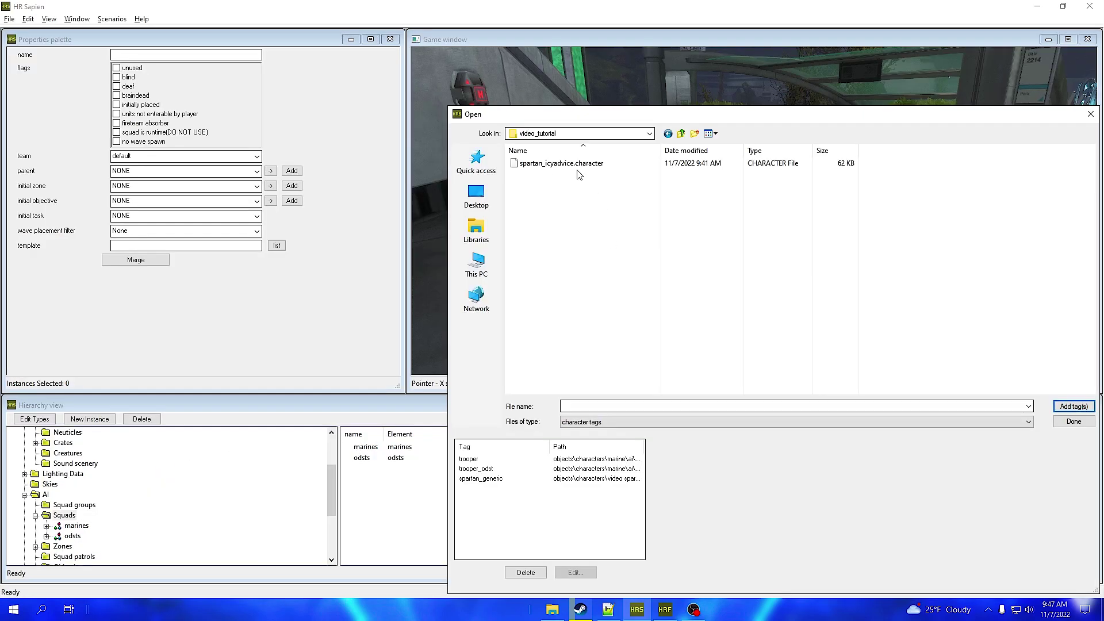
{"action": "left_click", "coordinate": [571, 165]}
{"action": "left_click", "coordinate": [1073, 406]}
{"action": "left_click", "coordinate": [1073, 422]}
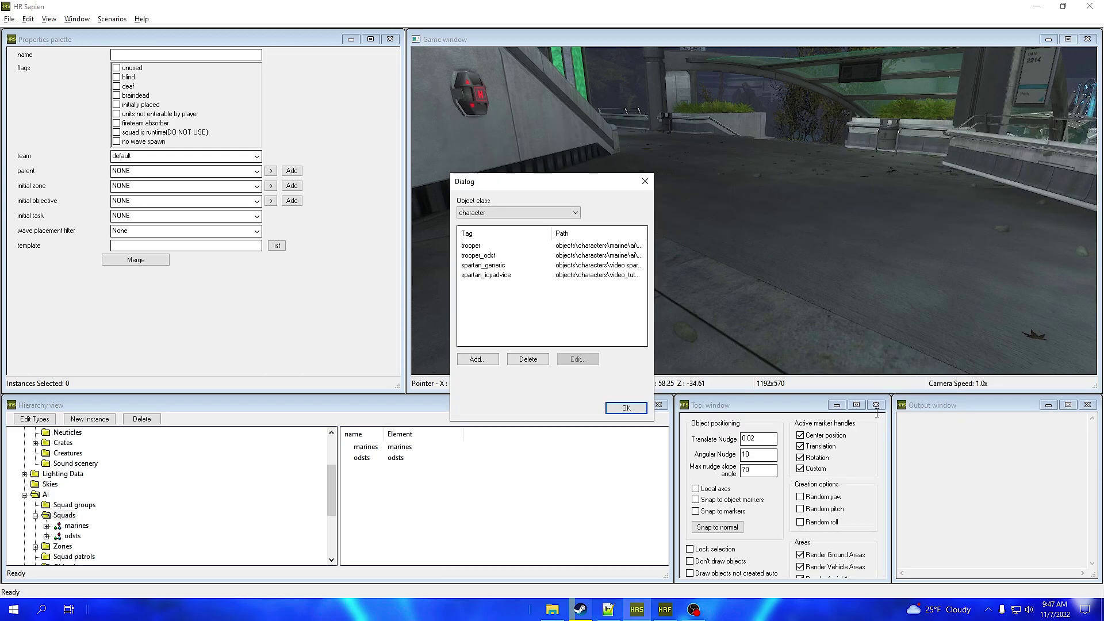
{"action": "left_click", "coordinate": [626, 408]}
{"action": "scroll", "coordinate": [148, 473], "scroll_direction": "up", "scroll_amount": 3}
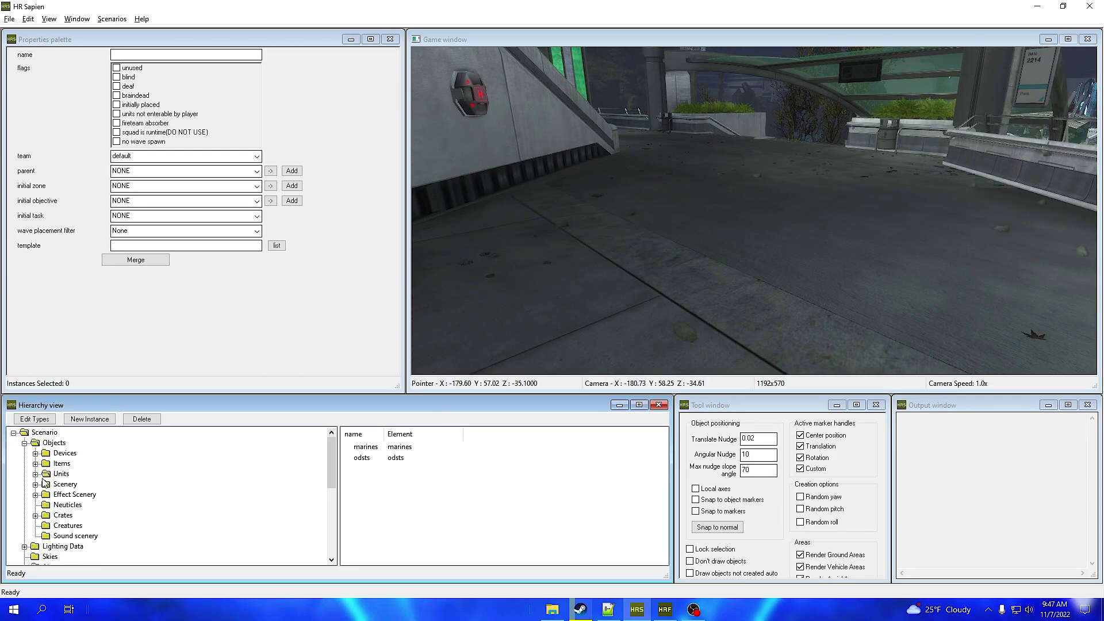
Step: Place a new biped in the level and turn it about 89 degrees
{"action": "left_click", "coordinate": [35, 474]}
{"action": "left_click", "coordinate": [74, 483]}
{"action": "right_click", "coordinate": [702, 308]}
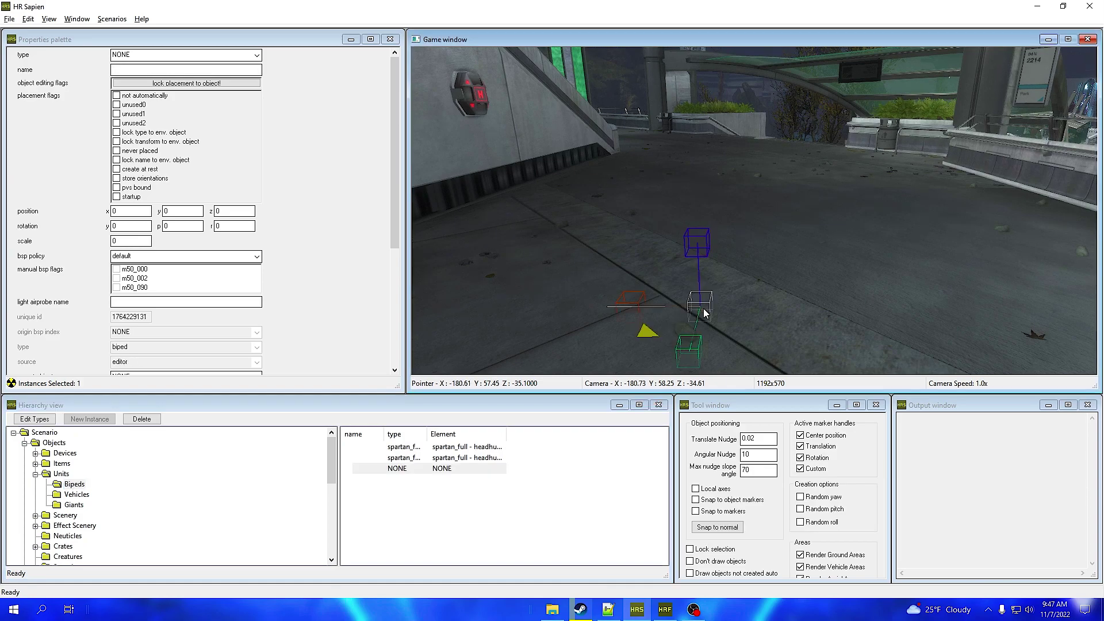
{"action": "left_click_drag", "start_coordinate": [673, 337], "coordinate": [699, 359]}
{"action": "key", "text": "s"}
{"action": "middle_click_drag", "start_coordinate": [700, 359], "coordinate": [717, 357]}
{"action": "key", "text": "a"}
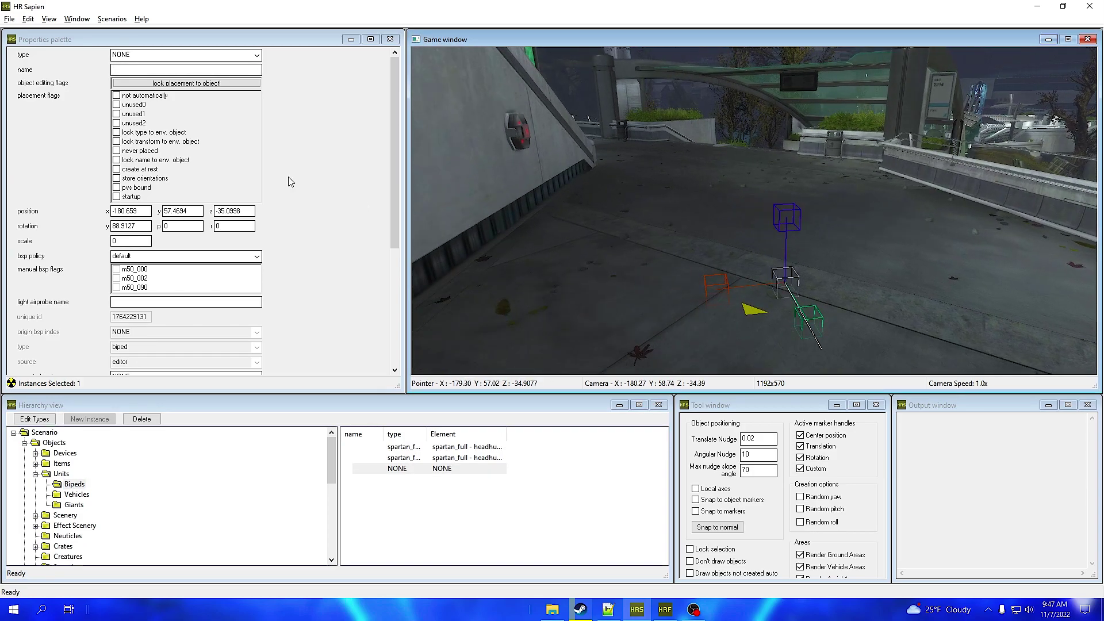
Step: Make the new biped a spartans_ai and fly the camera toward it
{"action": "left_click", "coordinate": [189, 55]}
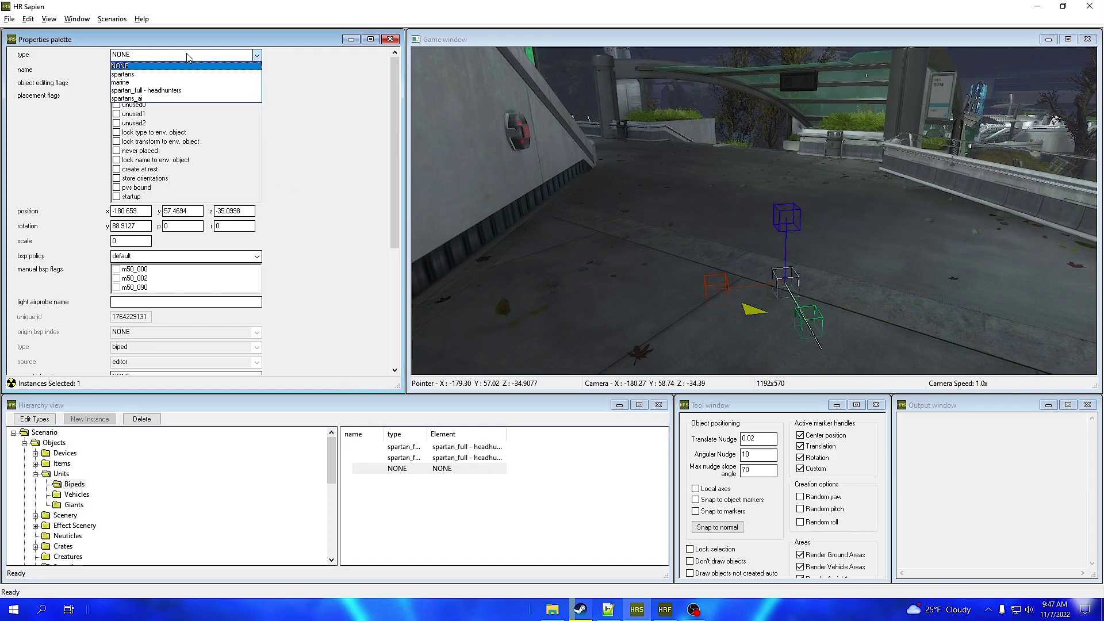
{"action": "left_click", "coordinate": [156, 99]}
{"action": "left_click", "coordinate": [718, 233]}
{"action": "middle_click_drag", "start_coordinate": [718, 234], "coordinate": [767, 215]}
{"action": "key", "text": "w"}
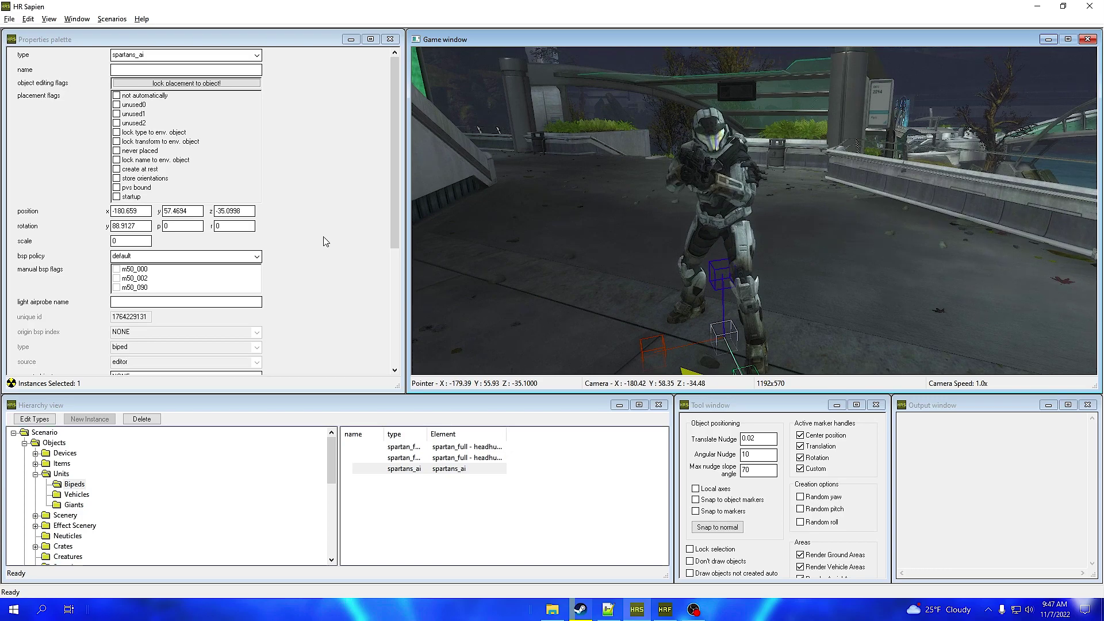
{"action": "scroll", "coordinate": [324, 245], "scroll_direction": "down", "scroll_amount": 3}
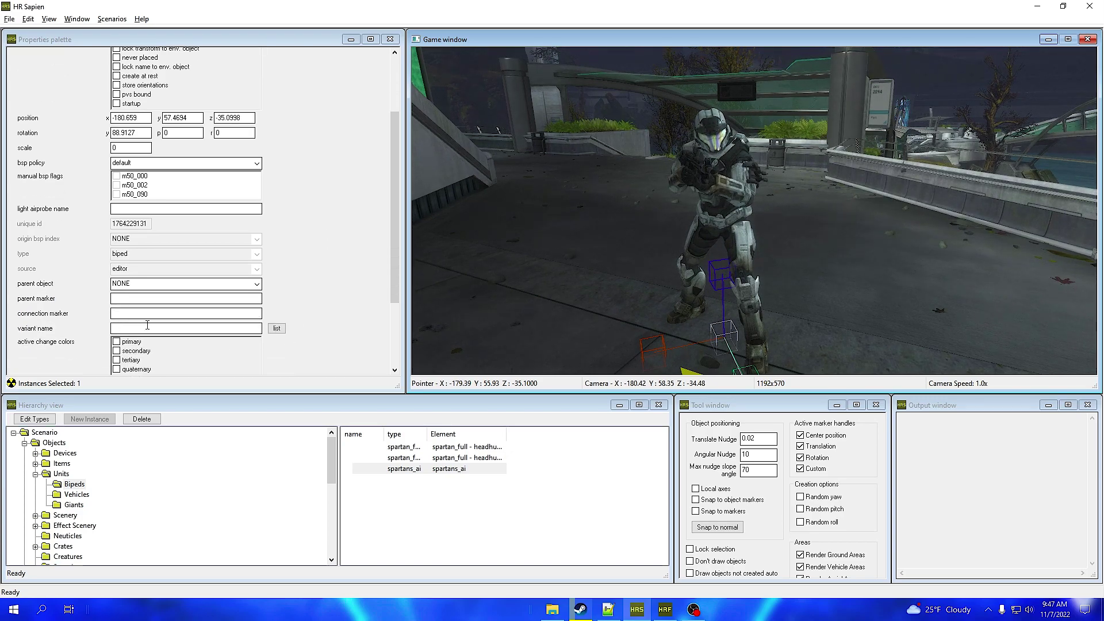
Step: View the spartan's variant list without choosing, deselect it, and show Foundation's spartans_ai biped tag
{"action": "left_click", "coordinate": [276, 329]}
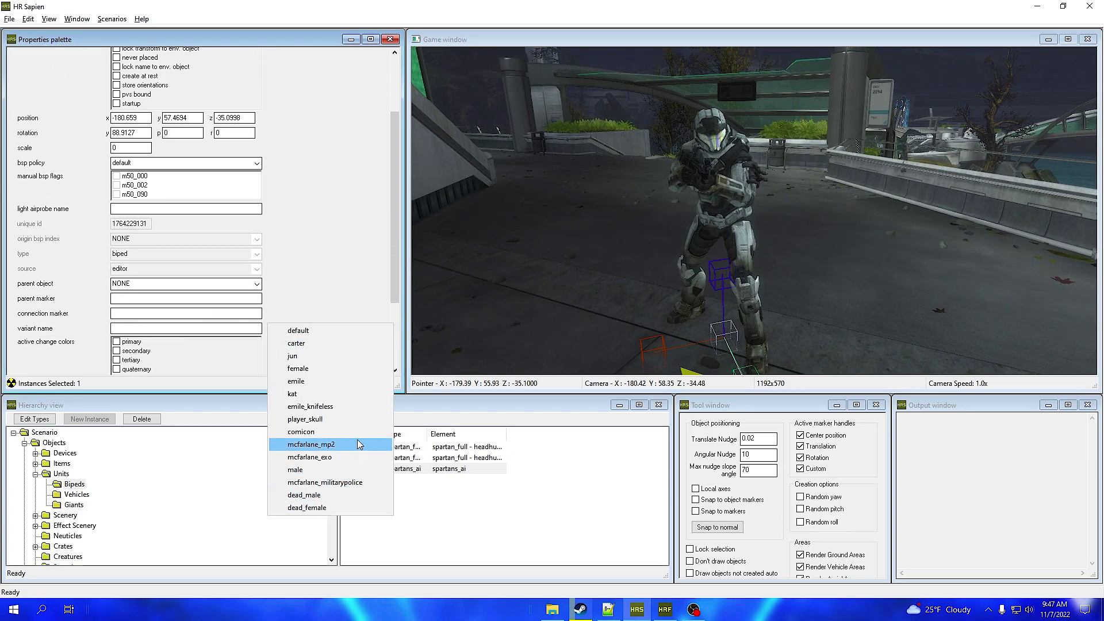
{"action": "left_click", "coordinate": [319, 284]}
{"action": "left_click", "coordinate": [519, 527]}
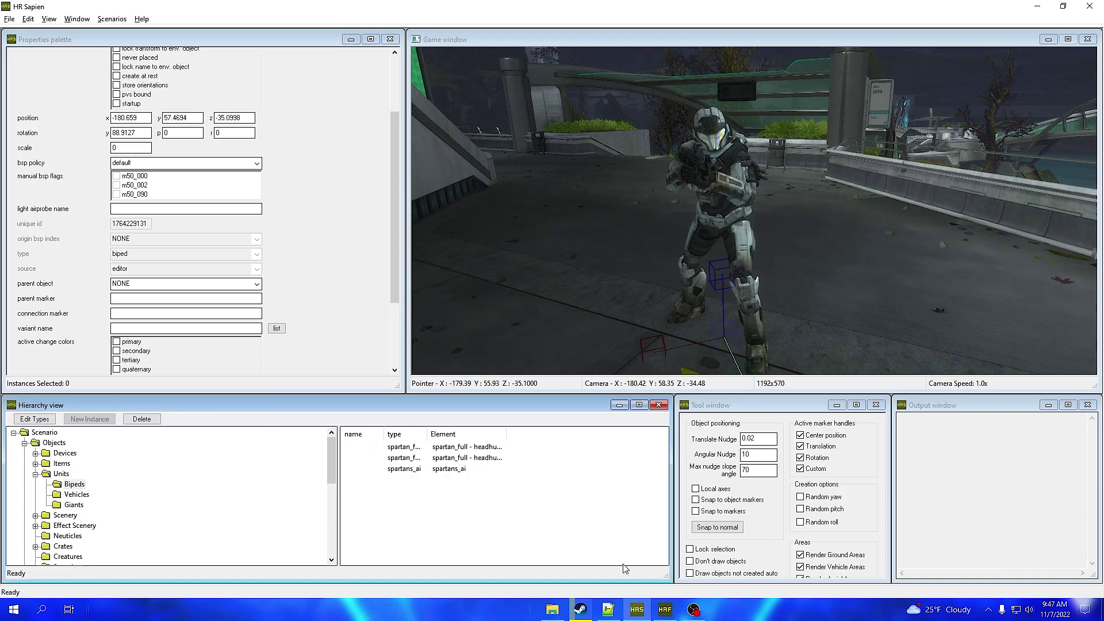
{"action": "left_click", "coordinate": [664, 609]}
{"action": "left_click", "coordinate": [292, 39]}
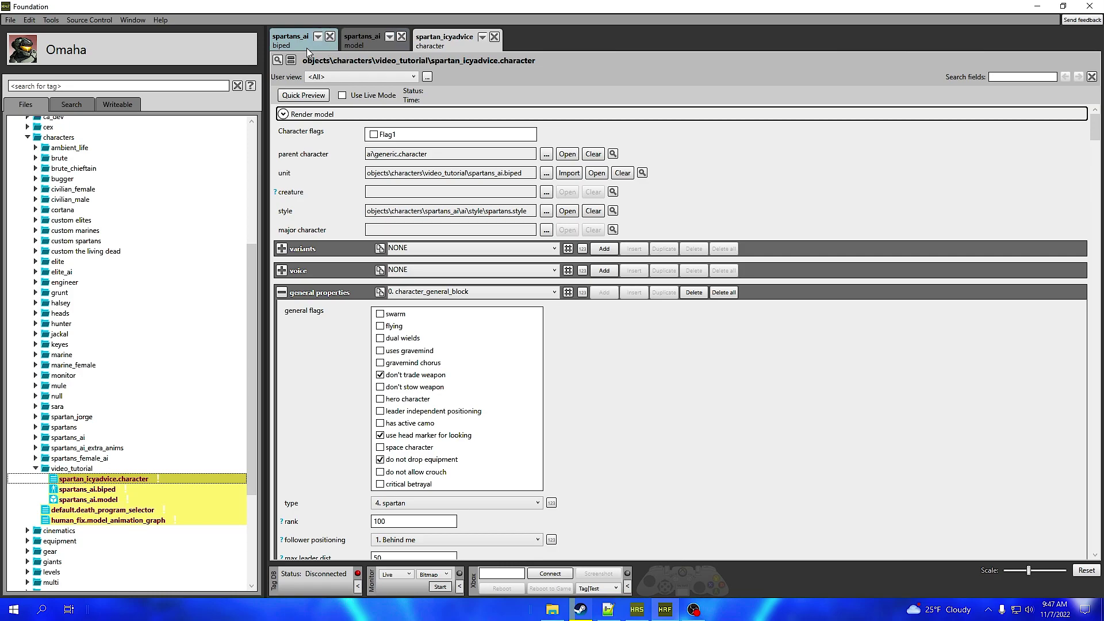
Step: Set the biped's model to characters\video_tutorial\spartans_ai.model, save, and return to Sapien
{"action": "scroll", "coordinate": [340, 272], "scroll_direction": "up", "scroll_amount": 15}
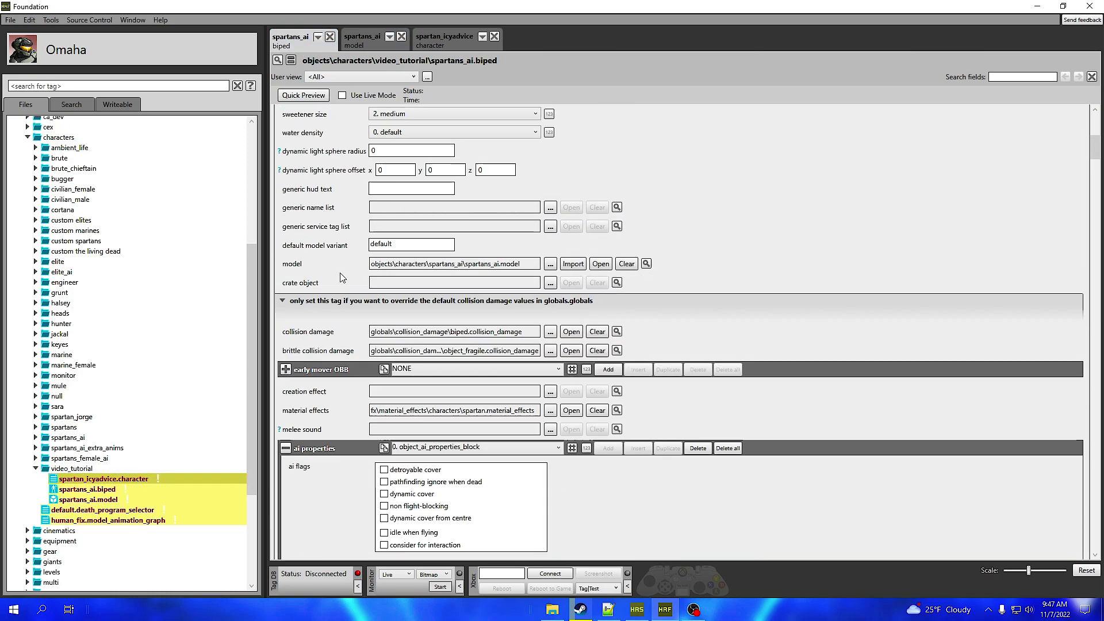
{"action": "scroll", "coordinate": [513, 506], "scroll_direction": "down", "scroll_amount": 1}
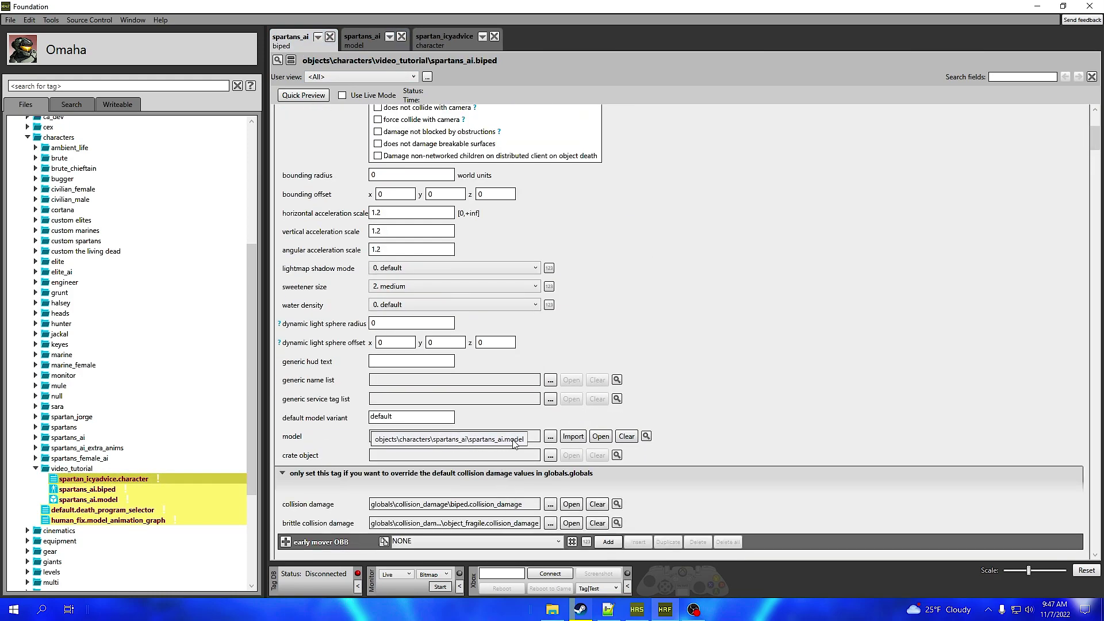
{"action": "left_click", "coordinate": [551, 436]}
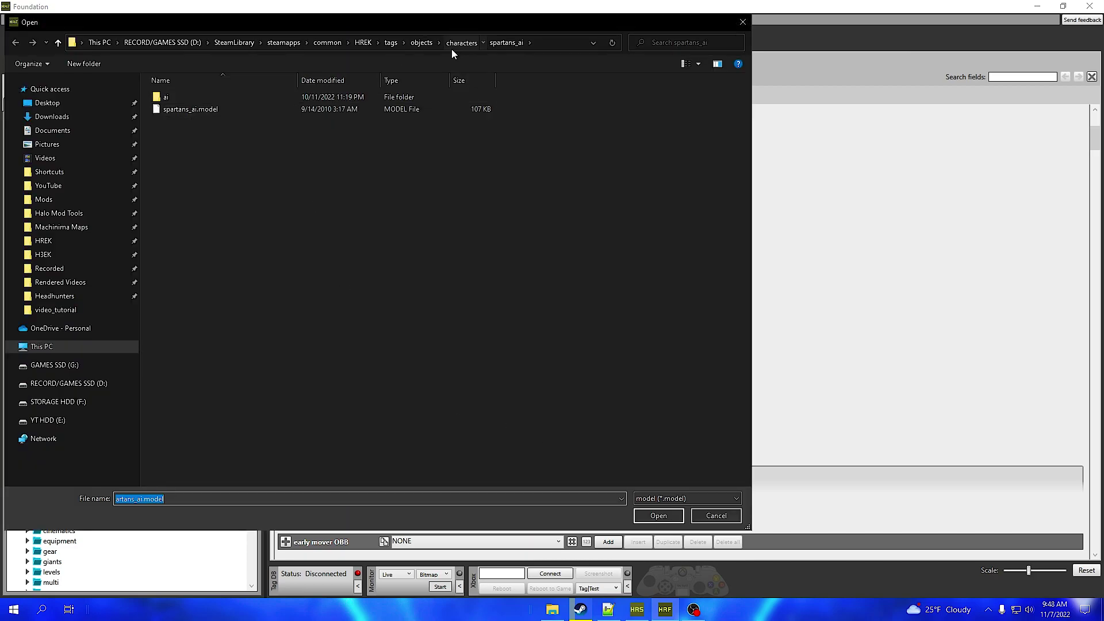
{"action": "left_click", "coordinate": [457, 44]}
{"action": "double_click", "coordinate": [194, 475]}
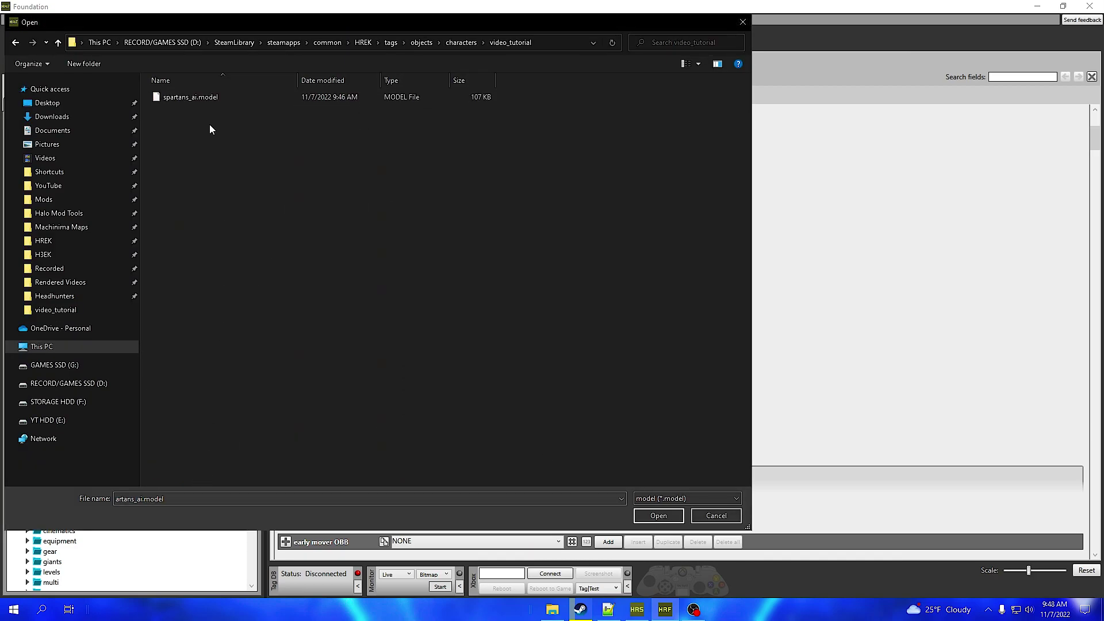
{"action": "double_click", "coordinate": [197, 97]}
{"action": "key", "text": "ctrl+s"}
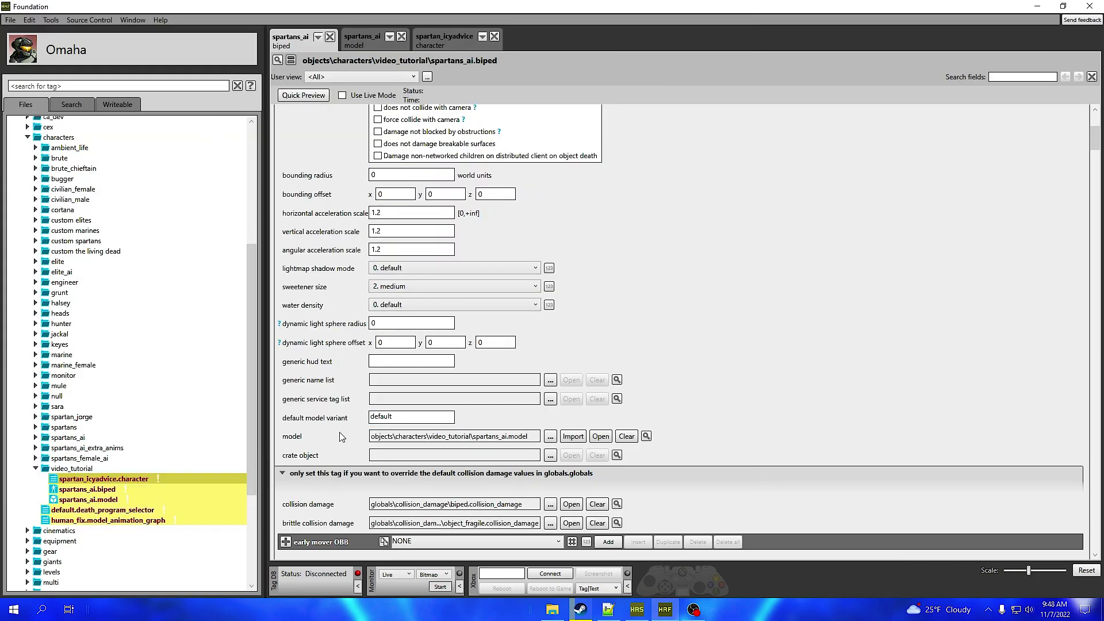
{"action": "key", "text": "alt+Tab"}
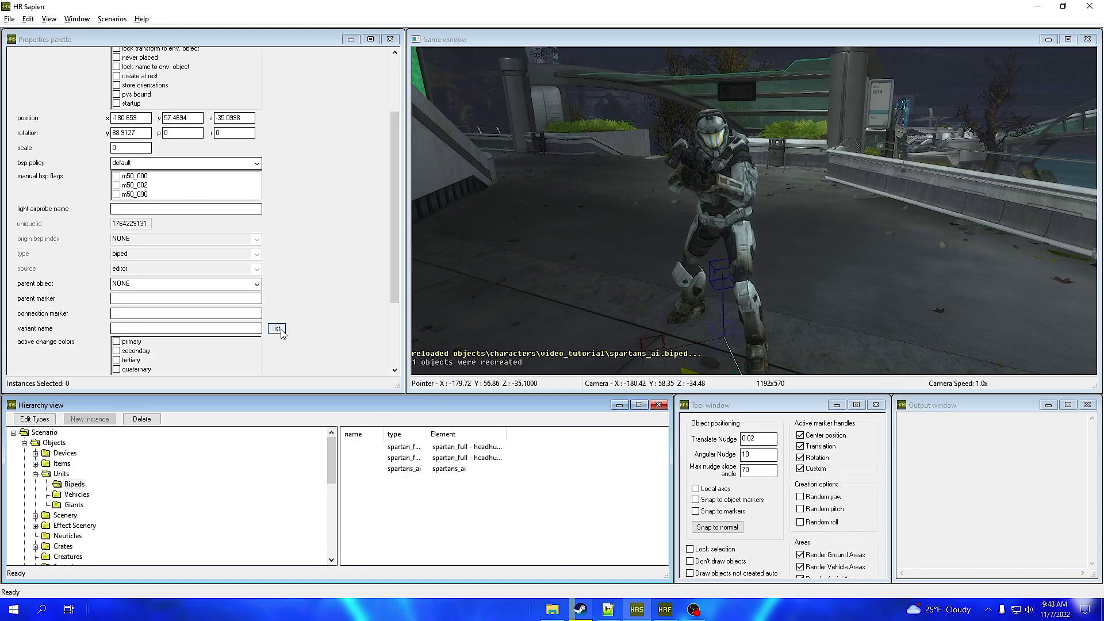
Step: Apply the icyadvice variant to the selected spartans_ai biped
{"action": "left_click", "coordinate": [404, 468]}
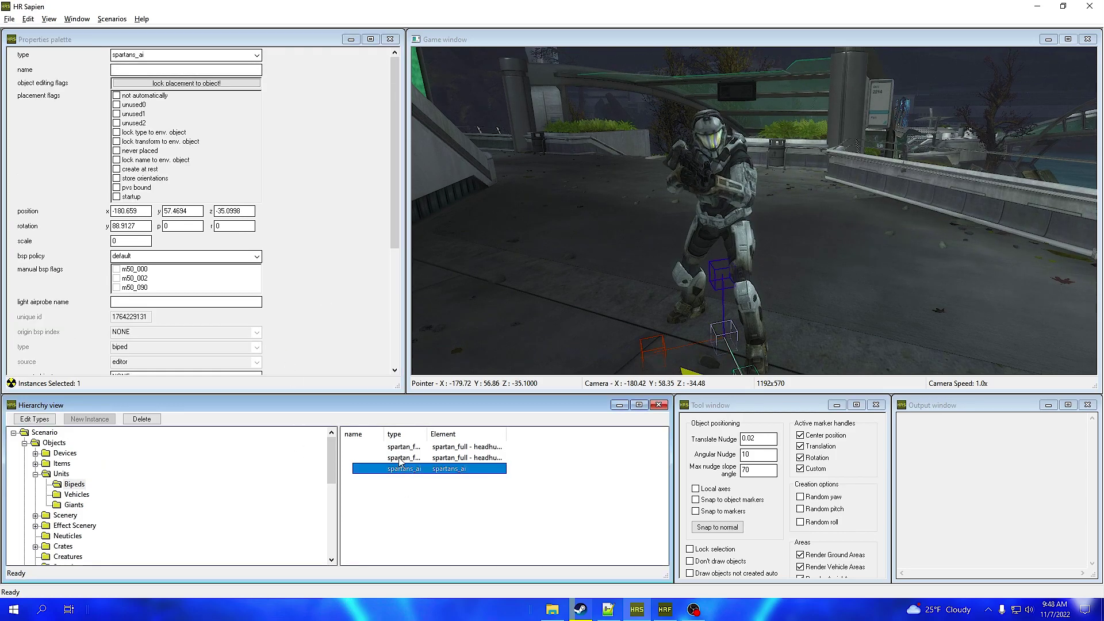
{"action": "scroll", "coordinate": [322, 296], "scroll_direction": "down", "scroll_amount": 2}
{"action": "left_click", "coordinate": [277, 221]}
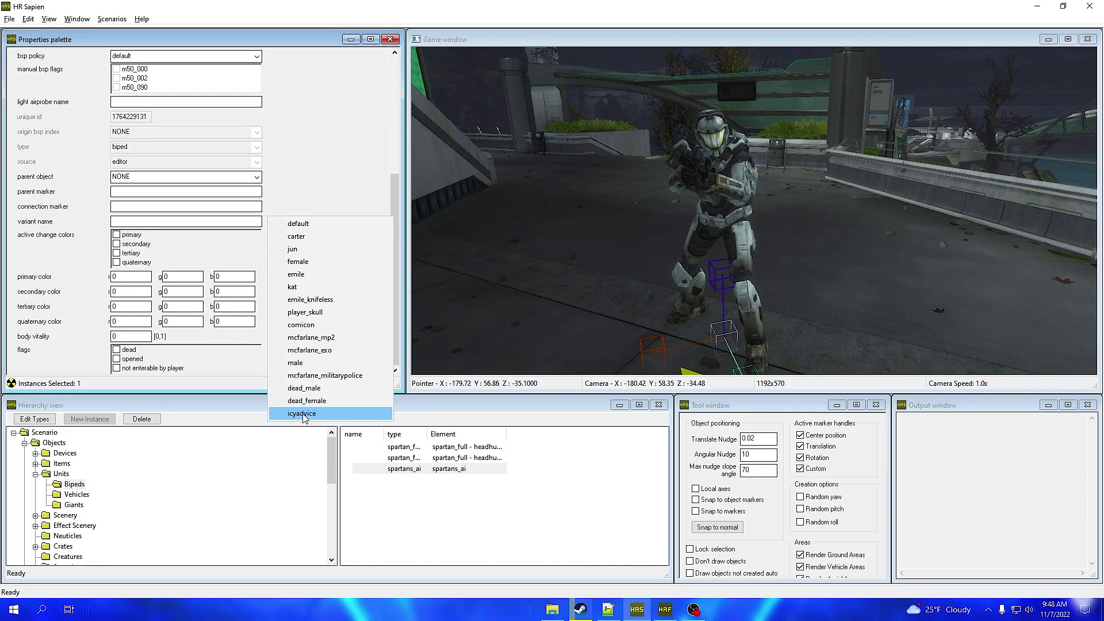
{"action": "left_click", "coordinate": [299, 482]}
Step: Fly the camera around the biped to inspect its new armour, then return to Foundation
{"action": "left_click", "coordinate": [741, 298]}
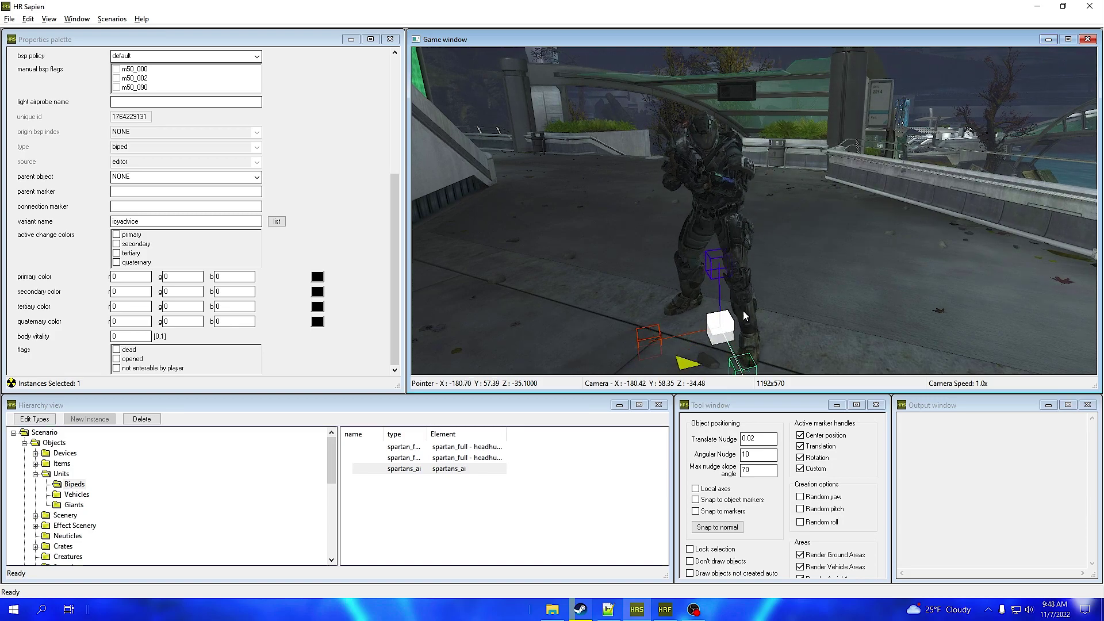
{"action": "mouse_move", "coordinate": [737, 327]}
{"action": "left_mouse_down"}
{"action": "mouse_move", "coordinate": [693, 306]}
{"action": "mouse_move", "coordinate": [716, 299]}
{"action": "mouse_move", "coordinate": [760, 344]}
{"action": "mouse_move", "coordinate": [753, 330]}
{"action": "left_mouse_up"}
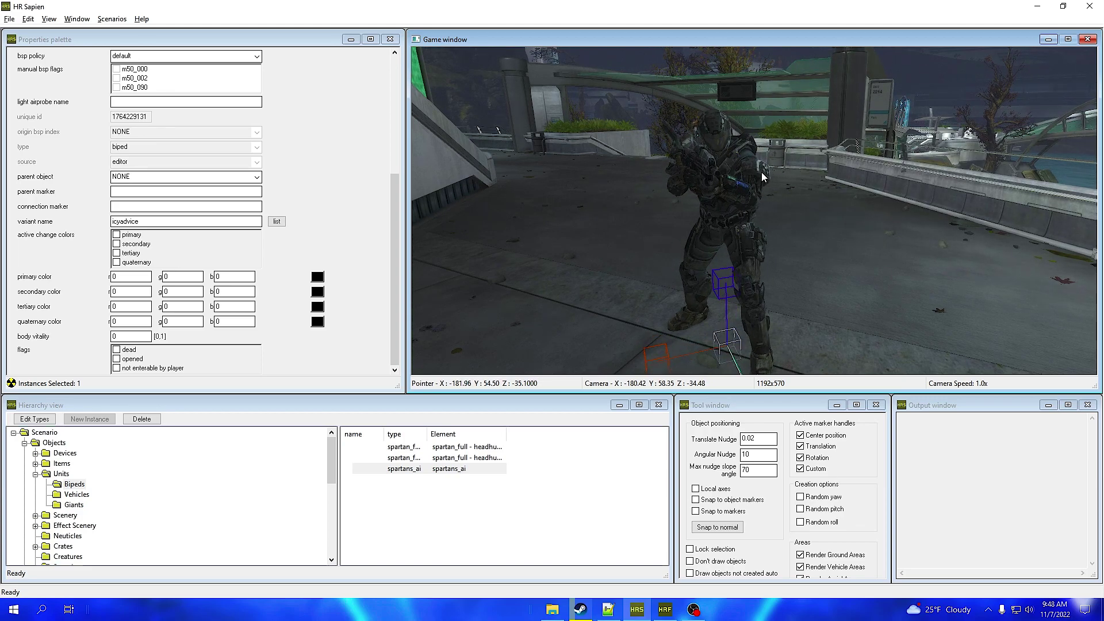
{"action": "left_click", "coordinate": [690, 217]}
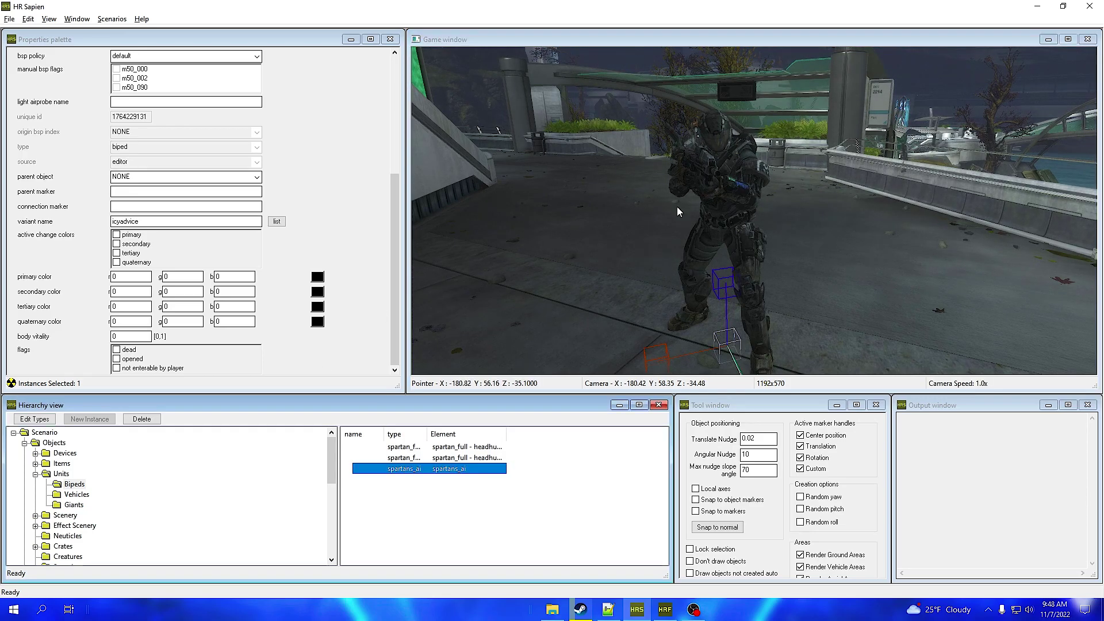
{"action": "mouse_move", "coordinate": [664, 182]}
{"action": "middle_mouse_down"}
{"action": "mouse_move", "coordinate": [707, 201]}
{"action": "mouse_move", "coordinate": [731, 178]}
{"action": "mouse_move", "coordinate": [667, 195]}
{"action": "mouse_move", "coordinate": [650, 178]}
{"action": "mouse_move", "coordinate": [685, 184]}
{"action": "mouse_move", "coordinate": [664, 179]}
{"action": "middle_mouse_up"}
{"action": "key", "text": "w"}
{"action": "key", "text": "a"}
{"action": "key", "text": "s"}
{"action": "key", "text": "w"}
{"action": "key", "text": "d"}
{"action": "key", "text": "s"}
{"action": "key", "text": "alt+Tab"}
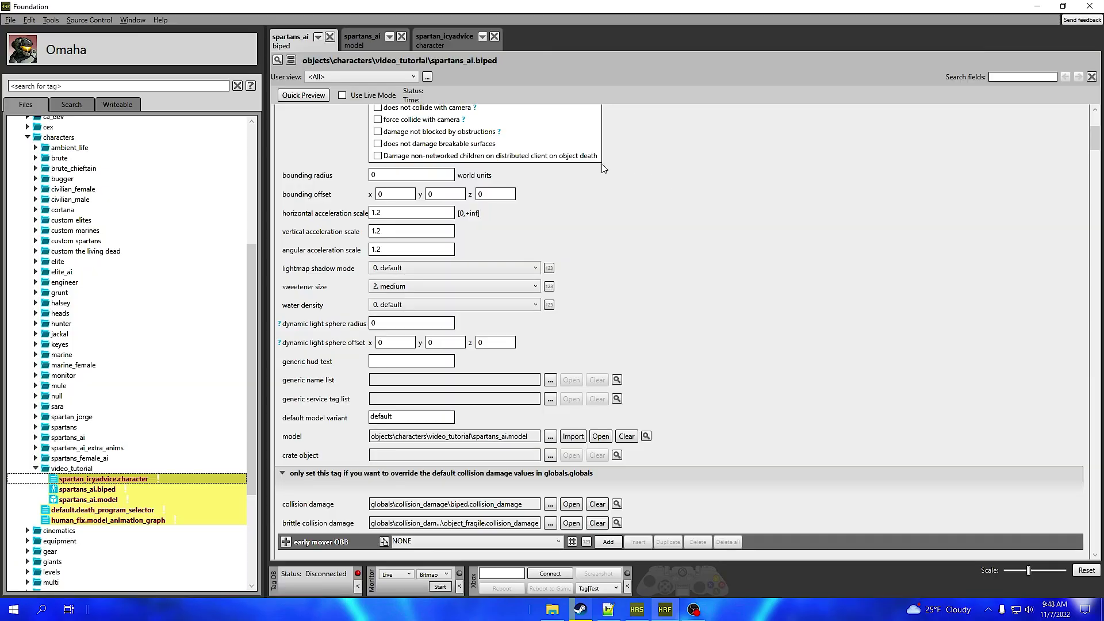
Step: Set the quaternary change colour's lower and upper bounds to light blue
{"action": "scroll", "coordinate": [357, 385], "scroll_direction": "down", "scroll_amount": 15}
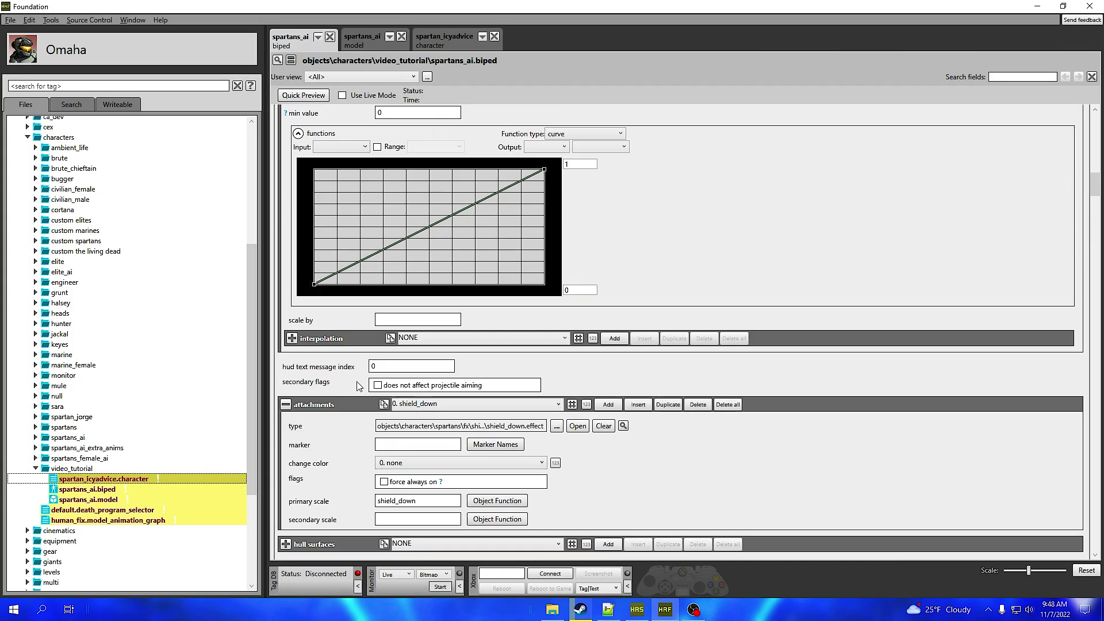
{"action": "left_click", "coordinate": [452, 284]}
{"action": "left_click", "coordinate": [452, 283]}
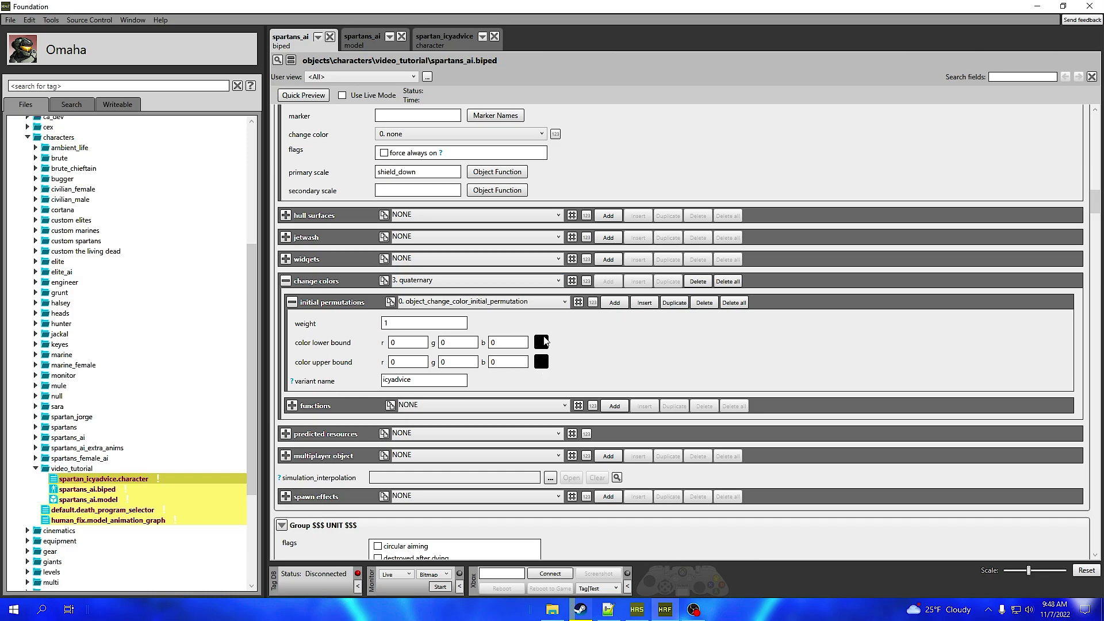
{"action": "left_click", "coordinate": [543, 342]}
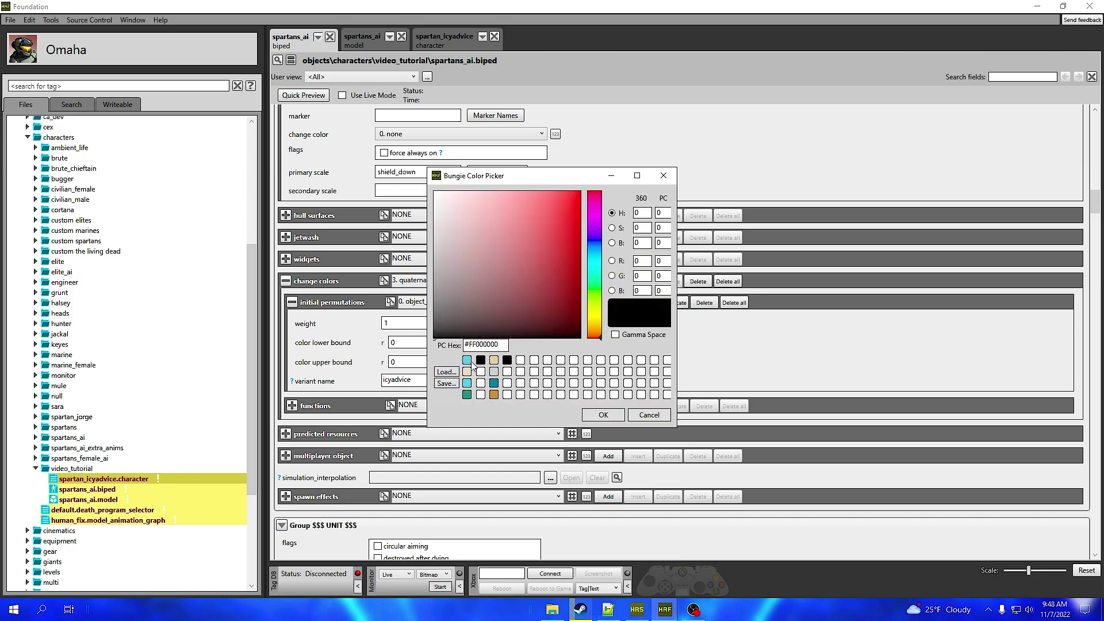
{"action": "left_click", "coordinate": [467, 360]}
{"action": "left_click", "coordinate": [613, 413]}
{"action": "left_click", "coordinate": [543, 361]}
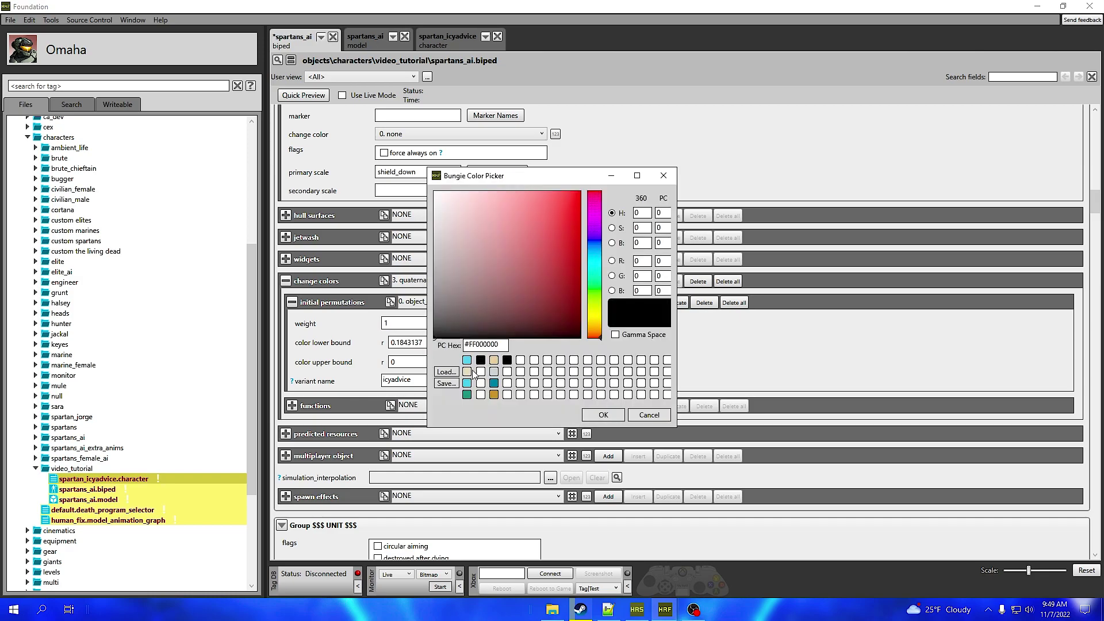
{"action": "left_click", "coordinate": [467, 360]}
{"action": "left_click", "coordinate": [595, 415]}
Step: Switch to the secondary change colour and begin loading a saved colour palette file
{"action": "left_click", "coordinate": [452, 280]}
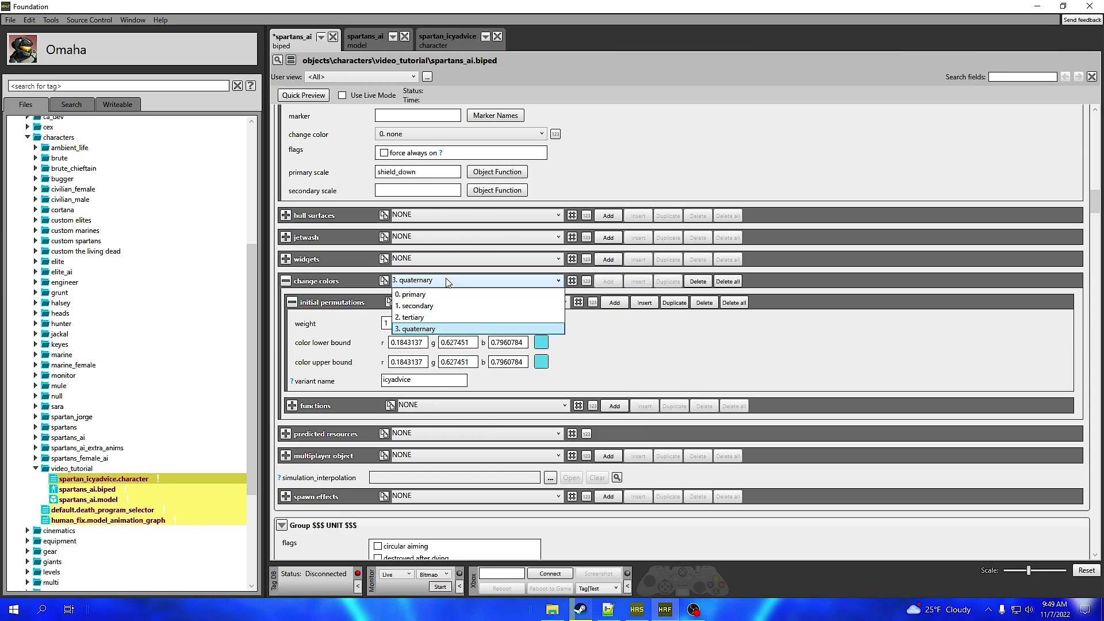
{"action": "left_click", "coordinate": [429, 318]}
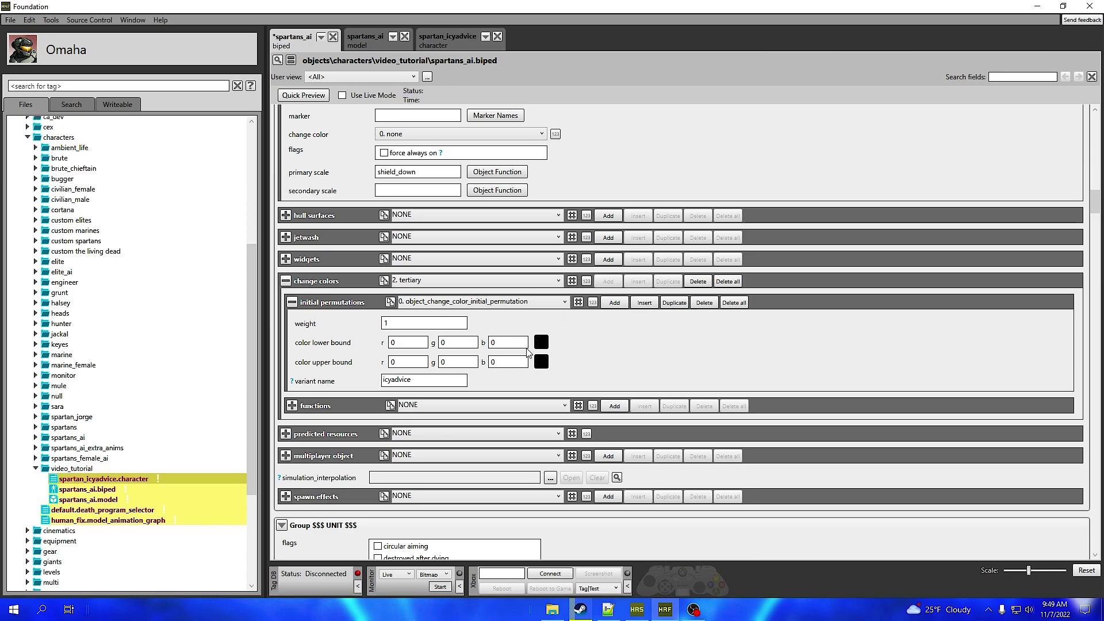
{"action": "left_click", "coordinate": [475, 281]}
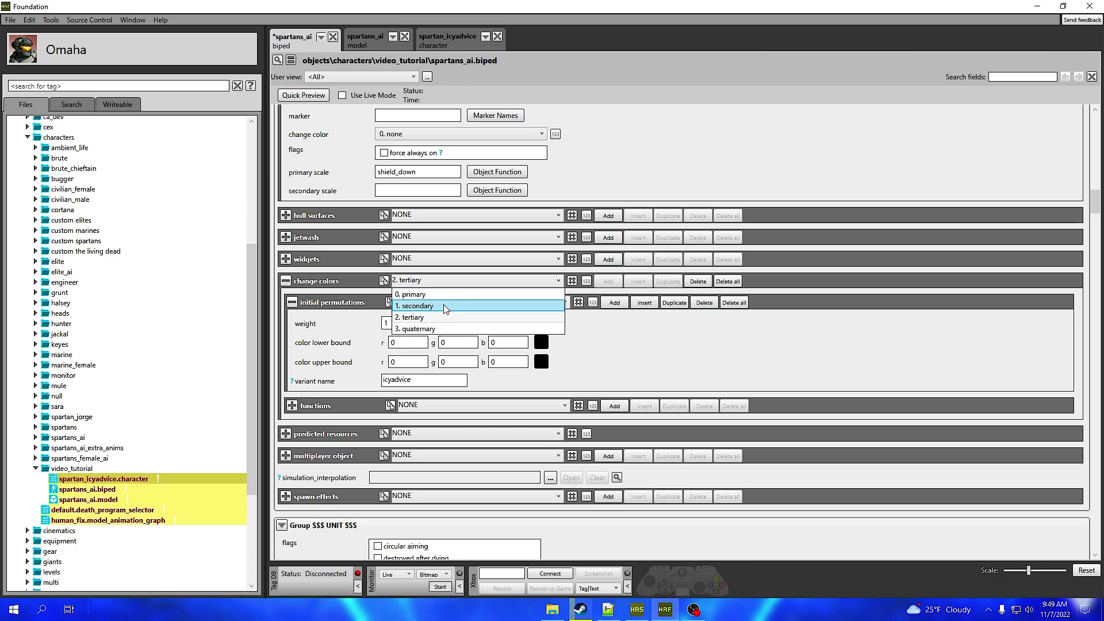
{"action": "left_click", "coordinate": [446, 308]}
{"action": "left_click", "coordinate": [541, 342]}
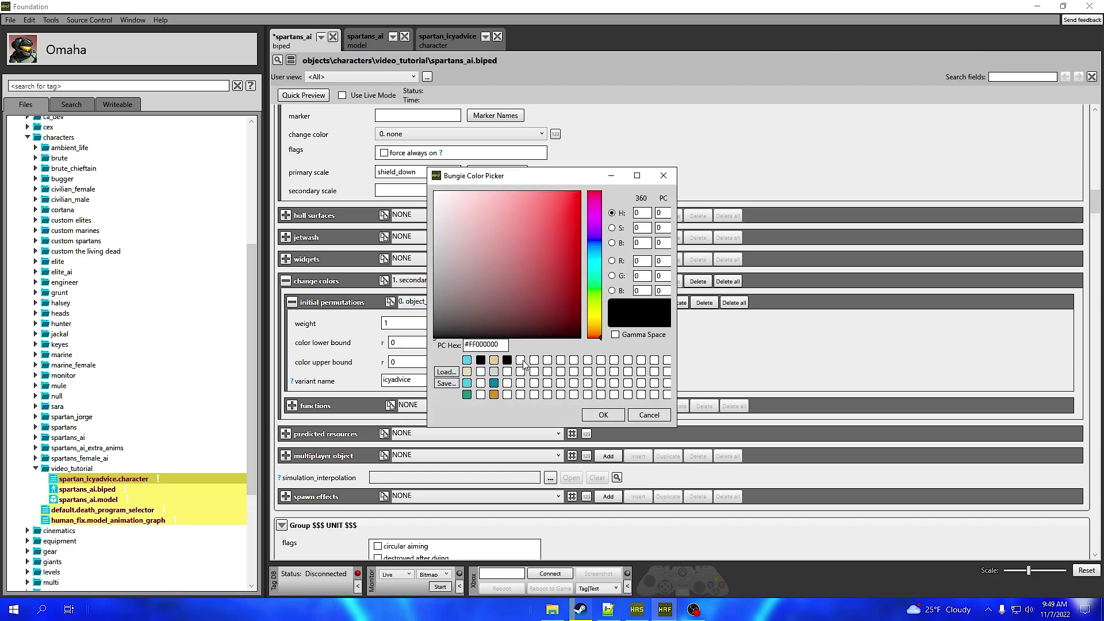
{"action": "left_click", "coordinate": [523, 363]}
{"action": "left_click", "coordinate": [445, 372]}
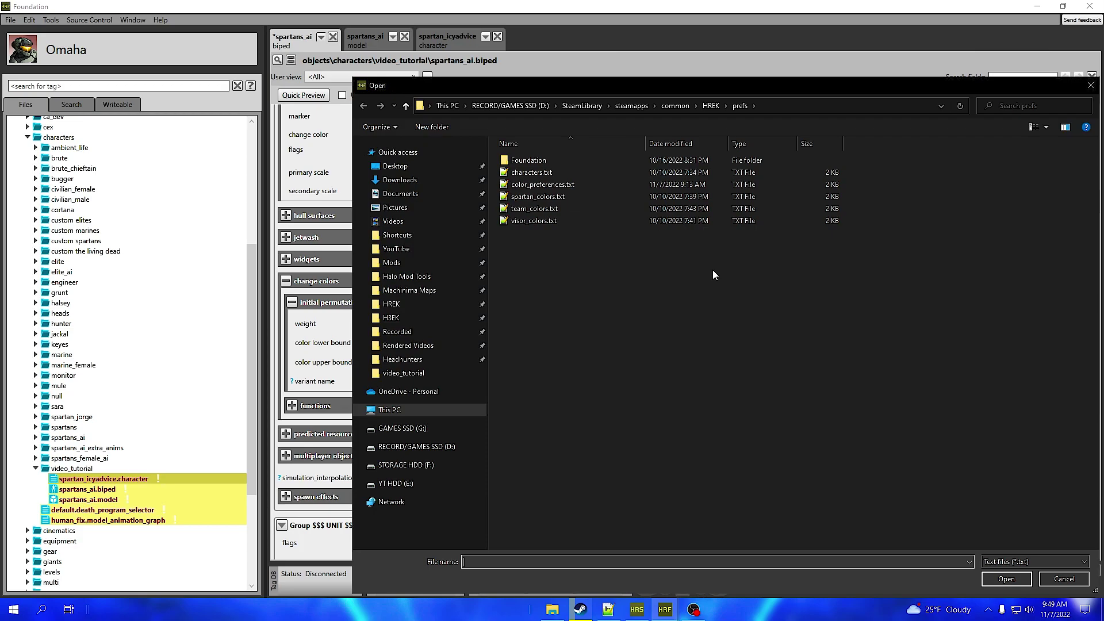
Step: Load the spartan_colors.txt palette and set both secondary bounds to teal
{"action": "double_click", "coordinate": [547, 198]}
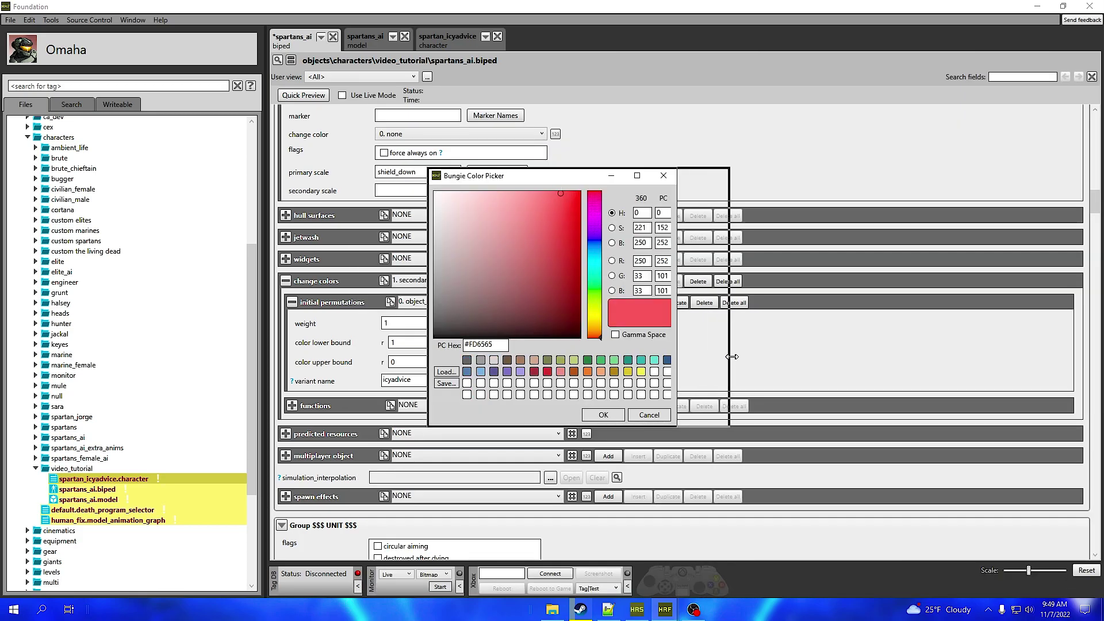
{"action": "left_click", "coordinate": [642, 360]}
{"action": "left_click", "coordinate": [603, 415]}
{"action": "left_click", "coordinate": [541, 362]}
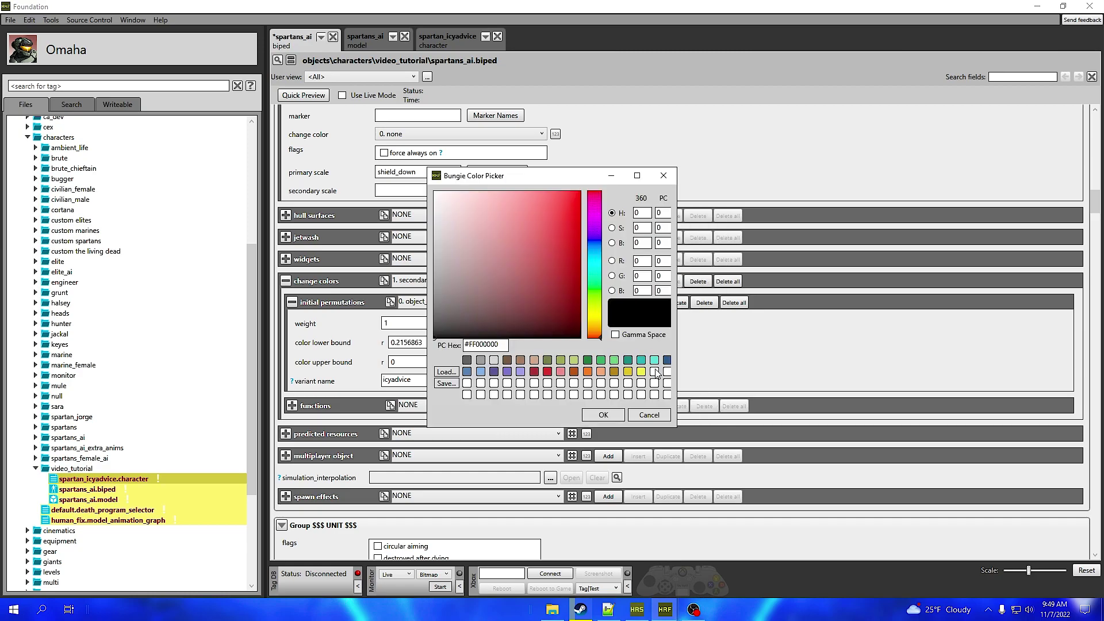
{"action": "left_click", "coordinate": [641, 360]}
{"action": "left_click", "coordinate": [607, 412]}
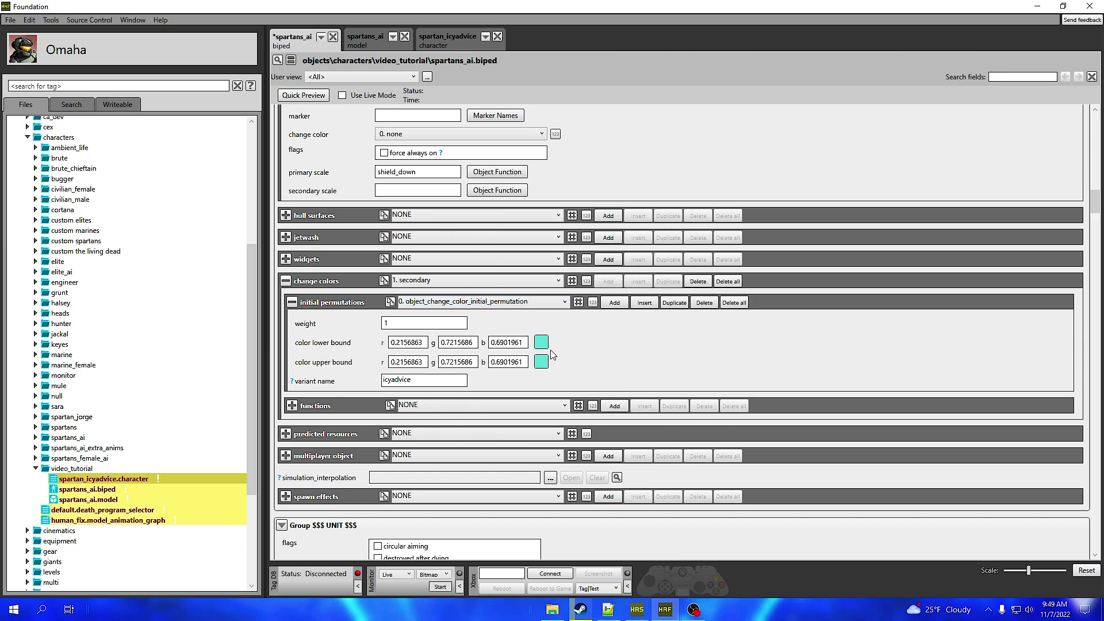
Step: Reopen and re-confirm teal for the lower and upper secondary bounds
{"action": "left_click", "coordinate": [540, 343]}
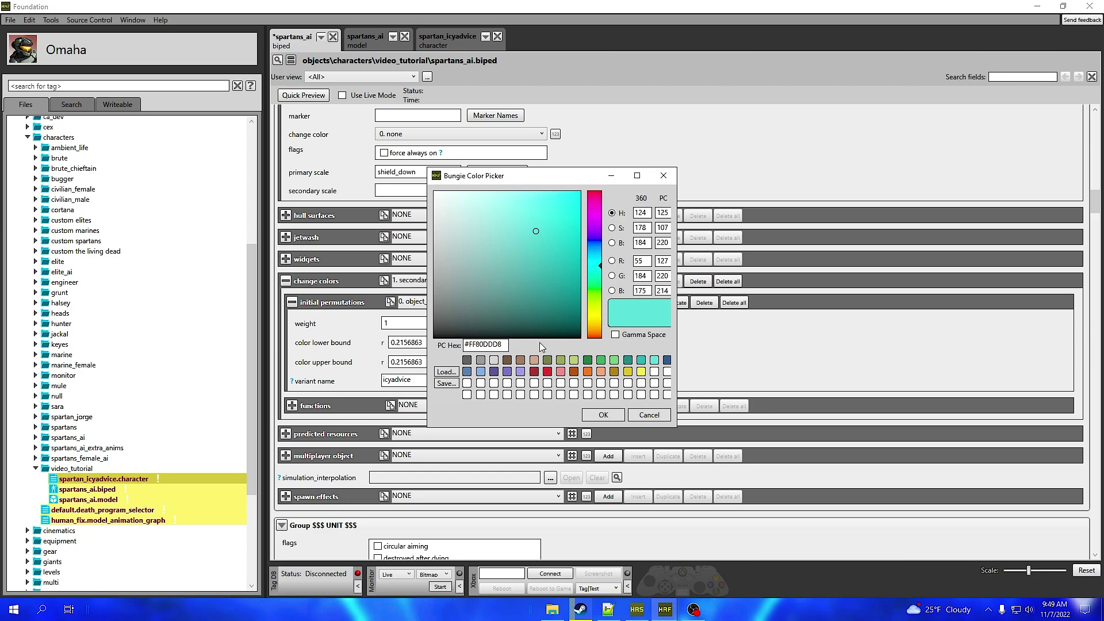
{"action": "left_click", "coordinate": [611, 413]}
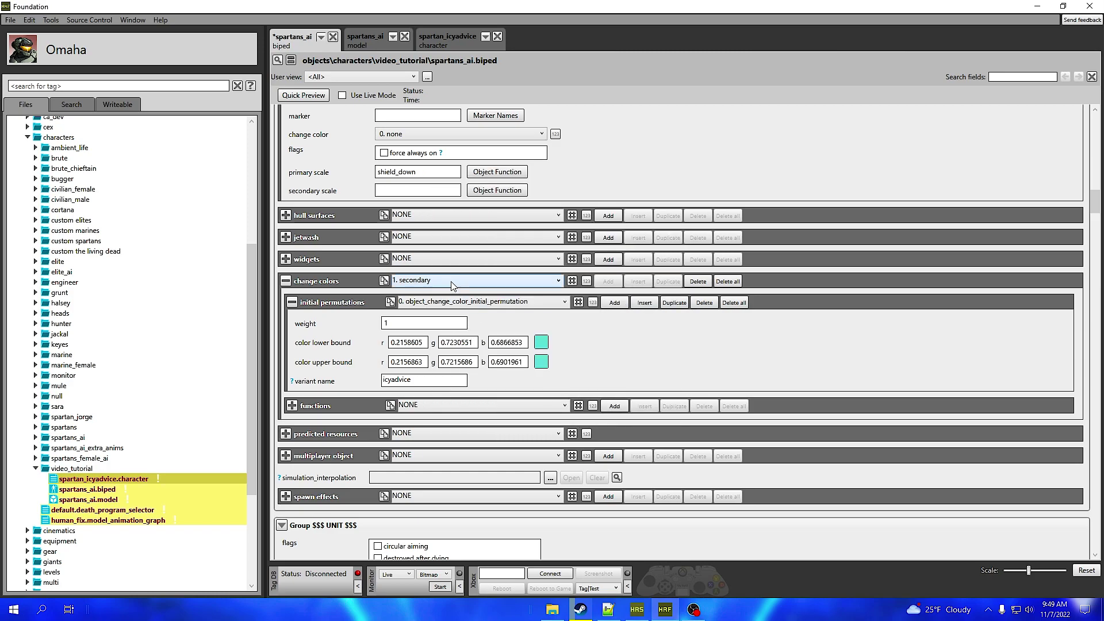
{"action": "left_click", "coordinate": [540, 364]}
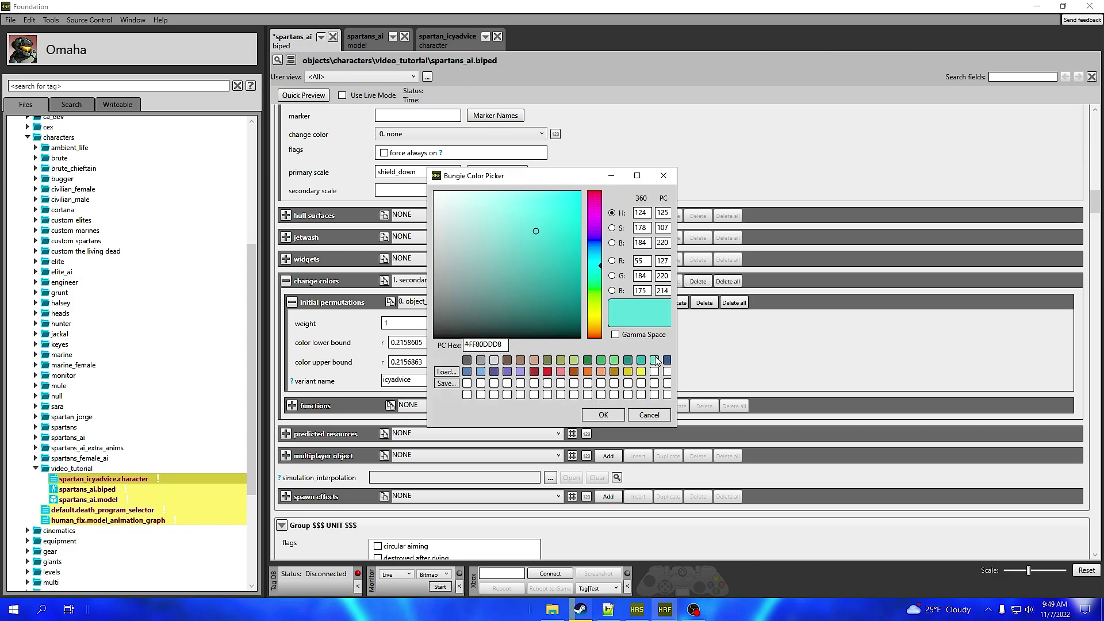
{"action": "left_click", "coordinate": [603, 415]}
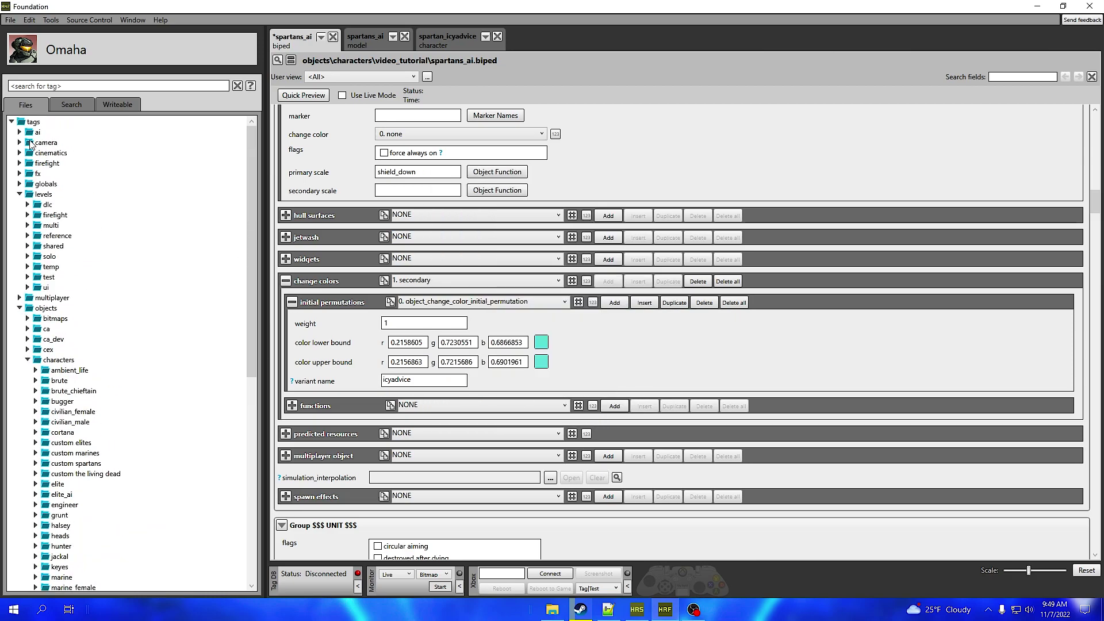
{"action": "left_click", "coordinate": [20, 184]}
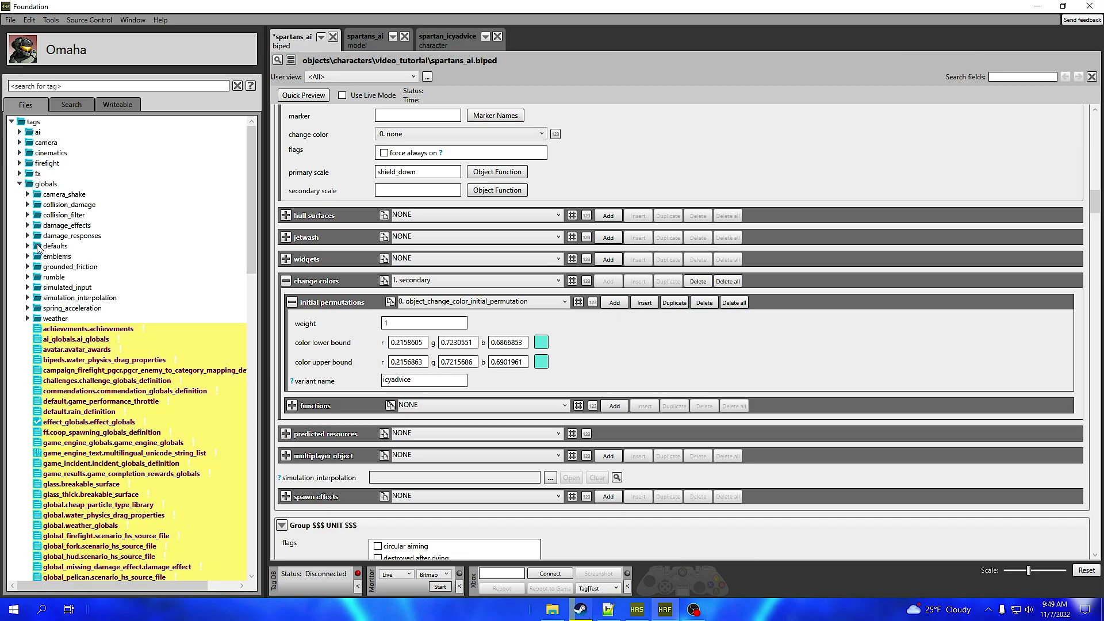
{"action": "scroll", "coordinate": [78, 381], "scroll_direction": "down", "scroll_amount": 5}
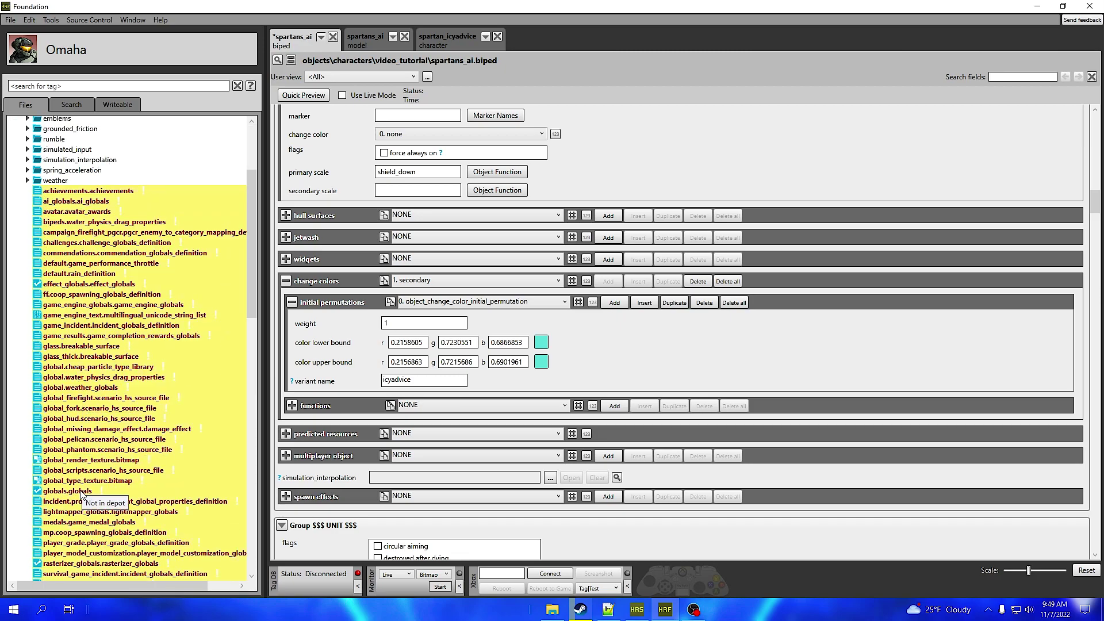
{"action": "scroll", "coordinate": [69, 332], "scroll_direction": "up", "scroll_amount": 5}
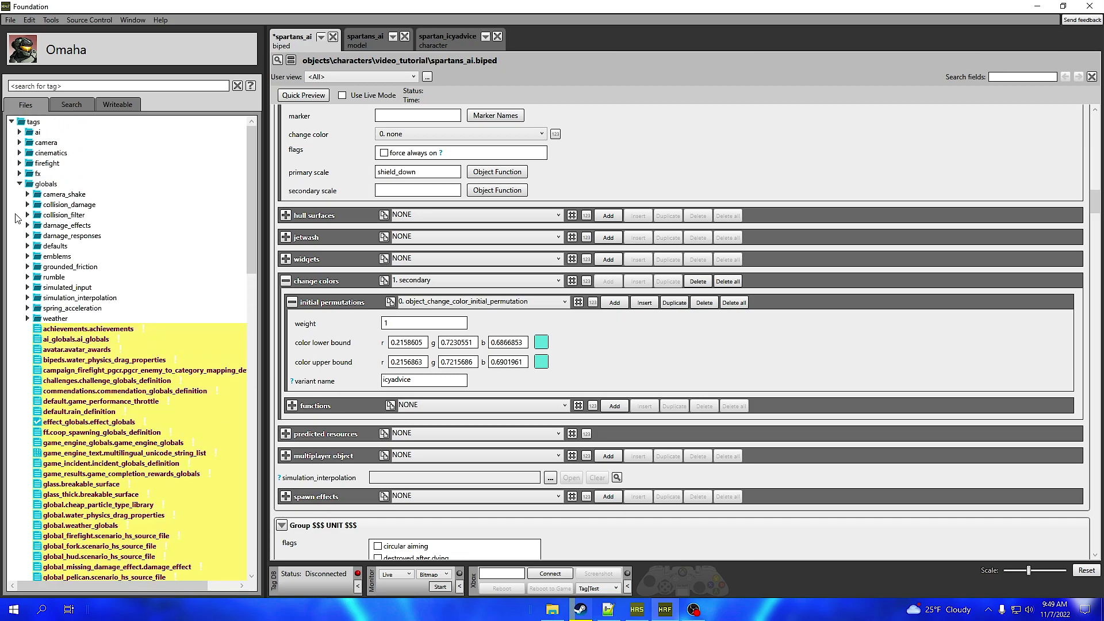
{"action": "left_click", "coordinate": [21, 184]}
{"action": "scroll", "coordinate": [60, 257], "scroll_direction": "down", "scroll_amount": 10}
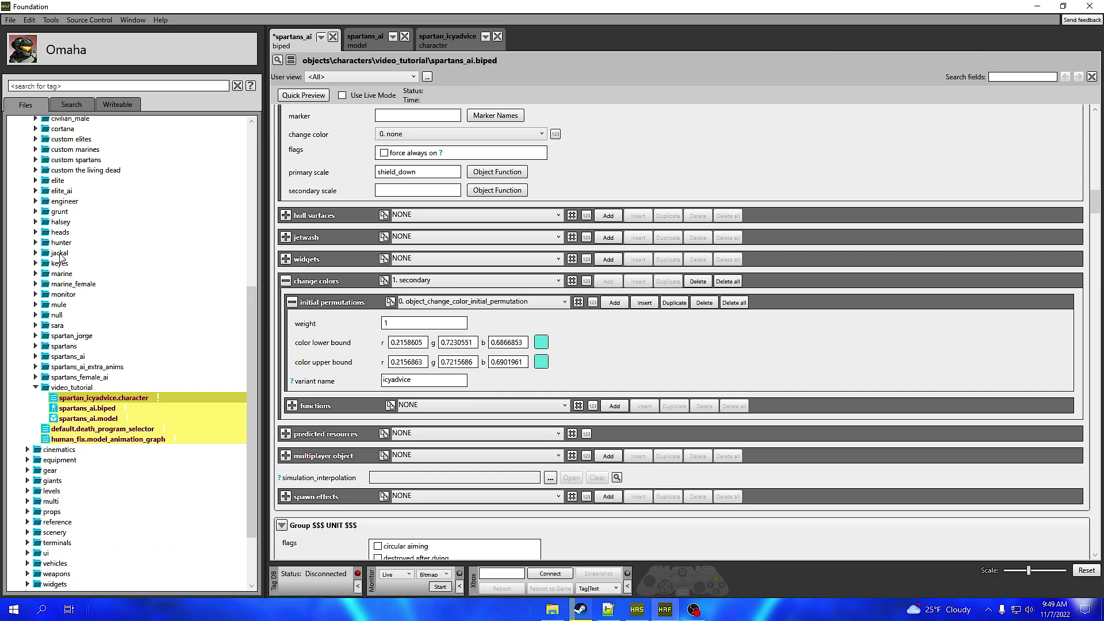
Step: Make both primary change colour bounds white, save the biped, and switch to HR Sapien
{"action": "left_click", "coordinate": [415, 282]}
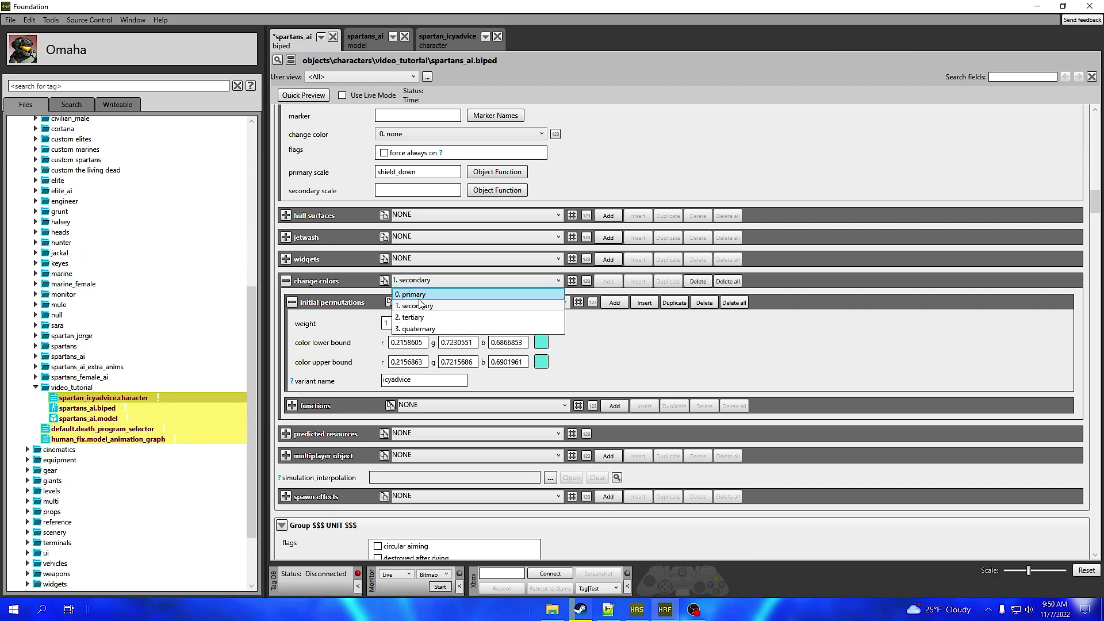
{"action": "left_click", "coordinate": [419, 296]}
{"action": "left_click", "coordinate": [539, 342]}
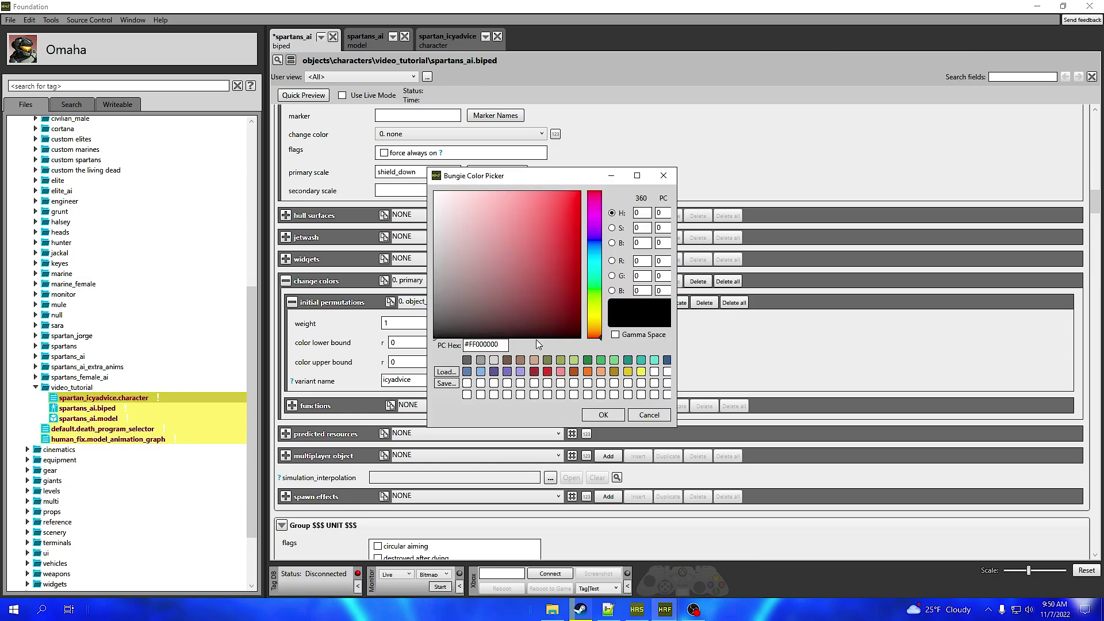
{"action": "left_click_drag", "start_coordinate": [479, 314], "coordinate": [388, 173]}
{"action": "left_click", "coordinate": [592, 417]}
{"action": "left_click", "coordinate": [540, 363]}
{"action": "left_click", "coordinate": [467, 384]}
{"action": "left_click", "coordinate": [603, 414]}
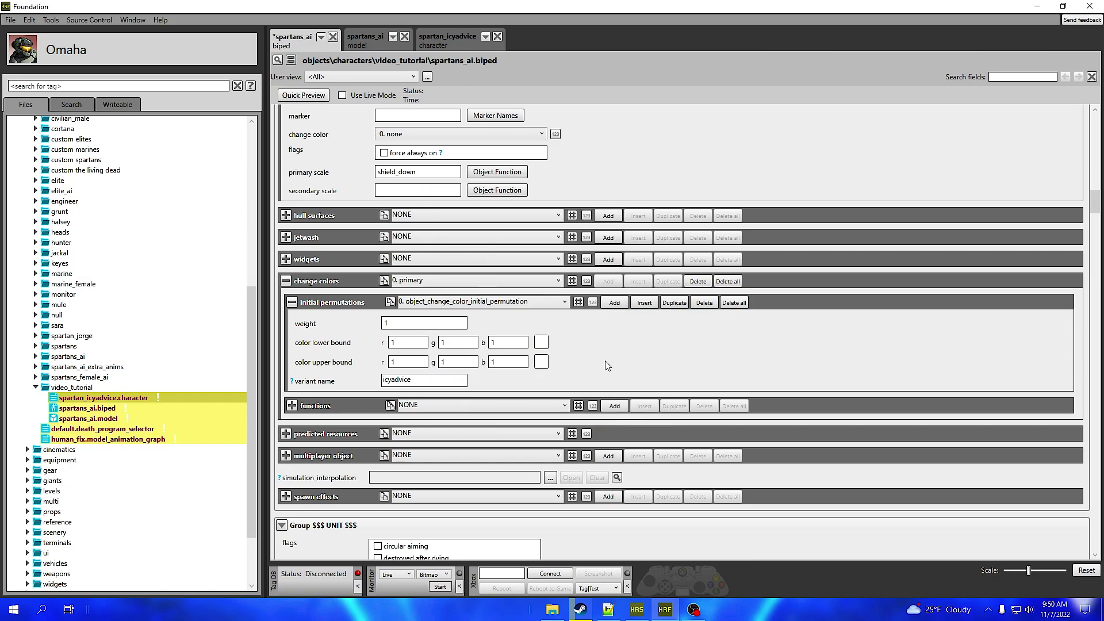
{"action": "key", "text": "ctrl+s"}
{"action": "key", "text": "alt+Tab"}
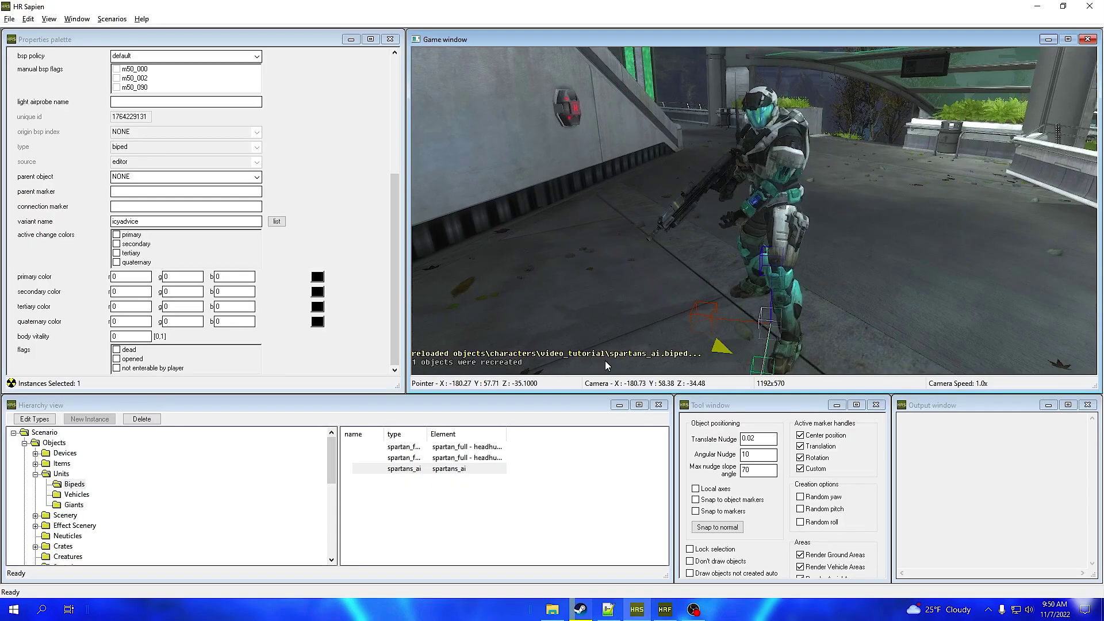
Step: Circle the camera around the spartan to check its teal-and-white armour, deselect it, and return to Foundation
{"action": "left_click_drag", "start_coordinate": [776, 327], "coordinate": [743, 337]}
{"action": "key", "text": "w"}
{"action": "middle_click_drag", "start_coordinate": [744, 336], "coordinate": [751, 296]}
{"action": "key", "text": "s"}
{"action": "key", "text": "shift"}
{"action": "key", "text": "shift"}
{"action": "key", "text": "shift"}
{"action": "key", "text": "shift"}
{"action": "key", "text": "shift"}
{"action": "key", "text": "w"}
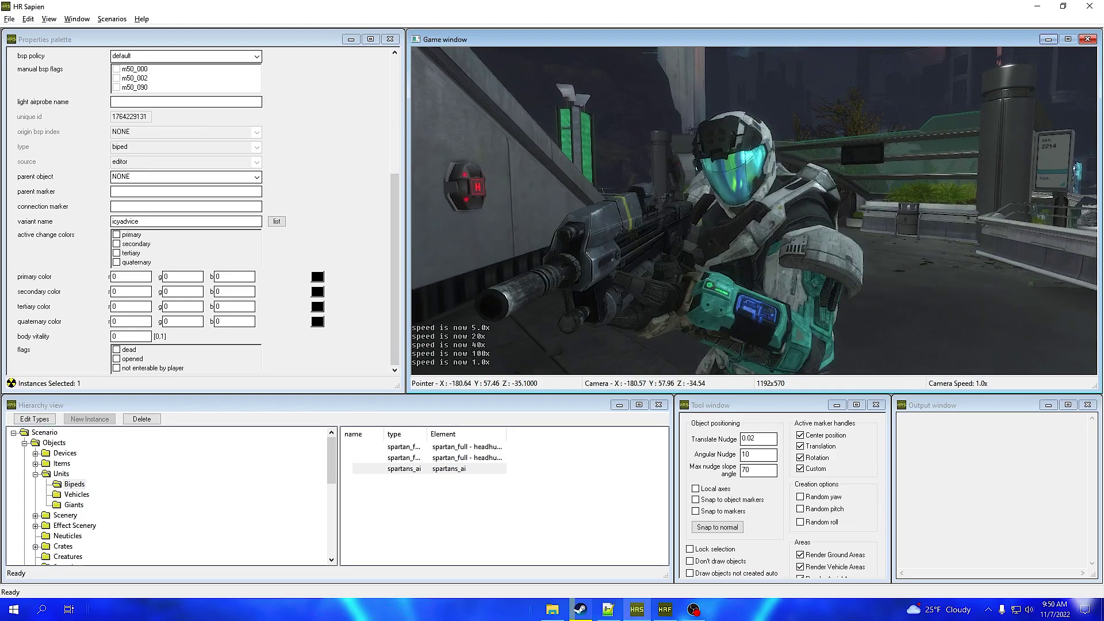
{"action": "key", "text": "a"}
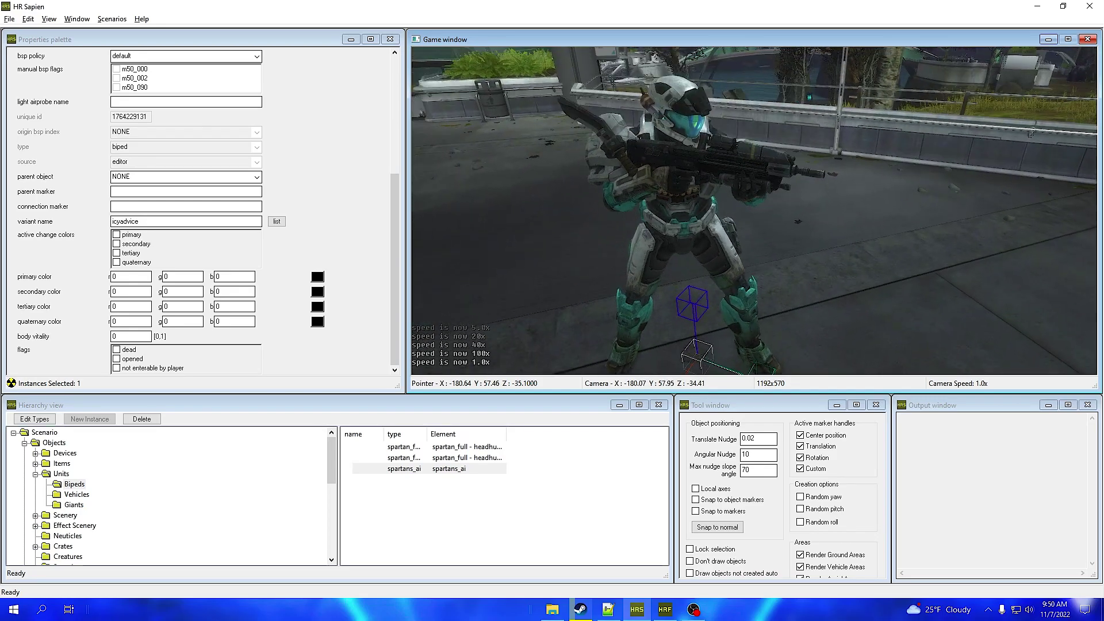
{"action": "key", "text": "d"}
{"action": "key", "text": "s"}
{"action": "left_click", "coordinate": [515, 532]}
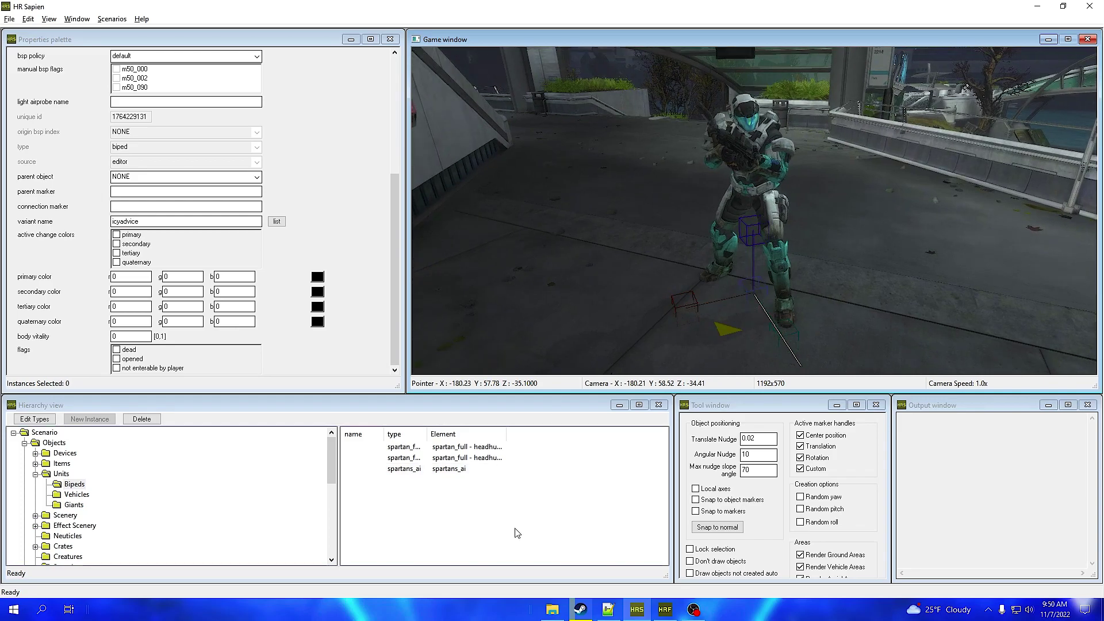
{"action": "left_click", "coordinate": [765, 289]}
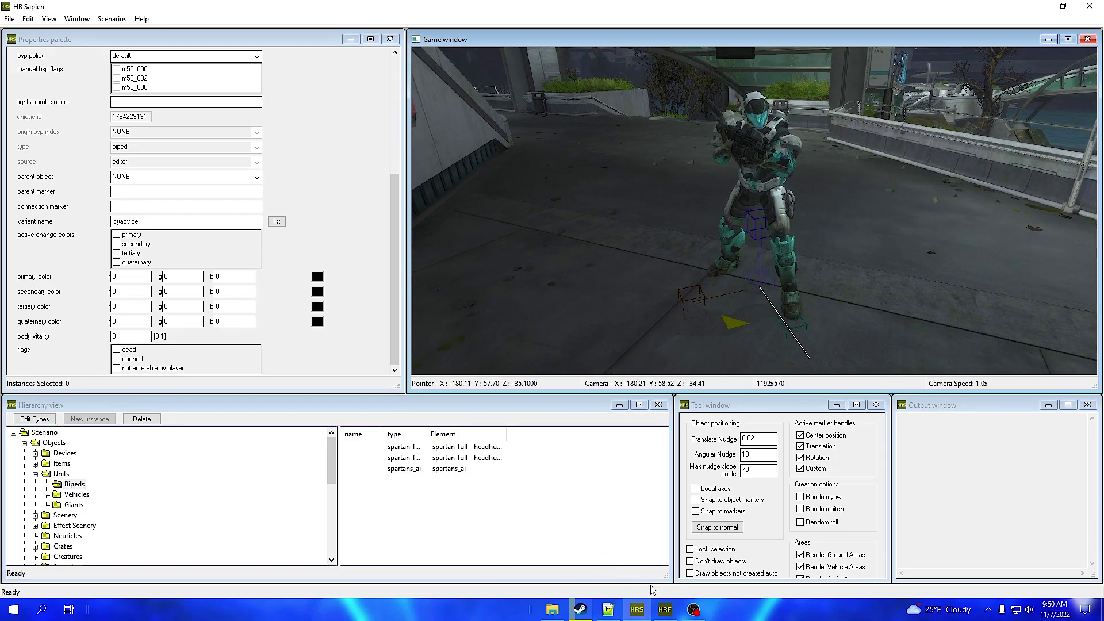
{"action": "left_click", "coordinate": [664, 609]}
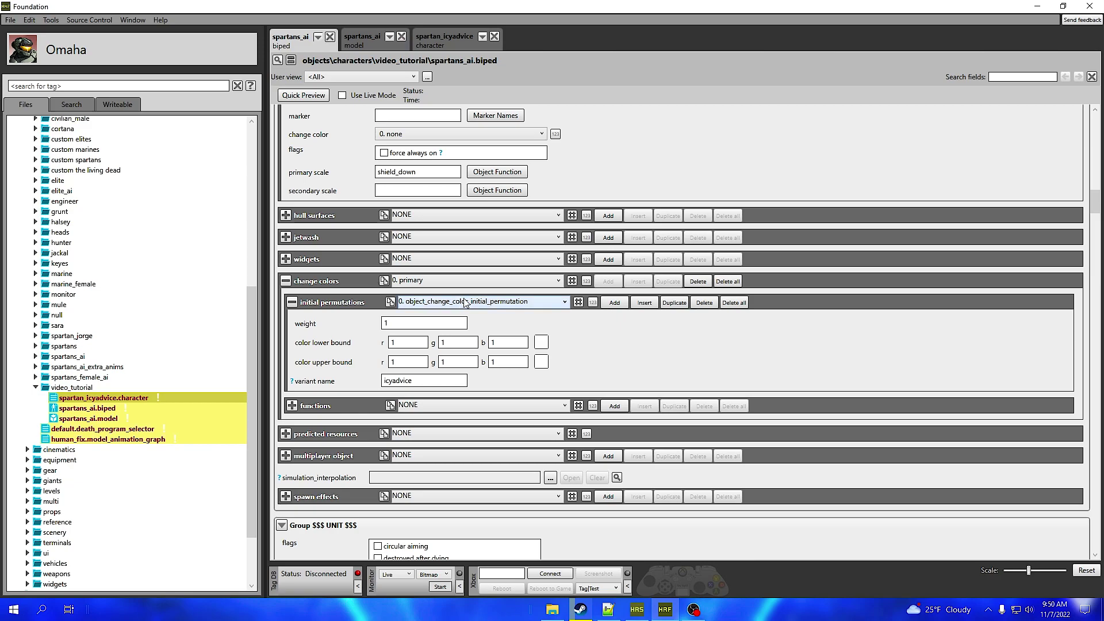
Step: Add and delete a test permutation entry, then save the spartans_ai biped tag
{"action": "left_click", "coordinate": [614, 303]}
{"action": "left_click", "coordinate": [429, 380]}
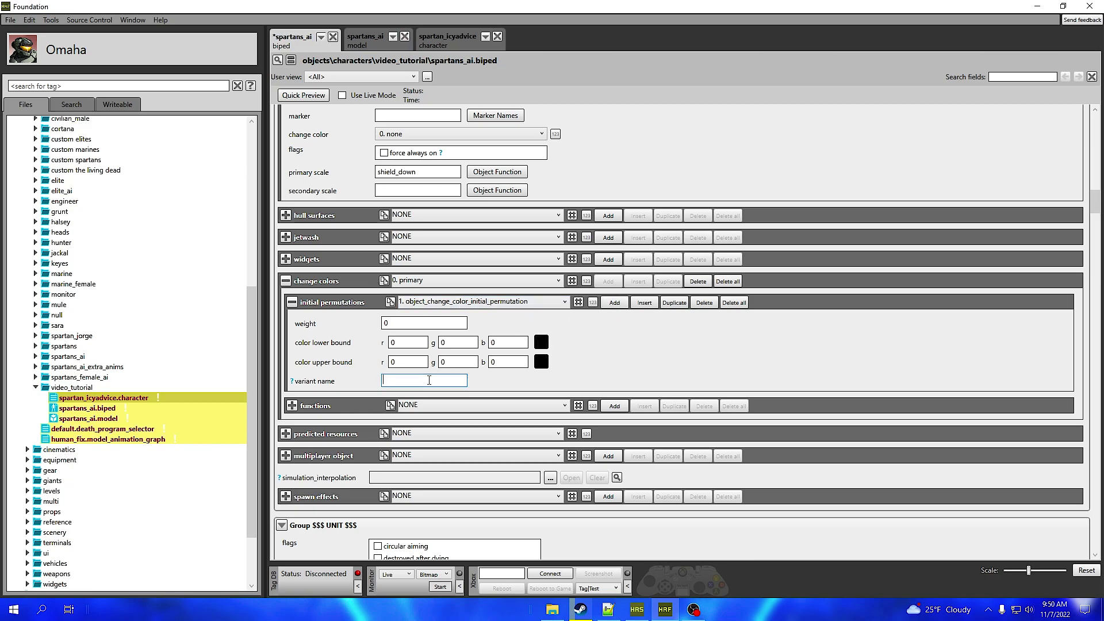
{"action": "left_click", "coordinate": [704, 303]}
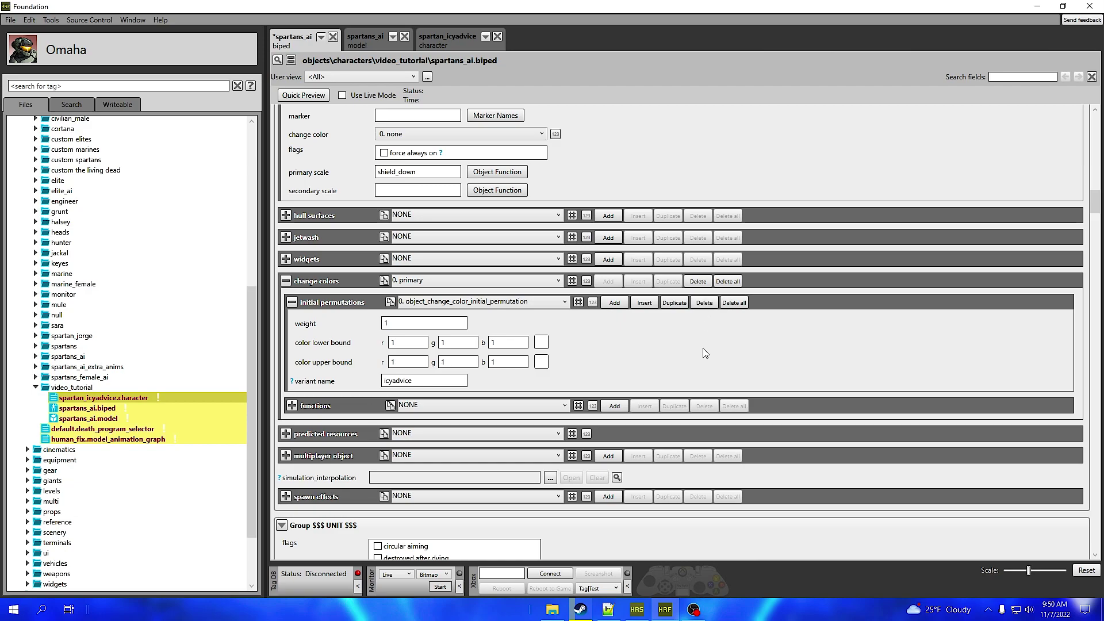
{"action": "key", "text": "ctrl+s"}
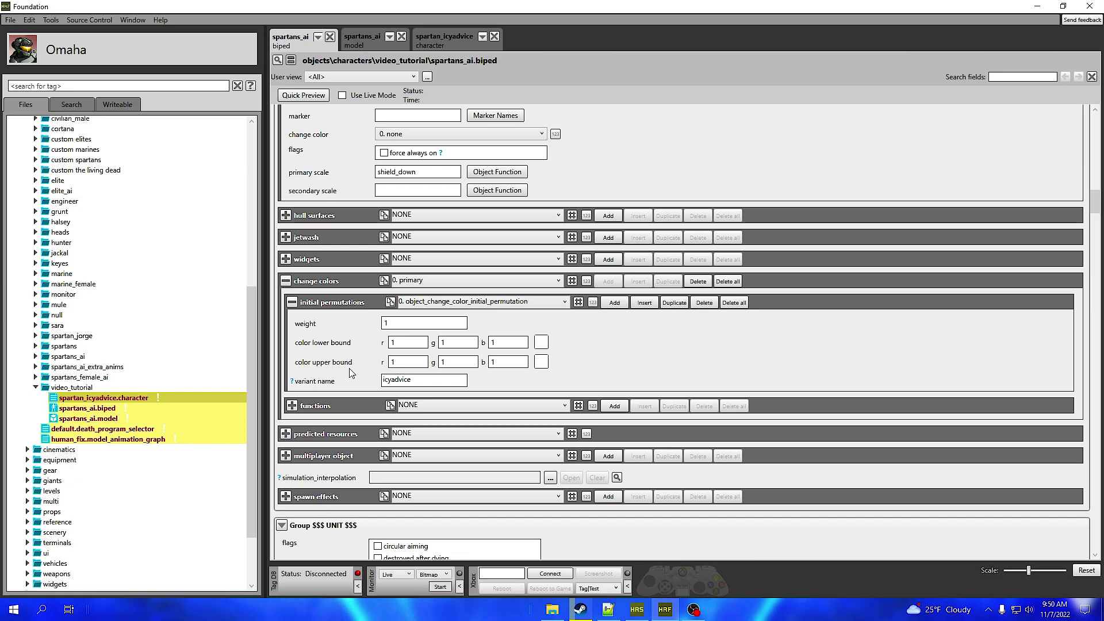
Step: Confirm icyadvice in the spartans_ai model's variants, open spartan_icyadvice, then switch to HR Sapien
{"action": "left_click", "coordinate": [361, 43]}
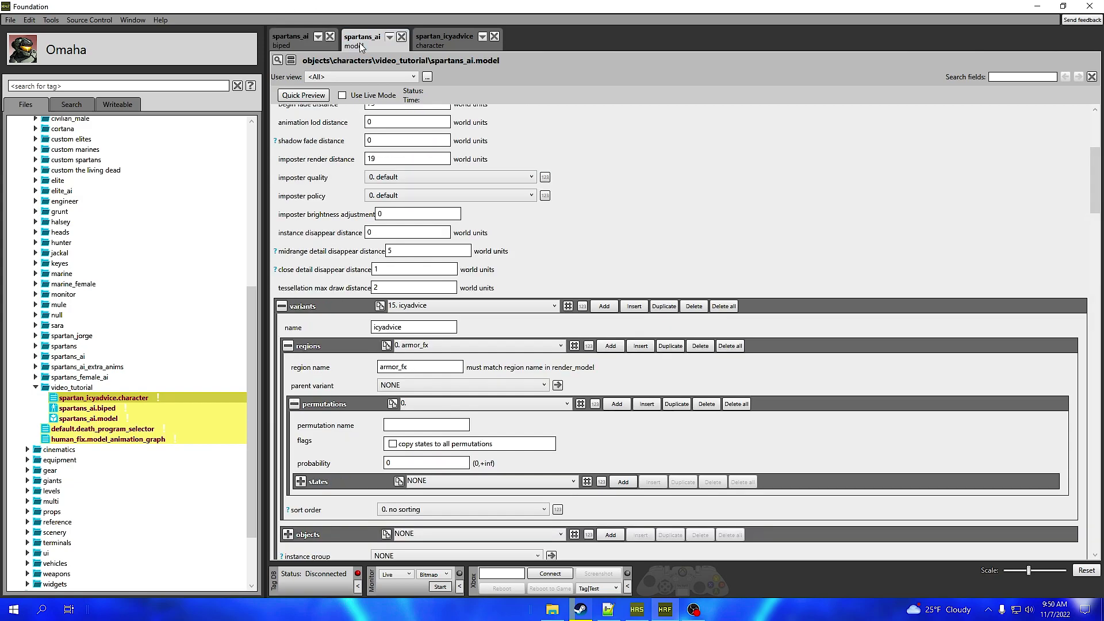
{"action": "left_click", "coordinate": [429, 309]}
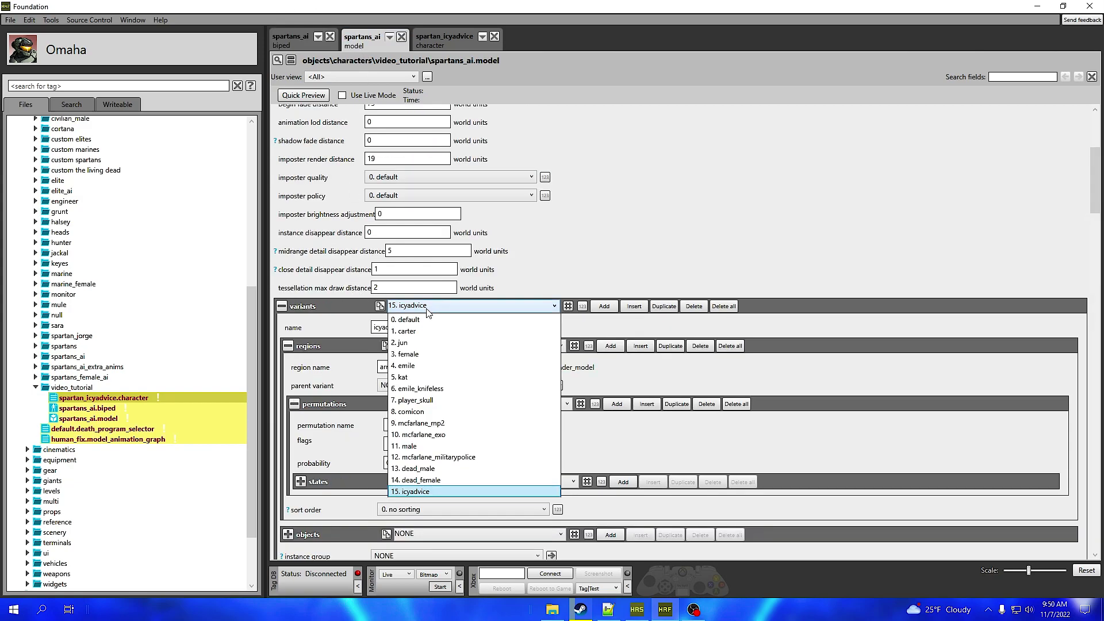
{"action": "left_click", "coordinate": [428, 490]}
{"action": "left_click", "coordinate": [444, 36]}
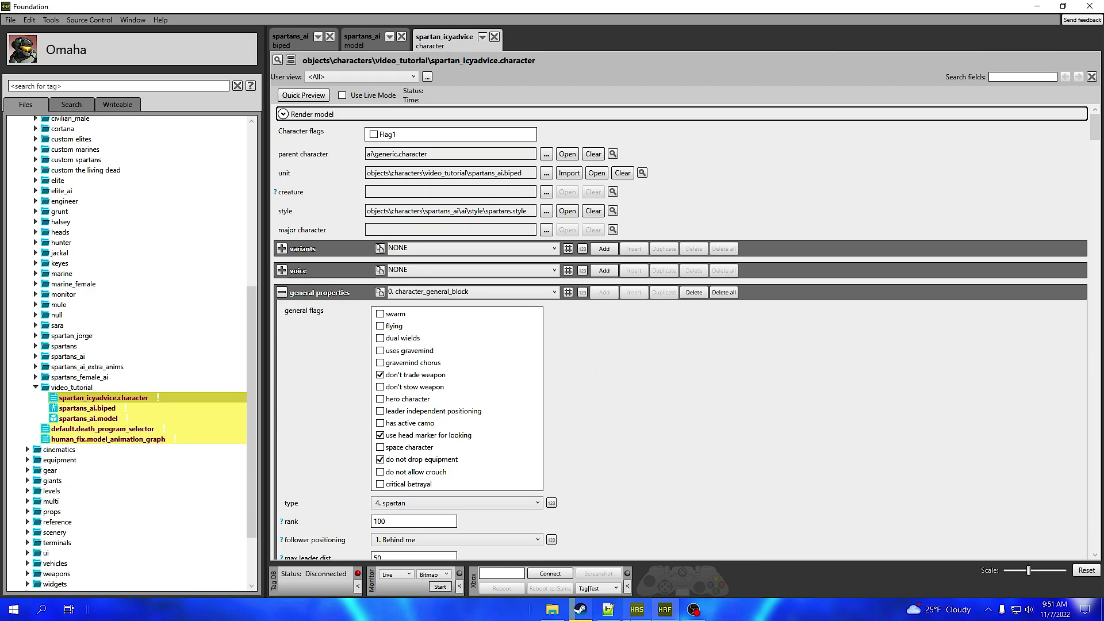
{"action": "left_click", "coordinate": [636, 610]}
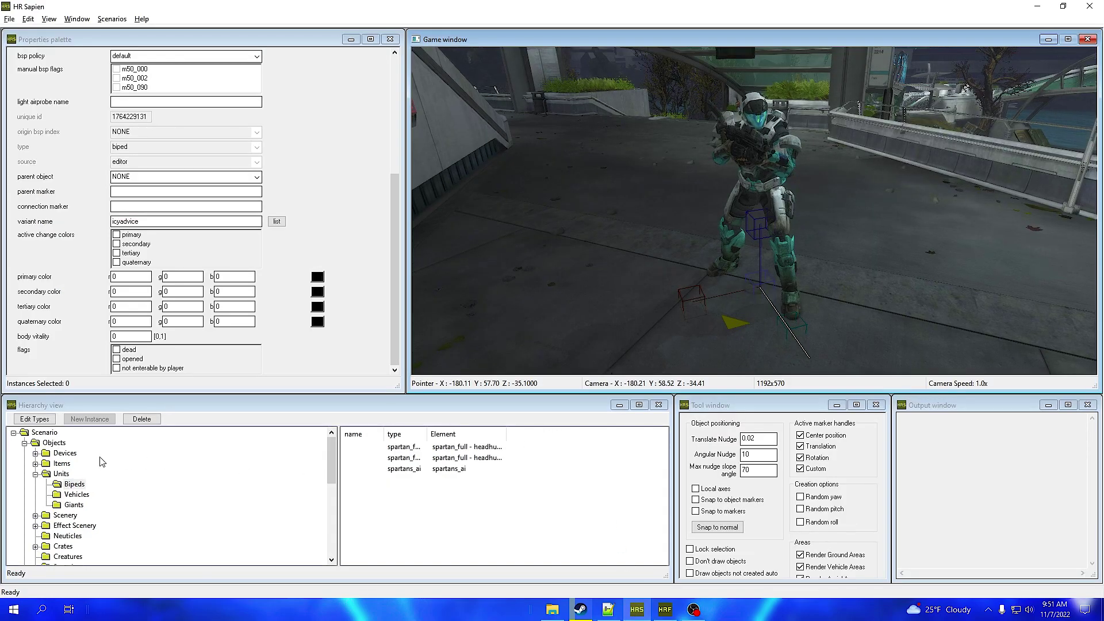
Step: Create a new squad squads_2 with a cell named cells_0
{"action": "left_click", "coordinate": [35, 475]}
{"action": "scroll", "coordinate": [69, 494], "scroll_direction": "down", "scroll_amount": 6}
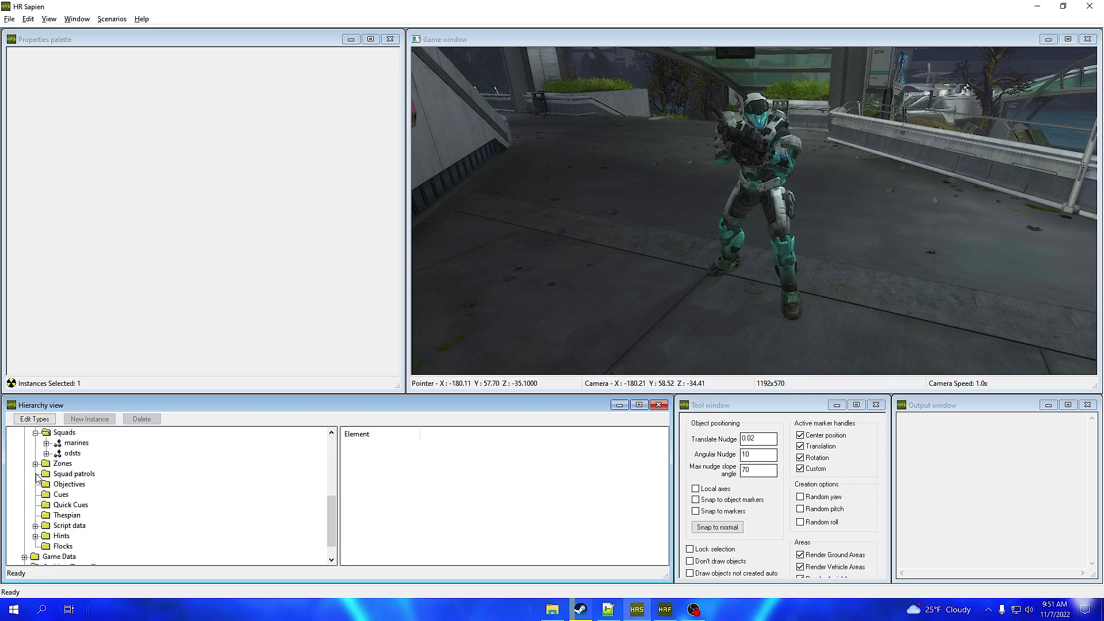
{"action": "left_click", "coordinate": [64, 433]}
{"action": "left_click", "coordinate": [89, 420]}
{"action": "left_click", "coordinate": [47, 464]}
{"action": "left_click", "coordinate": [81, 473]}
{"action": "left_click", "coordinate": [89, 419]}
{"action": "left_click", "coordinate": [100, 483]}
Step: Add a character entry to cells_0 with character type spartan_icyadvice
{"action": "left_click", "coordinate": [136, 191]}
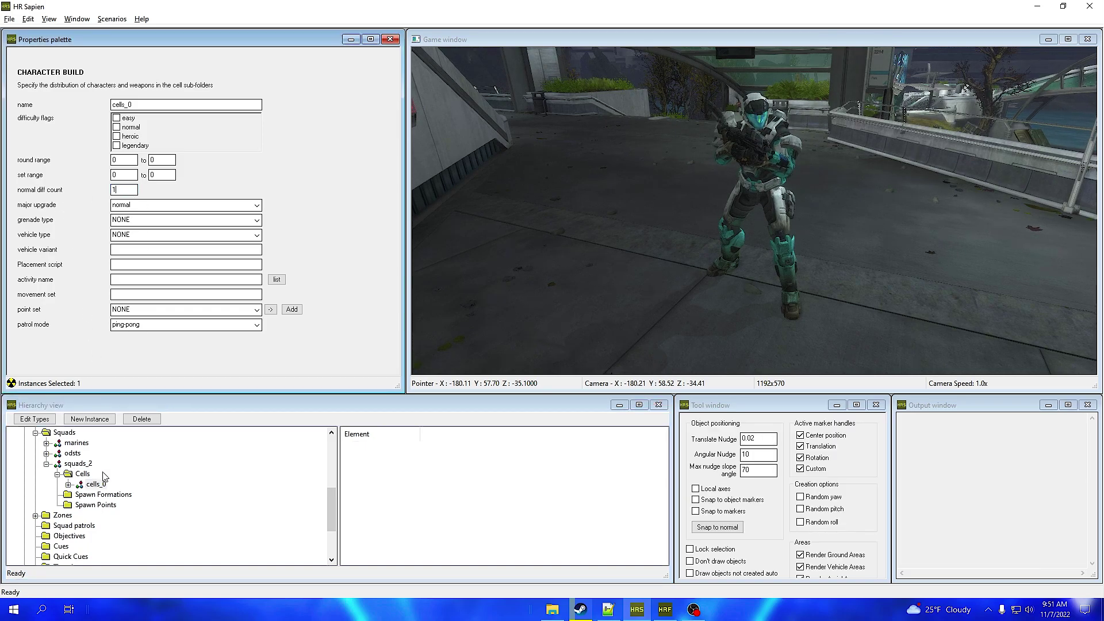
{"action": "left_click", "coordinate": [77, 486]}
{"action": "left_click", "coordinate": [68, 484]}
{"action": "left_click", "coordinate": [113, 495]}
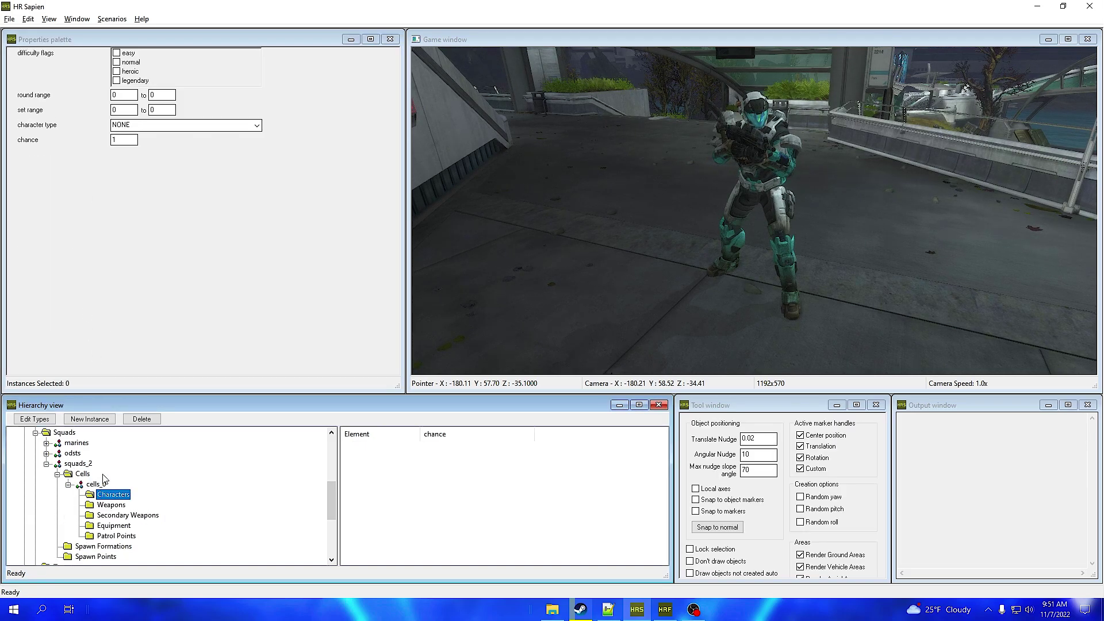
{"action": "left_click", "coordinate": [90, 419]}
{"action": "left_click", "coordinate": [373, 447]}
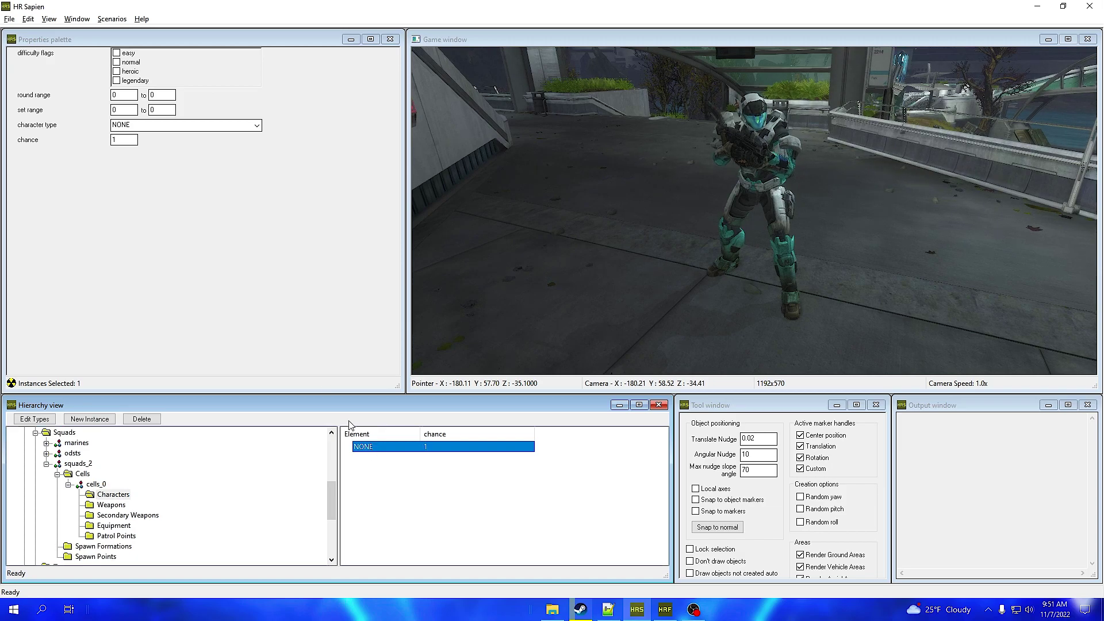
{"action": "left_click", "coordinate": [194, 125]}
{"action": "left_click", "coordinate": [154, 175]}
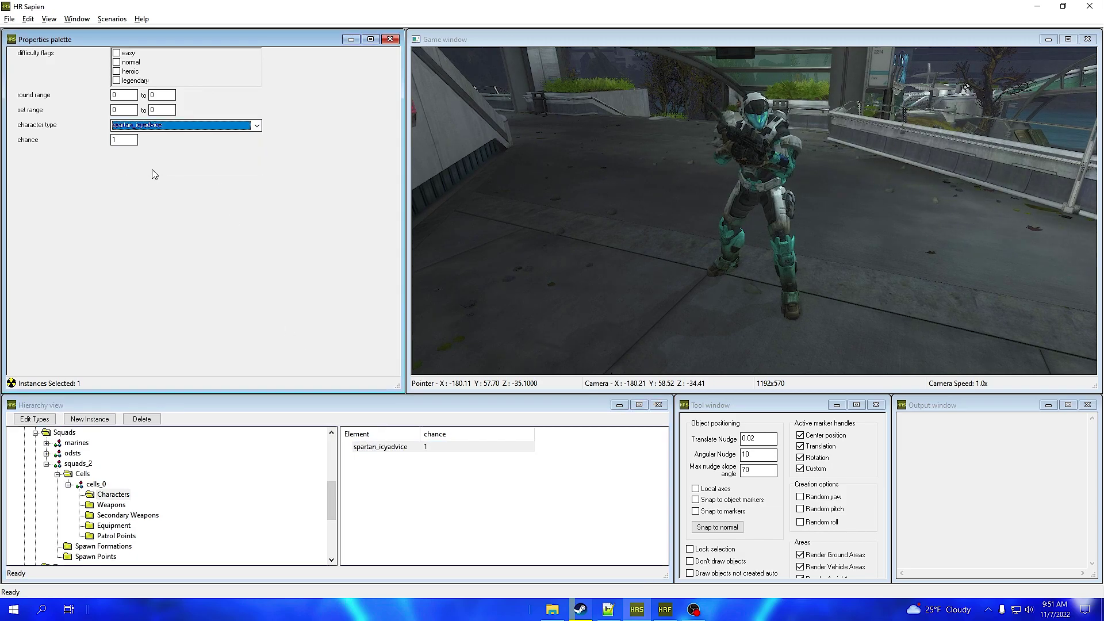
Step: Add a weapon entry to cells_0 and set it to magnum
{"action": "left_click", "coordinate": [111, 505]}
{"action": "left_click", "coordinate": [90, 420]}
{"action": "left_click", "coordinate": [402, 448]}
{"action": "left_click", "coordinate": [192, 126]}
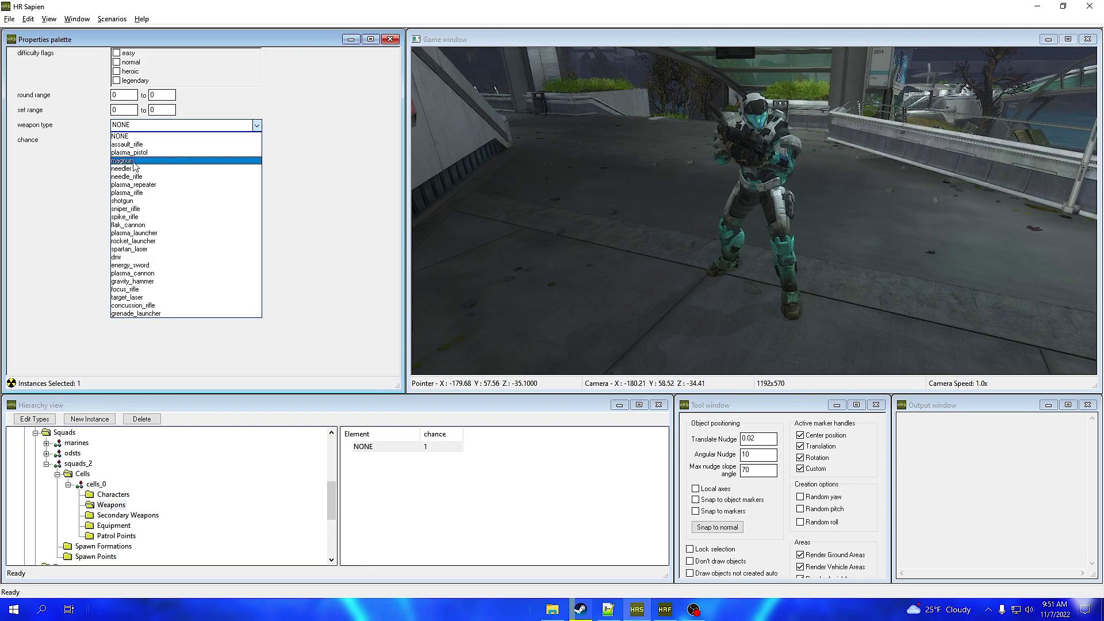
{"action": "left_click", "coordinate": [138, 166]}
Step: Collapse cells_0 and place a new spawn point for the squad in the level
{"action": "left_click", "coordinate": [68, 485]}
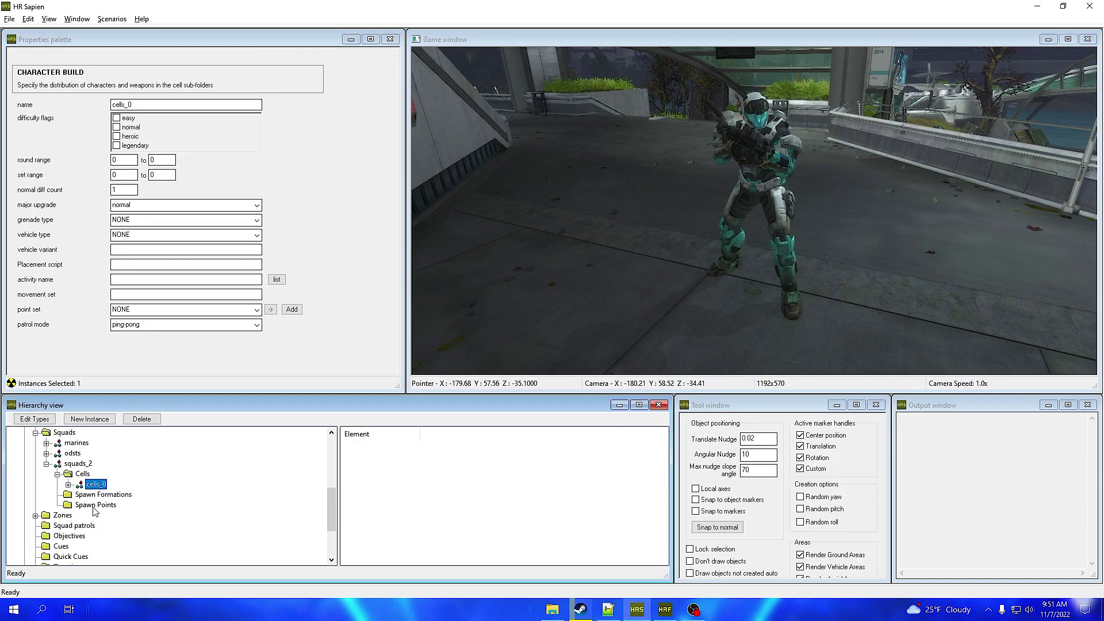
{"action": "left_click", "coordinate": [95, 505]}
{"action": "left_click", "coordinate": [632, 225]}
Step: Reposition and rotate the spawn point, then place squads_2 to spawn the Spartan
{"action": "left_click_drag", "start_coordinate": [631, 225], "coordinate": [844, 258]}
{"action": "right_click", "coordinate": [91, 469]}
{"action": "left_click", "coordinate": [123, 472]}
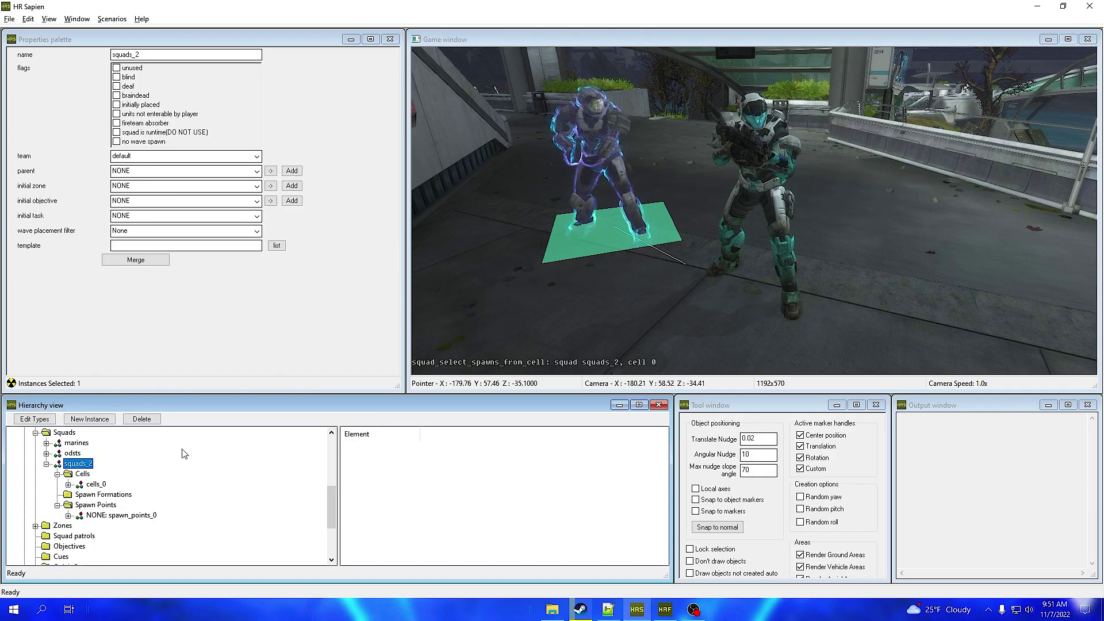
{"action": "middle_click_drag", "start_coordinate": [753, 210], "coordinate": [792, 207]}
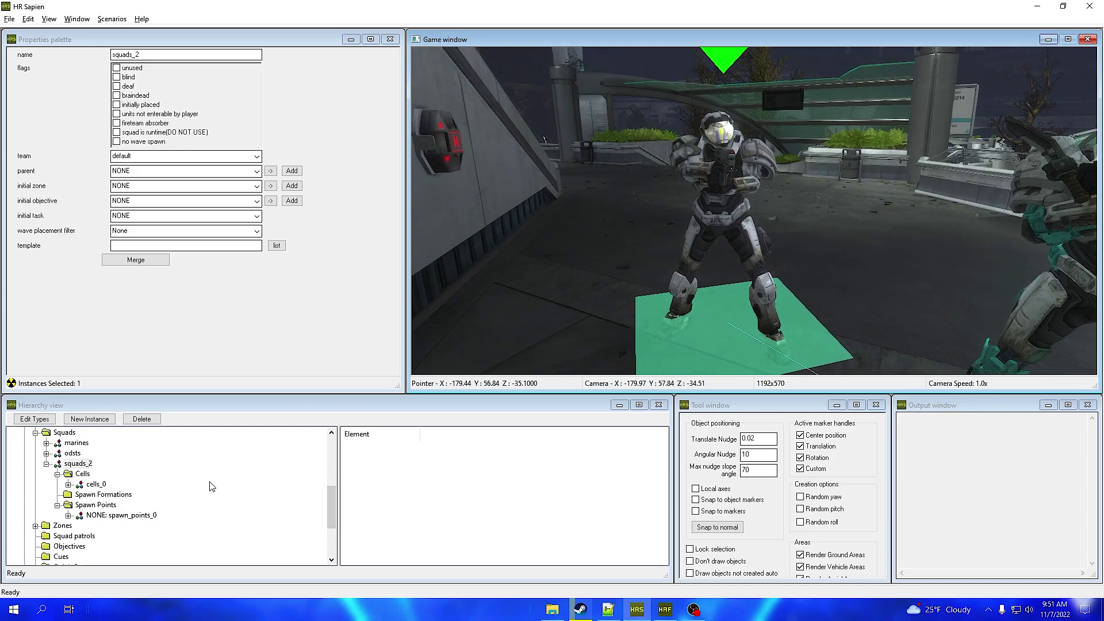
Step: Delete the spartan_icyadvice entry from cells_0's Characters list
{"action": "left_click", "coordinate": [68, 484]}
{"action": "left_click", "coordinate": [114, 494]}
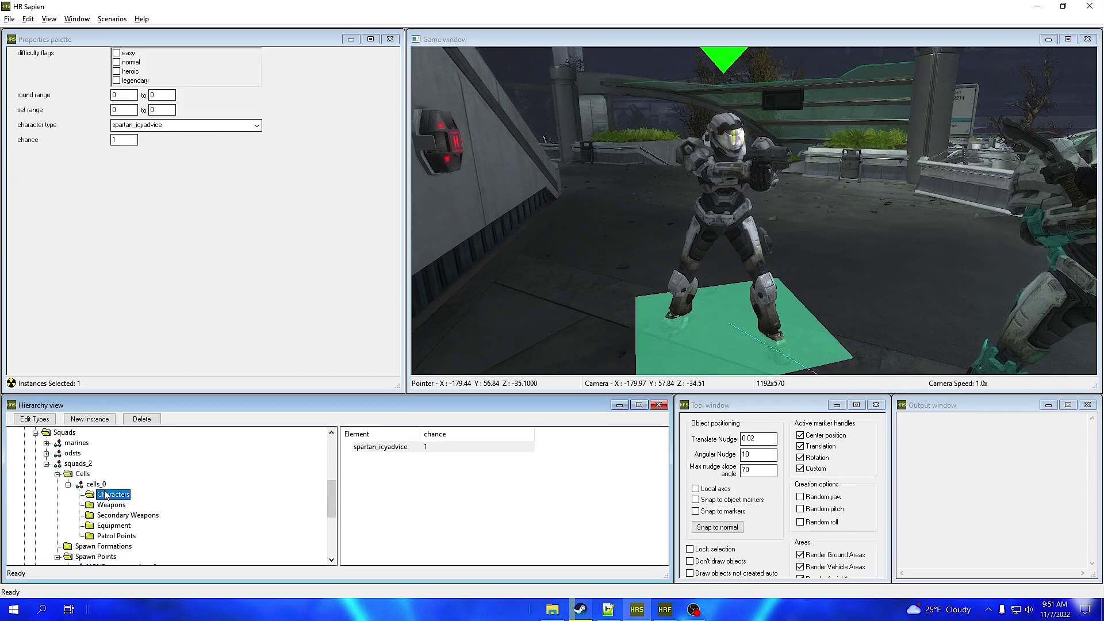
{"action": "left_click", "coordinate": [372, 447]}
{"action": "right_click", "coordinate": [424, 448]}
{"action": "left_click", "coordinate": [420, 448]}
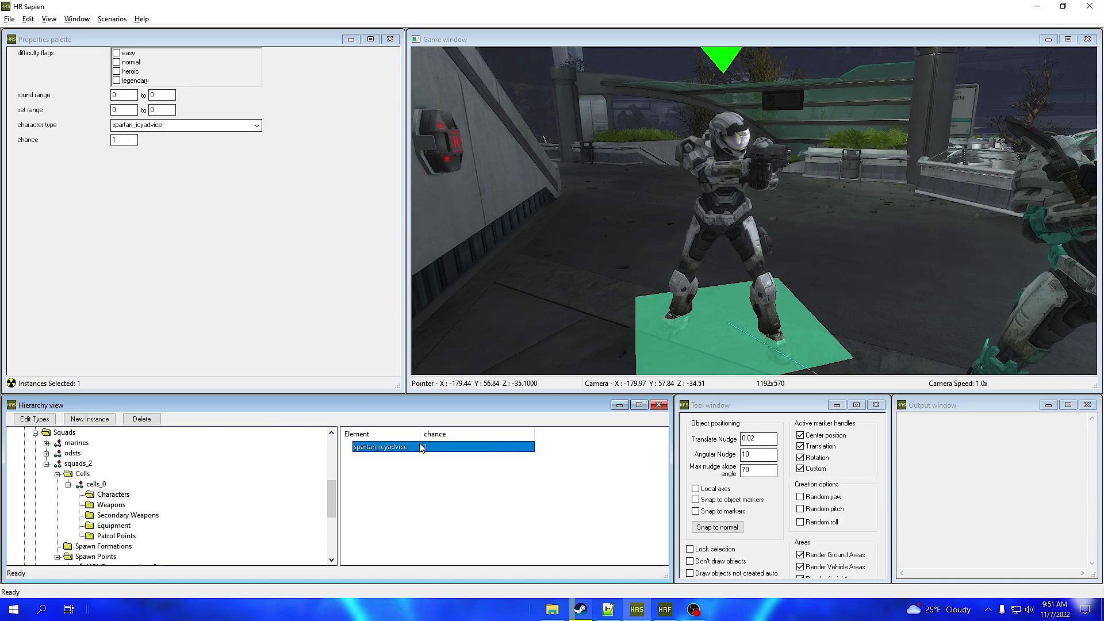
{"action": "key", "text": "Delete"}
{"action": "scroll", "coordinate": [145, 518], "scroll_direction": "down", "scroll_amount": 3}
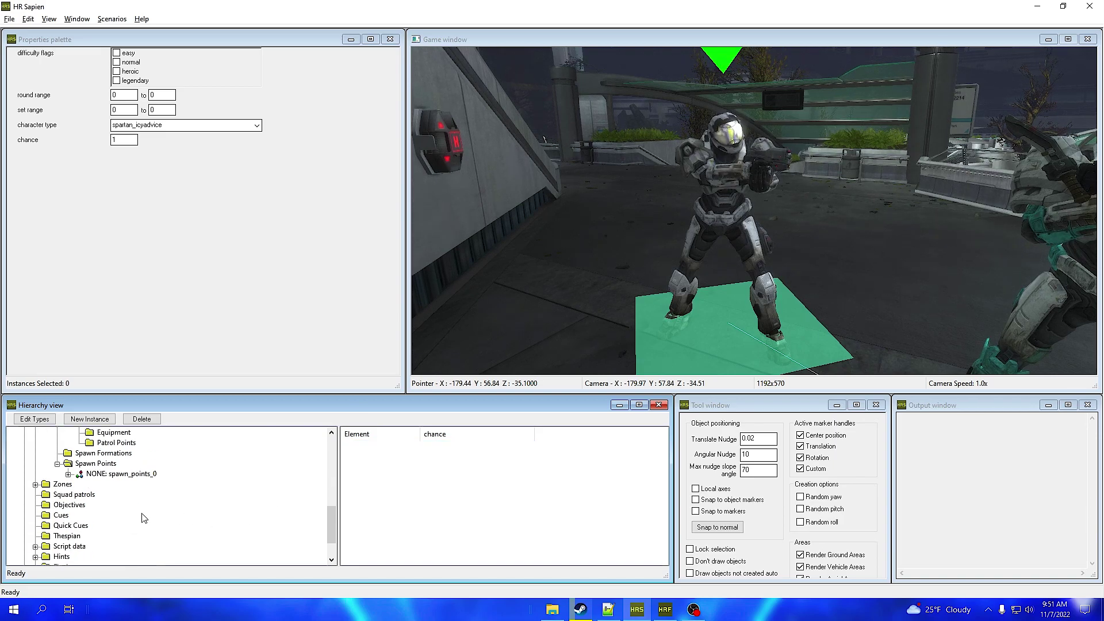
Step: Set spawn_points_0's character type to spartan_icyadvice
{"action": "left_click", "coordinate": [112, 475]}
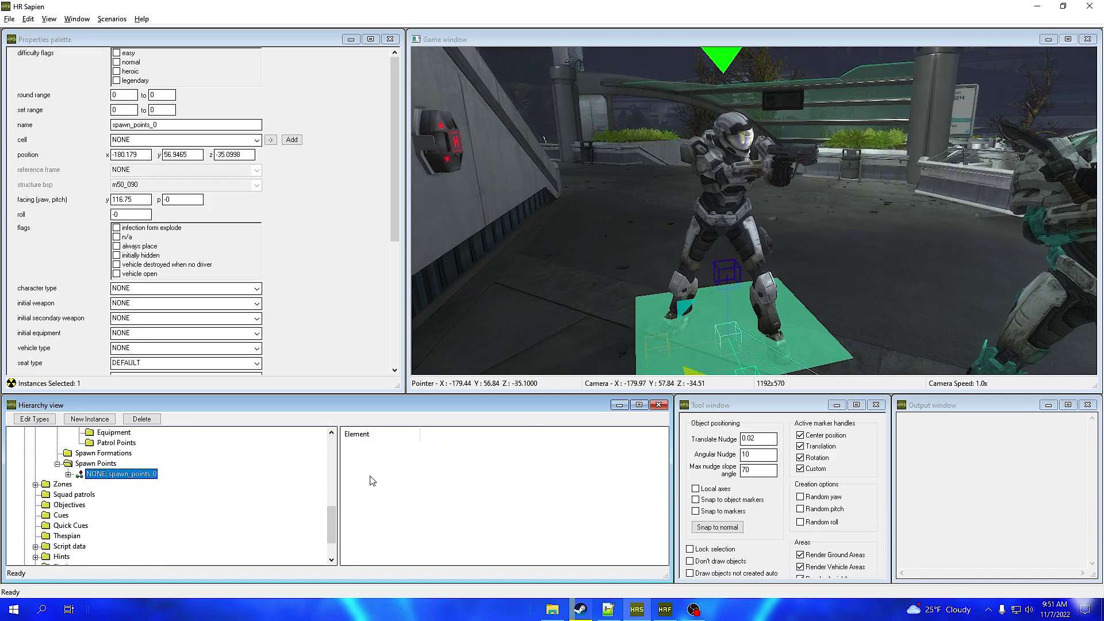
{"action": "left_click", "coordinate": [95, 463]}
{"action": "left_click", "coordinate": [372, 449]}
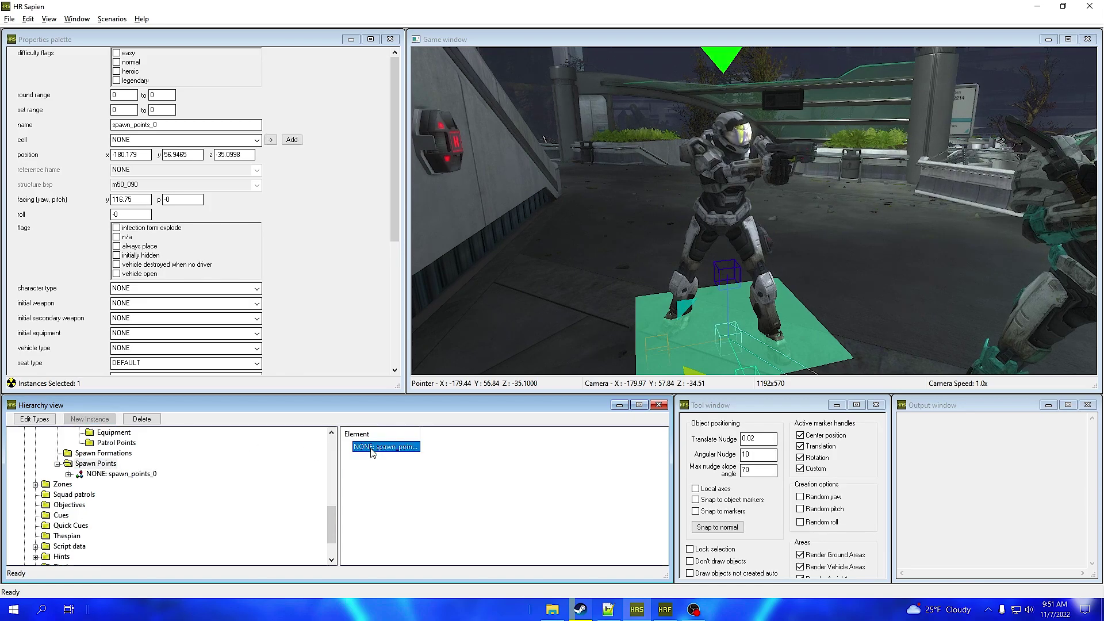
{"action": "left_click_drag", "start_coordinate": [417, 433], "coordinate": [485, 433]}
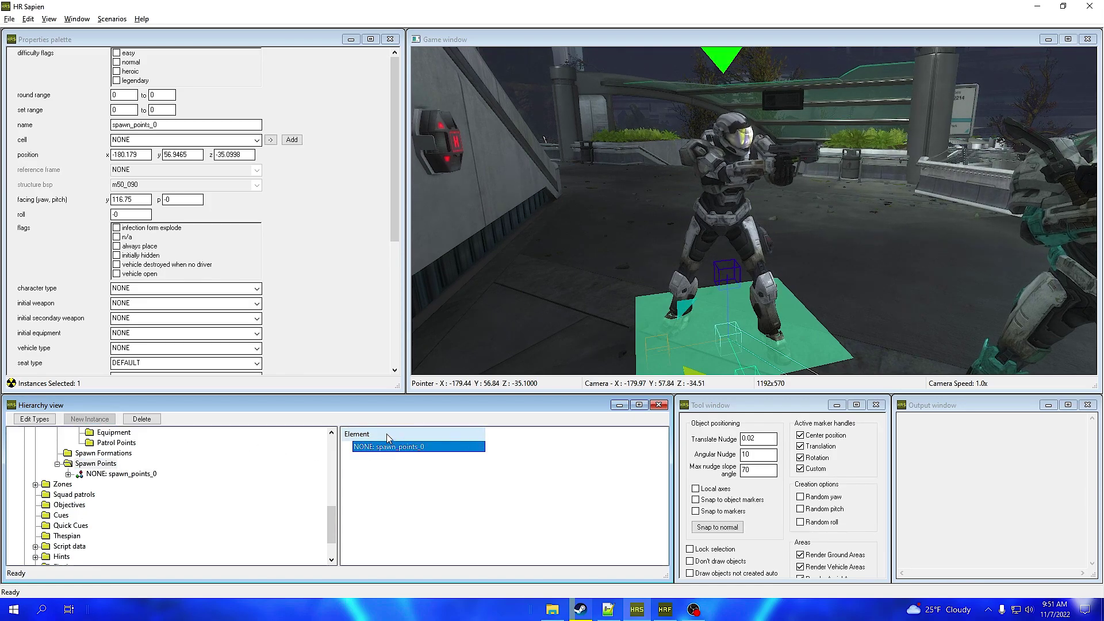
{"action": "scroll", "coordinate": [163, 214], "scroll_direction": "down", "scroll_amount": 3}
{"action": "left_click", "coordinate": [163, 214]}
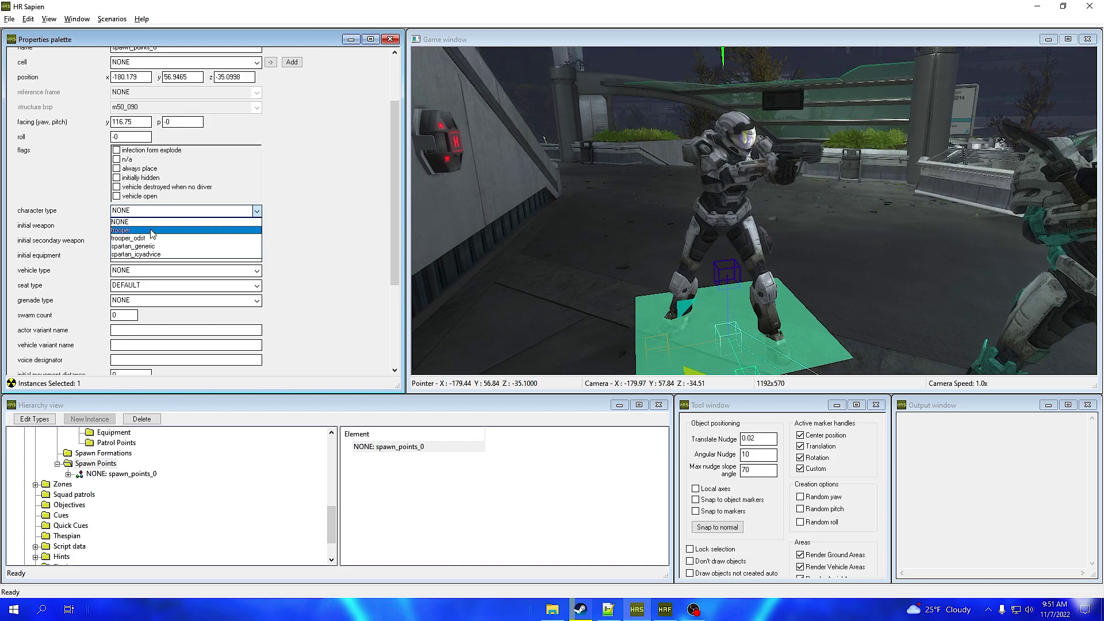
{"action": "left_click", "coordinate": [154, 257]}
{"action": "scroll", "coordinate": [62, 292], "scroll_direction": "down", "scroll_amount": 1}
{"action": "scroll", "coordinate": [62, 292], "scroll_direction": "down", "scroll_amount": 2}
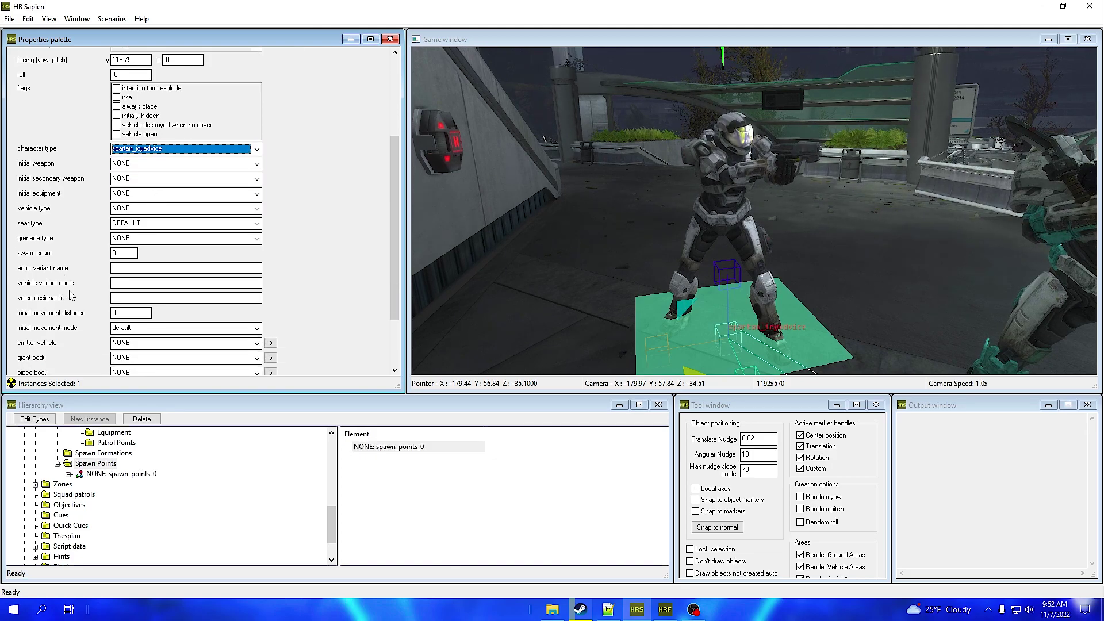
Step: Enter icyadvice as spawn_points_0's actor variant name
{"action": "left_click", "coordinate": [138, 266]}
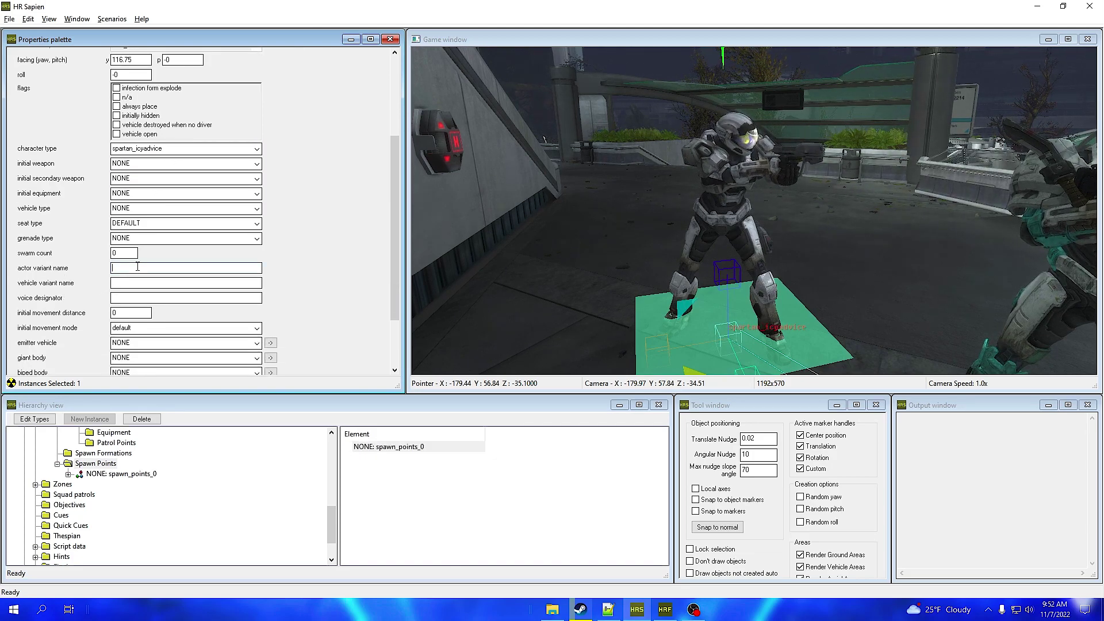
{"action": "scroll", "coordinate": [137, 266], "scroll_direction": "down", "scroll_amount": 3}
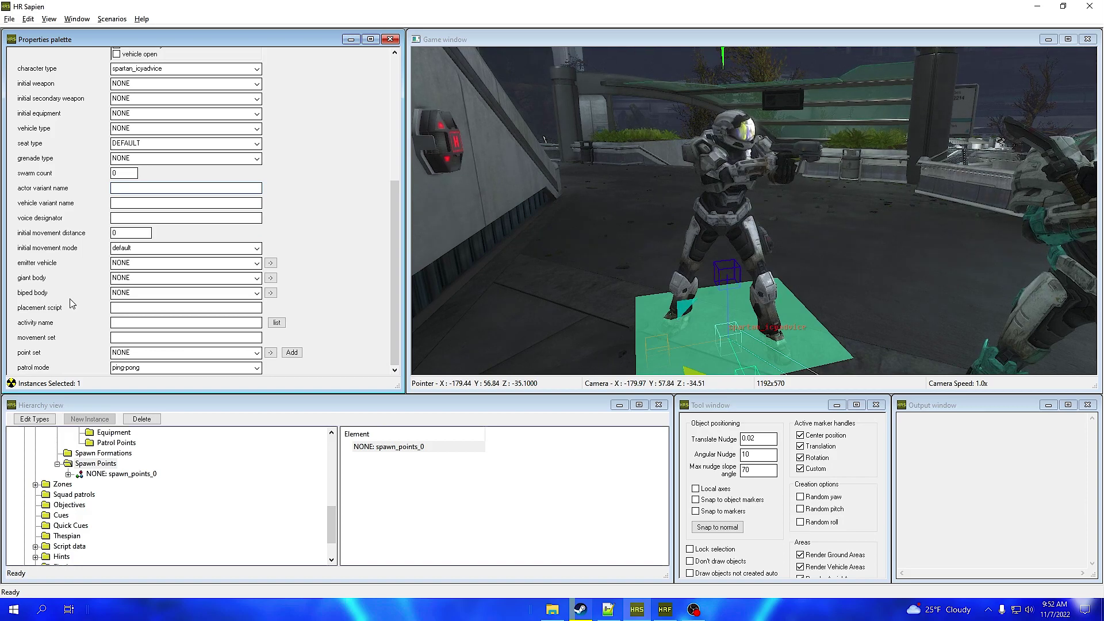
{"action": "type", "text": "icyadvice"}
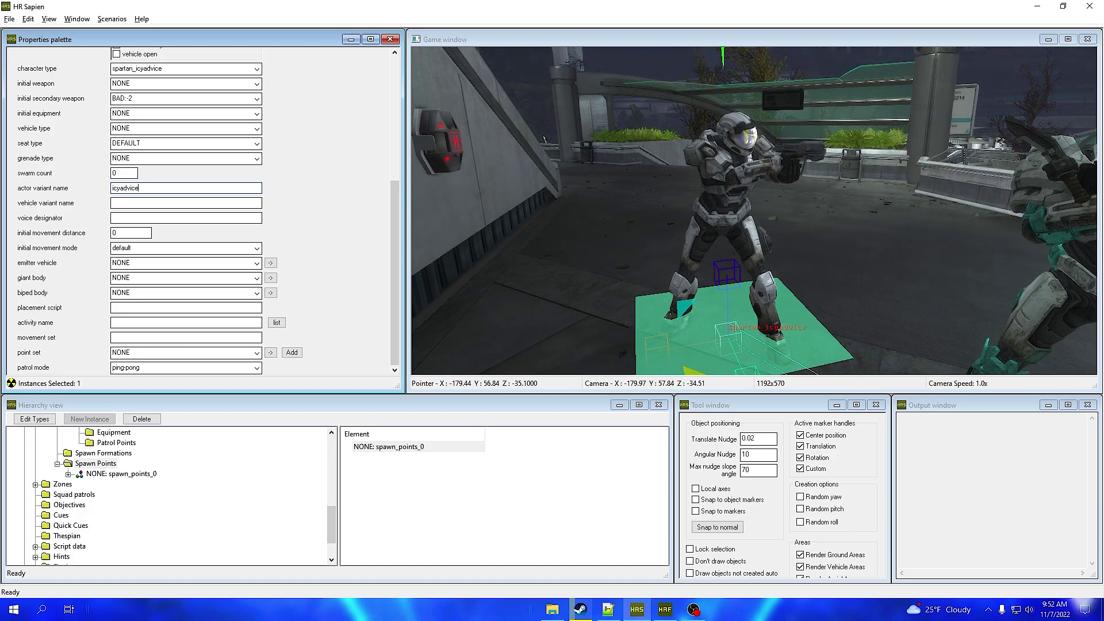
{"action": "left_click", "coordinate": [430, 474]}
{"action": "scroll", "coordinate": [162, 503], "scroll_direction": "up", "scroll_amount": 3}
{"action": "left_click", "coordinate": [120, 498]}
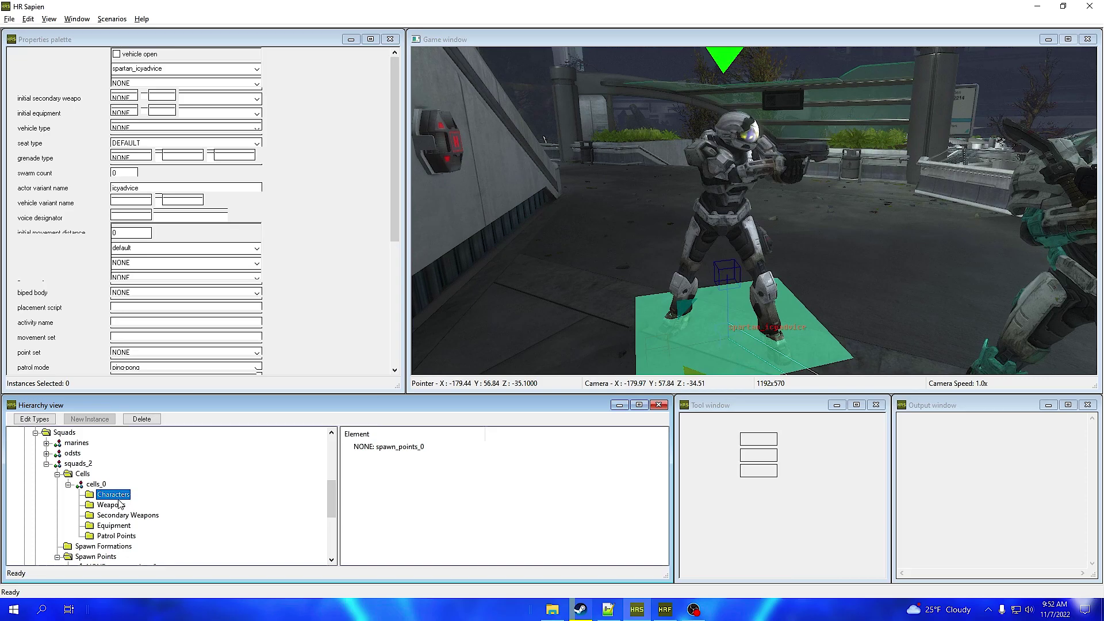
Step: Collapse cells_0 and place squads_2 twice to spawn the teal-and-white Spartan
{"action": "double_click", "coordinate": [88, 484]}
{"action": "right_click", "coordinate": [78, 464]}
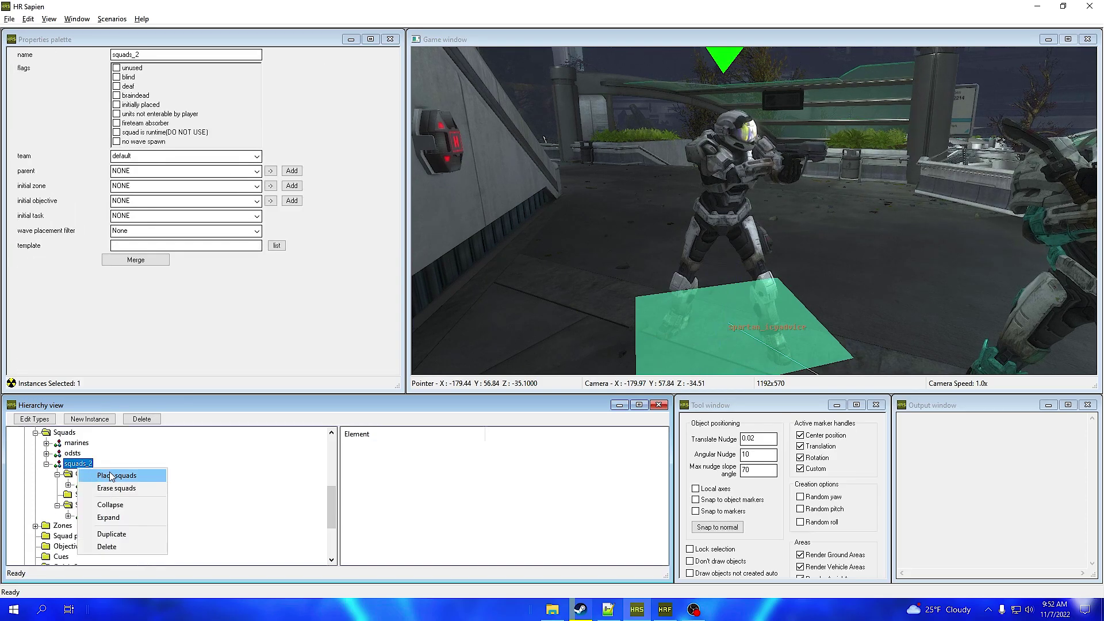
{"action": "left_click", "coordinate": [92, 472]}
{"action": "middle_click_drag", "start_coordinate": [753, 210], "coordinate": [718, 253]}
{"action": "right_click", "coordinate": [79, 463]}
{"action": "left_click", "coordinate": [95, 473]}
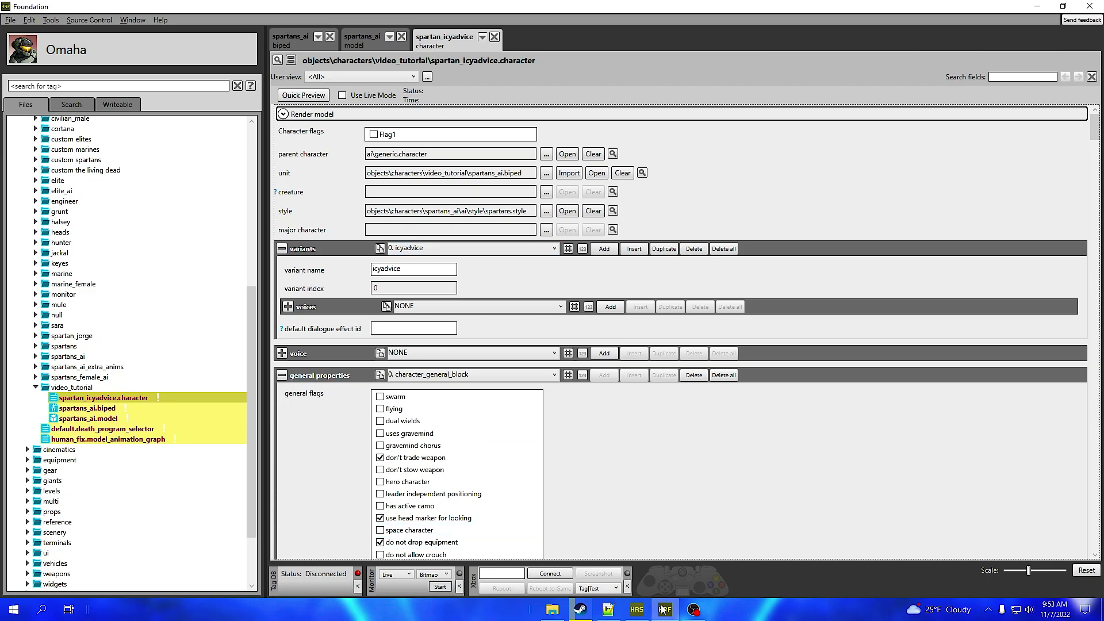
Step: In HR Sapien, review spawn_points_0's actor variant name setting
{"action": "left_click", "coordinate": [637, 609]}
{"action": "left_click", "coordinate": [118, 515]}
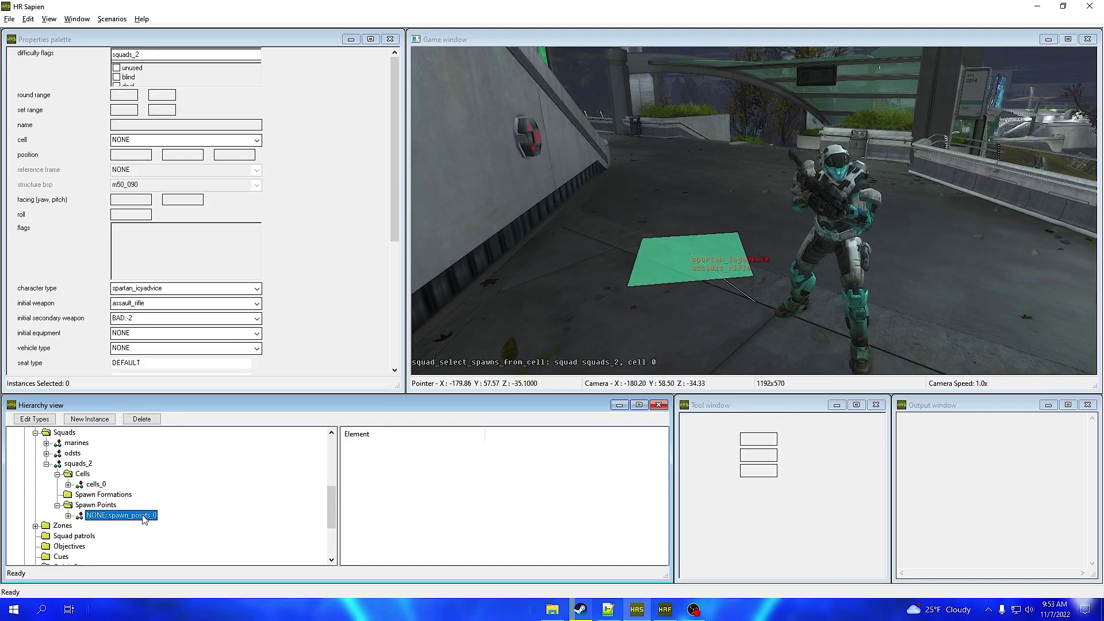
{"action": "scroll", "coordinate": [96, 329], "scroll_direction": "down", "scroll_amount": 3}
{"action": "left_click", "coordinate": [147, 299]}
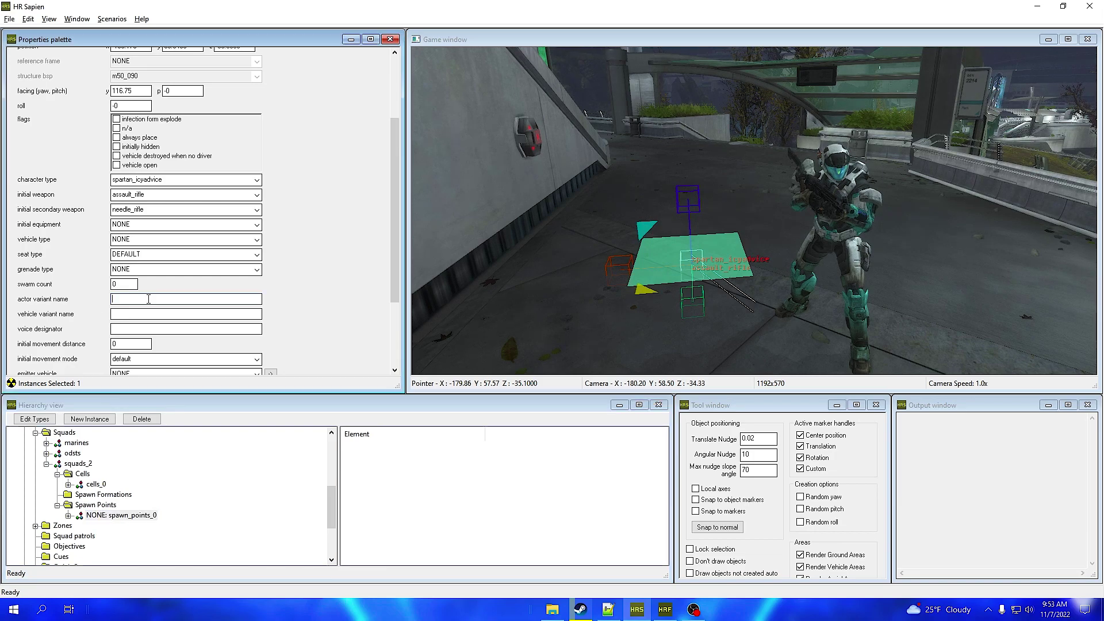
{"action": "scroll", "coordinate": [310, 286], "scroll_direction": "up", "scroll_amount": 7}
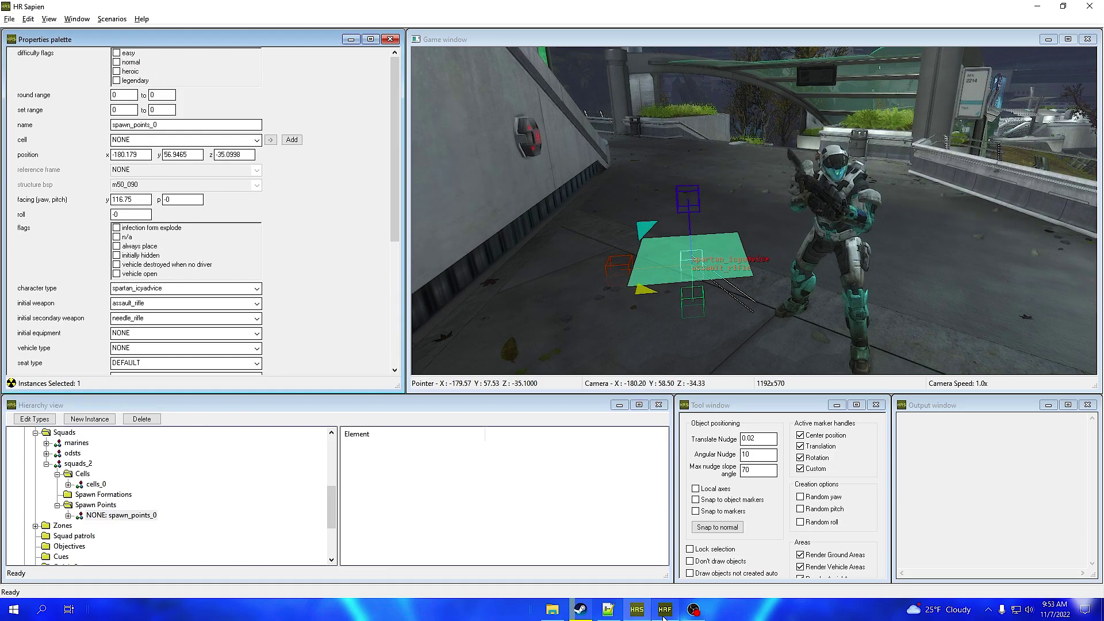
Step: Compare icyadvice across the character, model and biped tags in Foundation, then return to HR Sapien
{"action": "left_click", "coordinate": [667, 611]}
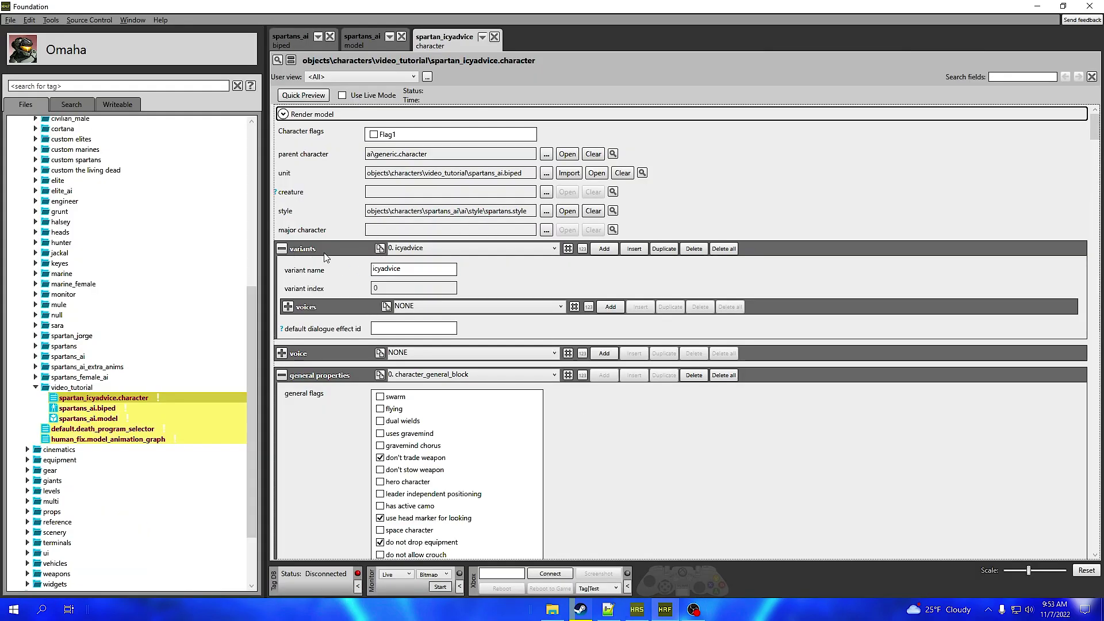
{"action": "left_click", "coordinate": [407, 268]}
{"action": "left_click", "coordinate": [361, 43]}
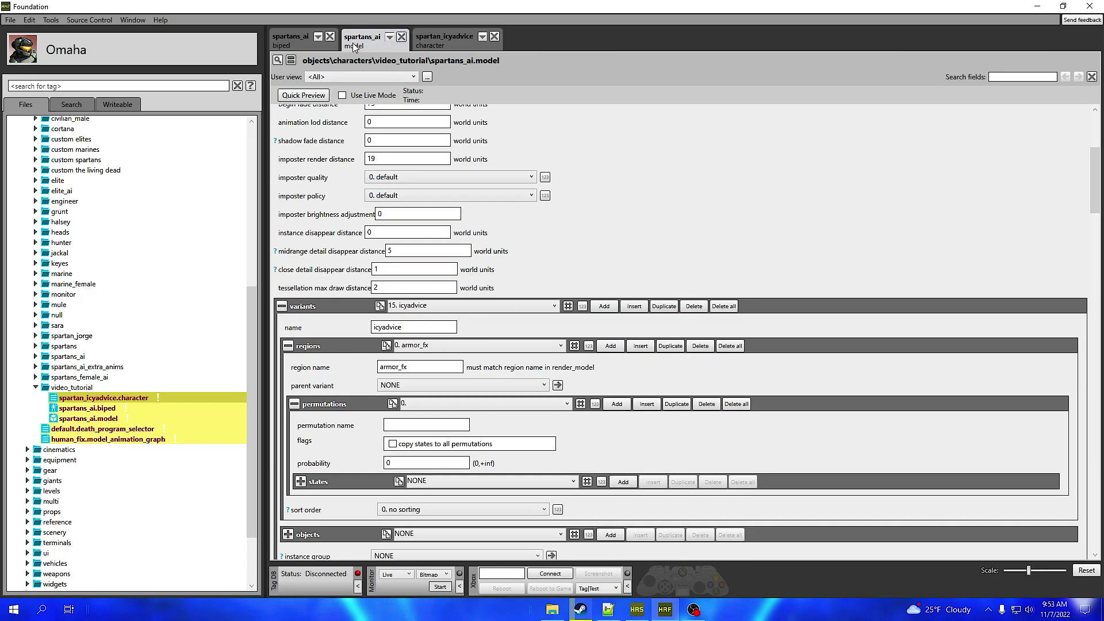
{"action": "left_click", "coordinate": [289, 46]}
{"action": "left_click", "coordinate": [445, 40]}
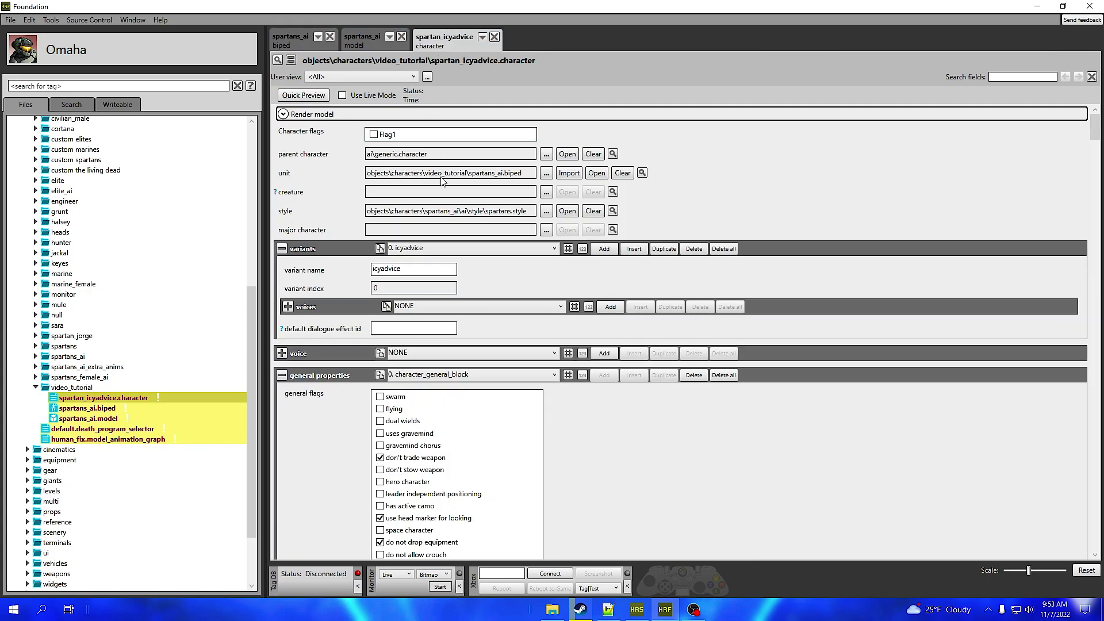
{"action": "key", "text": "alt+Tab"}
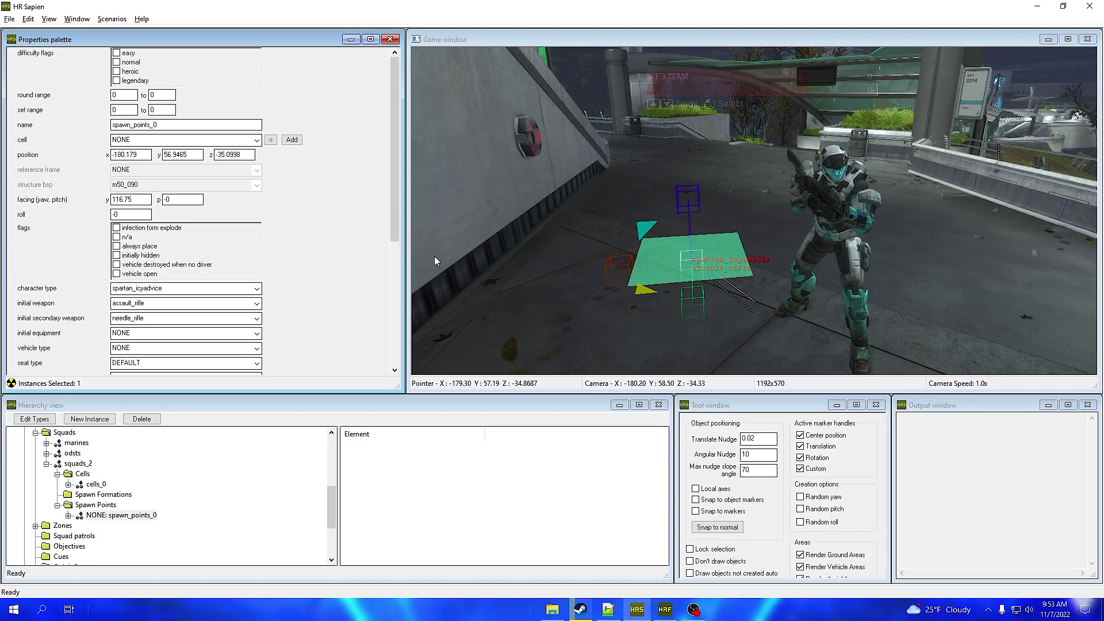
Step: Place squads_2 to spawn the teal-and-white Spartan, then confirm spawn_points_0's actor variant name is blank
{"action": "right_click", "coordinate": [79, 464]}
{"action": "left_click", "coordinate": [120, 477]}
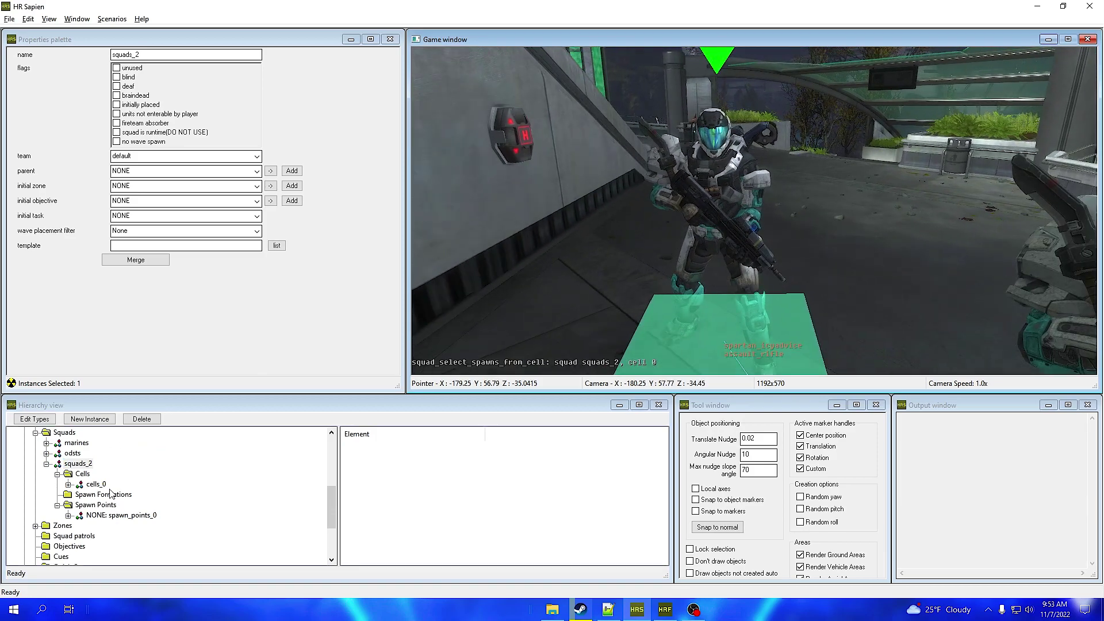
{"action": "left_click", "coordinate": [120, 515]}
{"action": "scroll", "coordinate": [75, 301], "scroll_direction": "down", "scroll_amount": 3}
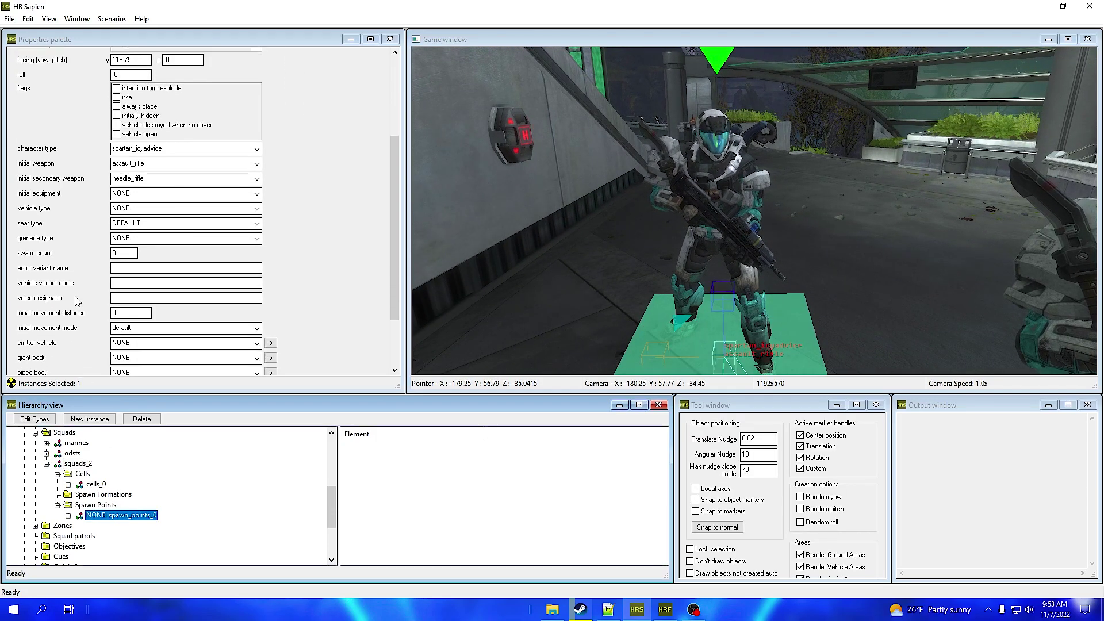
{"action": "left_click", "coordinate": [139, 251]}
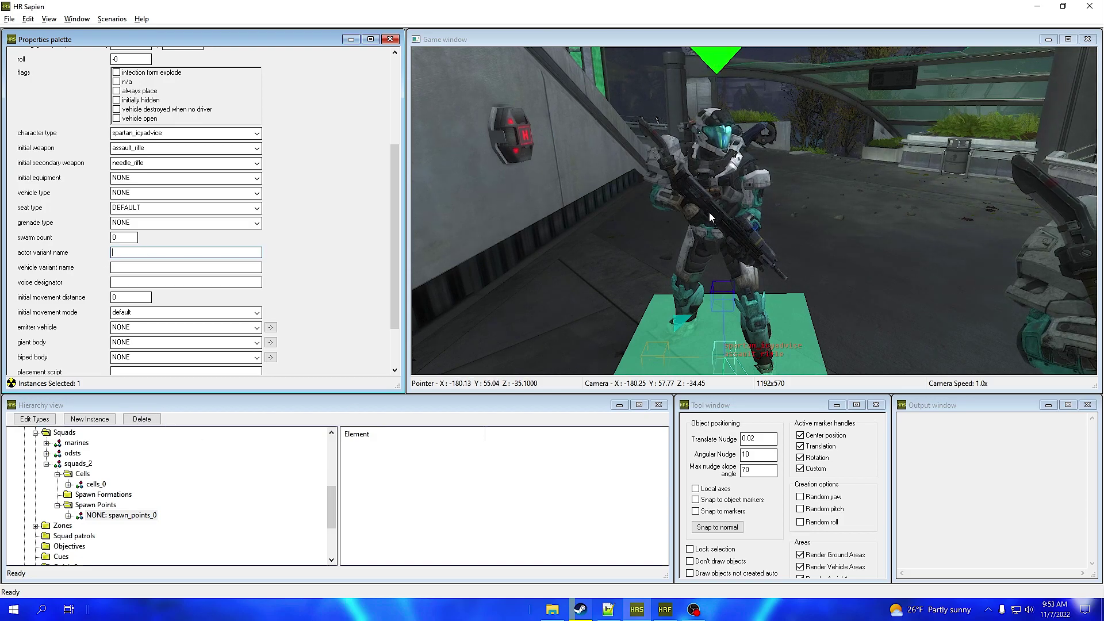
{"action": "left_click", "coordinate": [79, 464]}
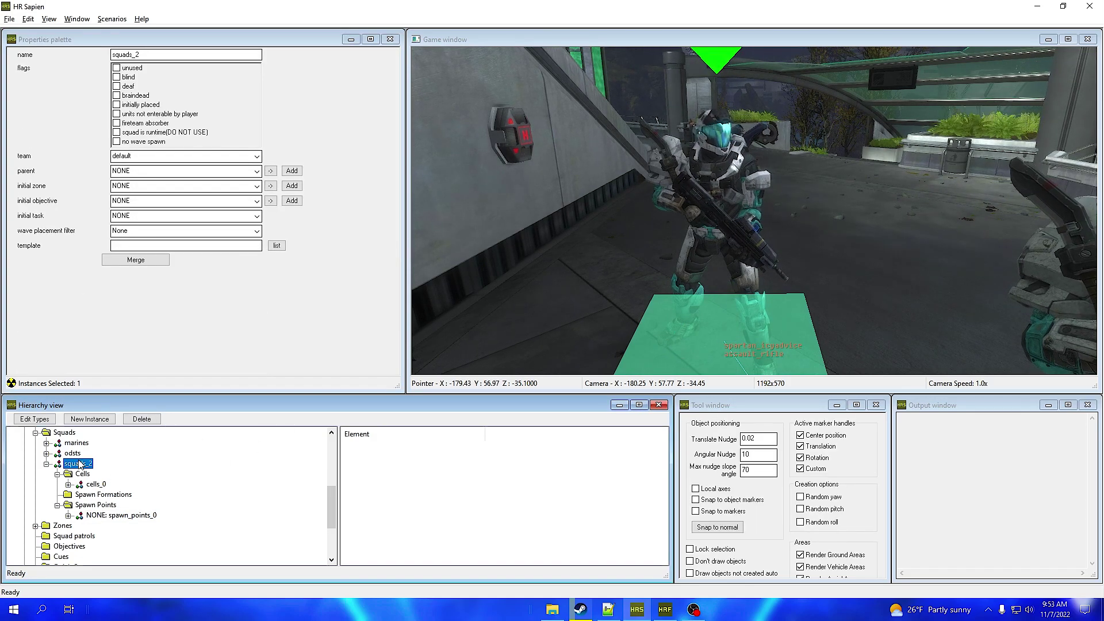